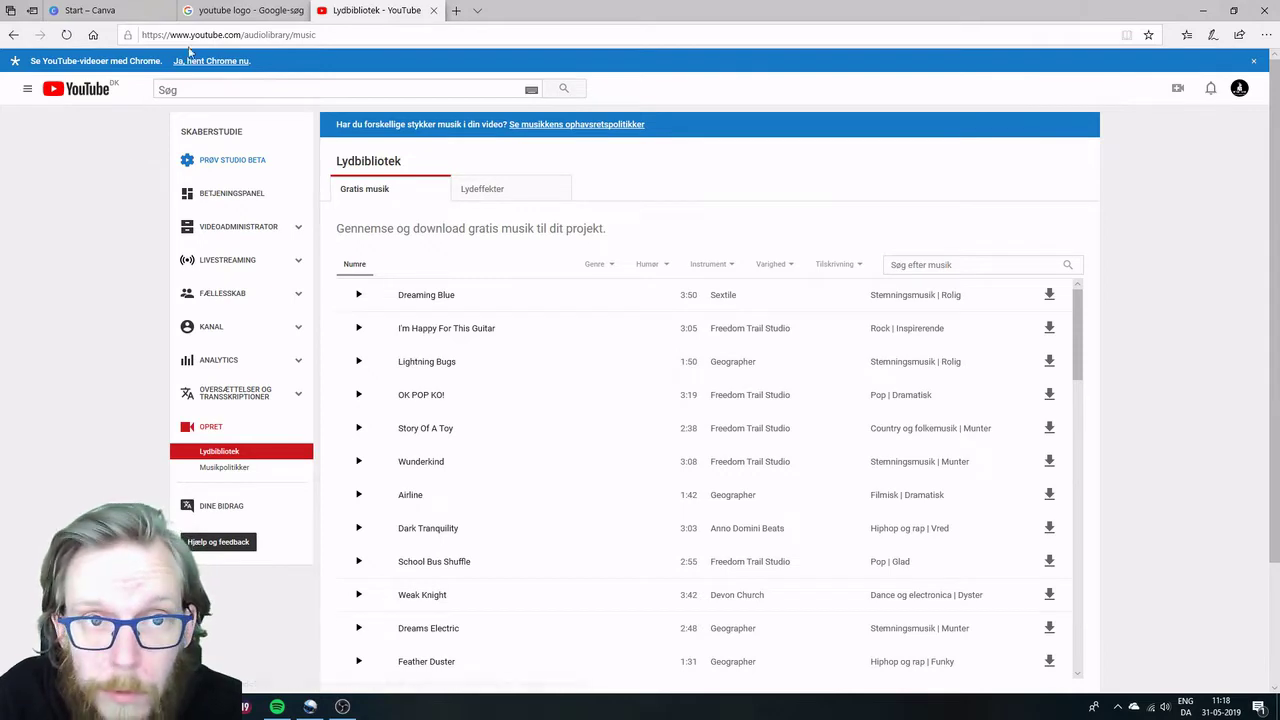
Look through the free music tracks listed in the YouTube audio library.
{"action": "left_click", "coordinate": [90, 8]}
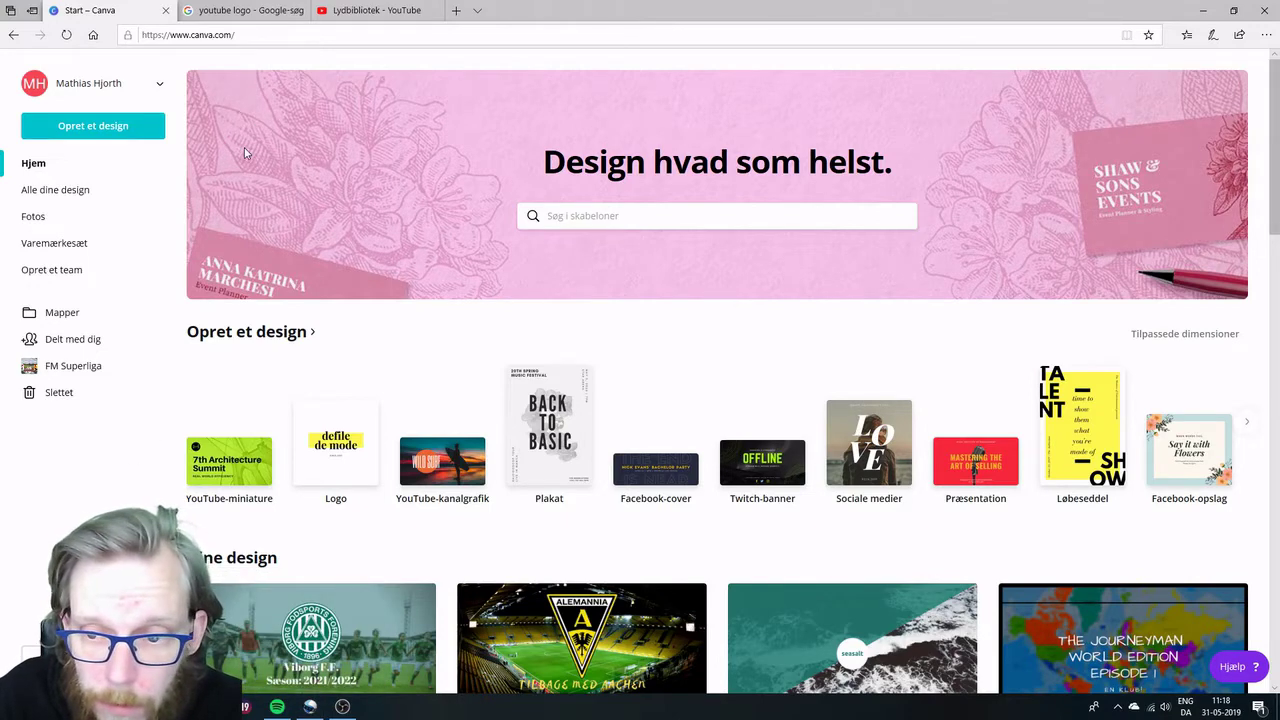
{"action": "left_click", "coordinate": [334, 10]}
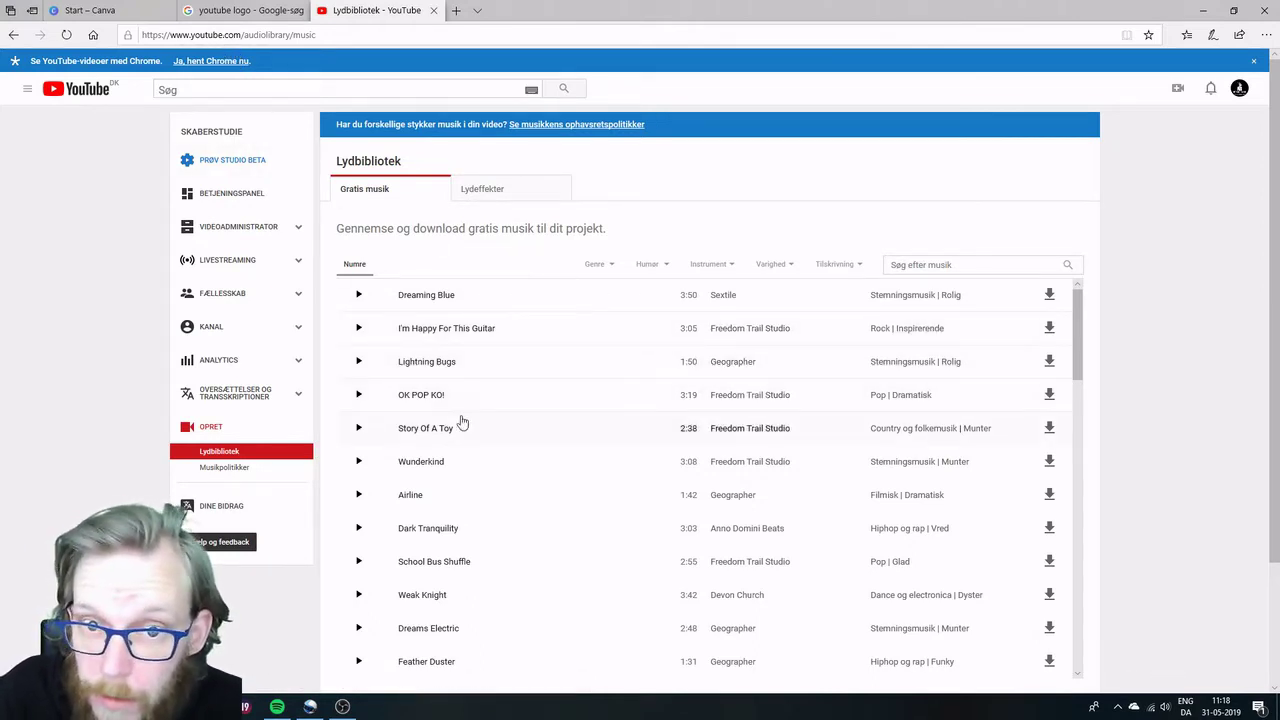
{"action": "scroll", "coordinate": [529, 414], "scroll_direction": "down", "scroll_amount": 2}
{"action": "scroll", "coordinate": [533, 430], "scroll_direction": "down", "scroll_amount": 1}
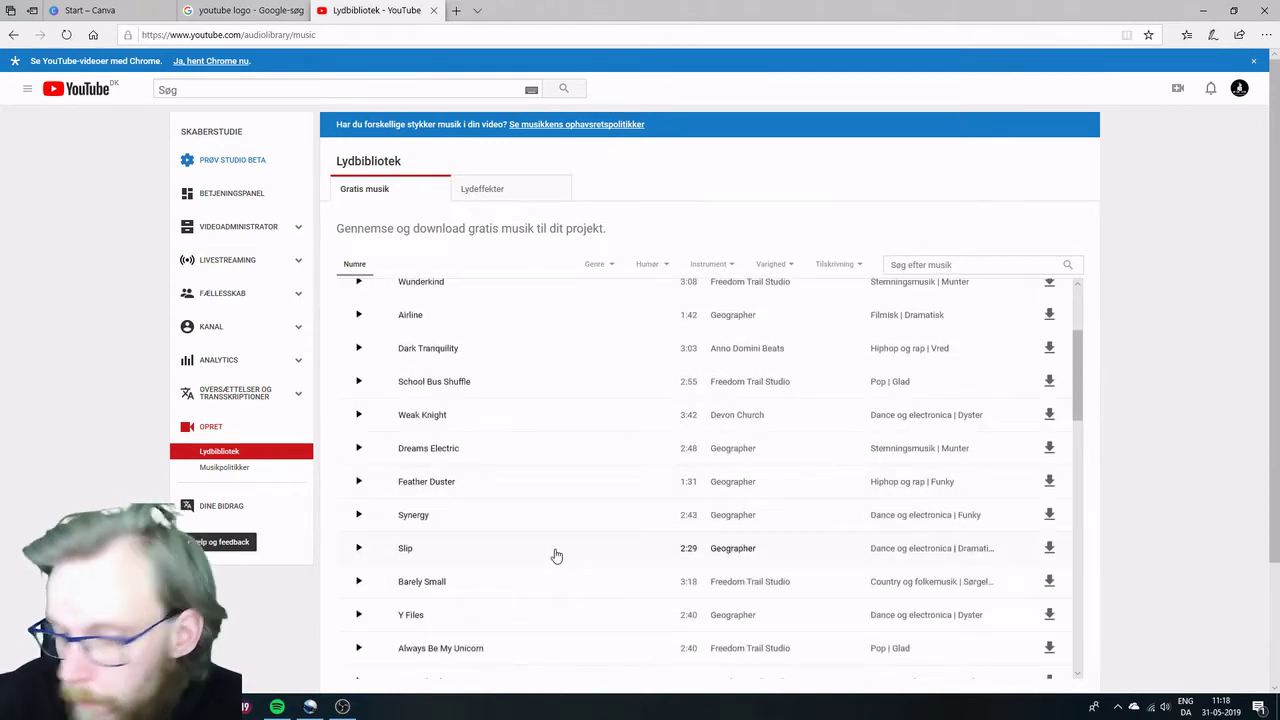
{"action": "scroll", "coordinate": [505, 465], "scroll_direction": "down", "scroll_amount": 3}
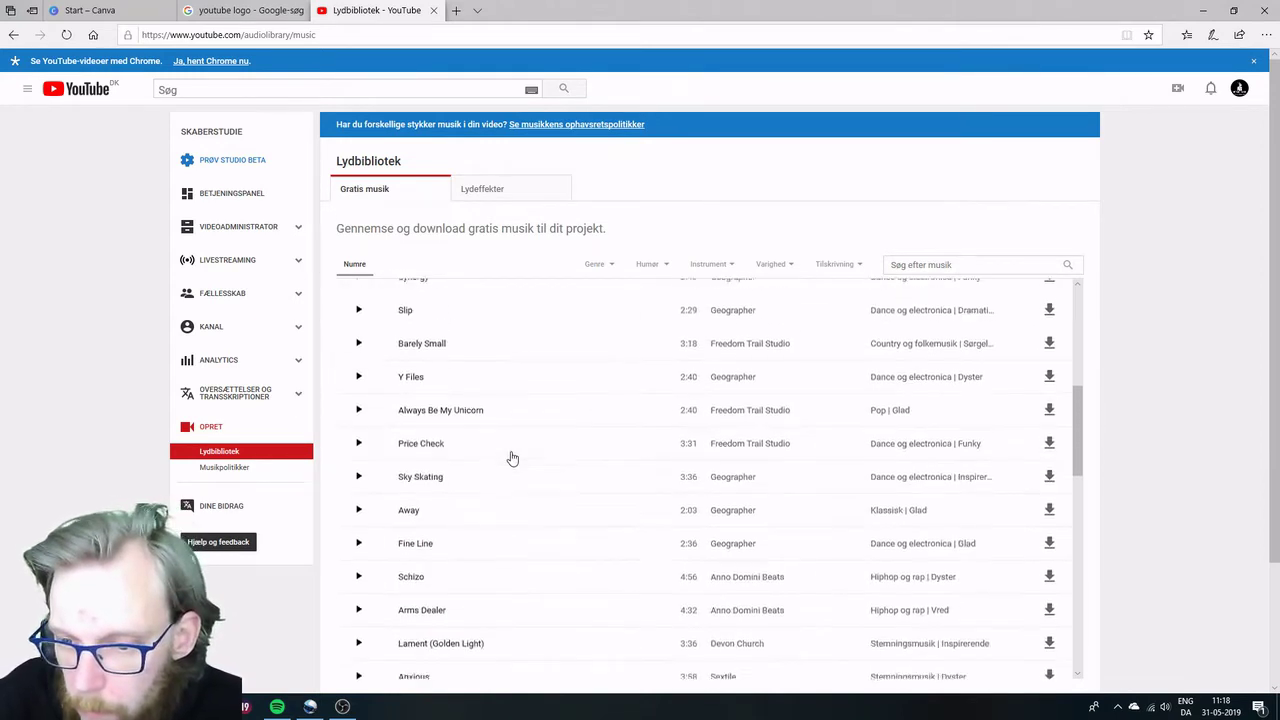
{"action": "scroll", "coordinate": [510, 458], "scroll_direction": "down", "scroll_amount": 2}
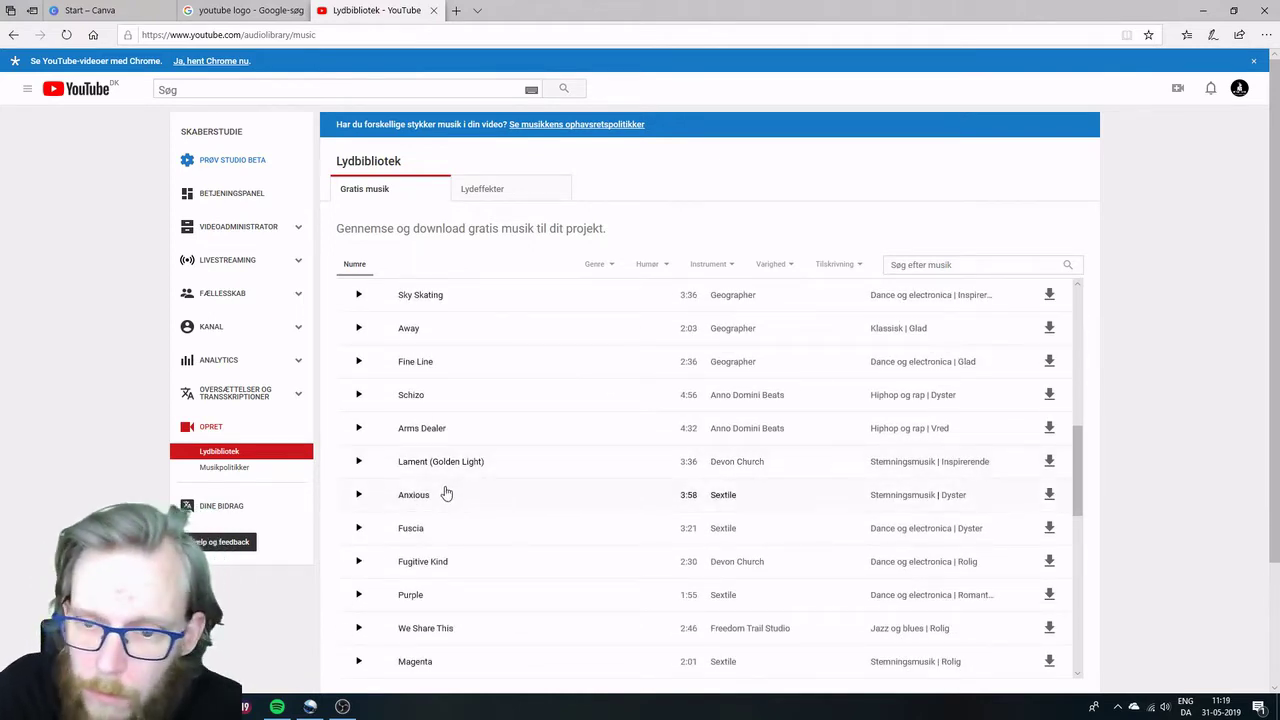
{"action": "scroll", "coordinate": [680, 500], "scroll_direction": "down", "scroll_amount": 2}
{"action": "scroll", "coordinate": [866, 400], "scroll_direction": "up", "scroll_amount": 10}
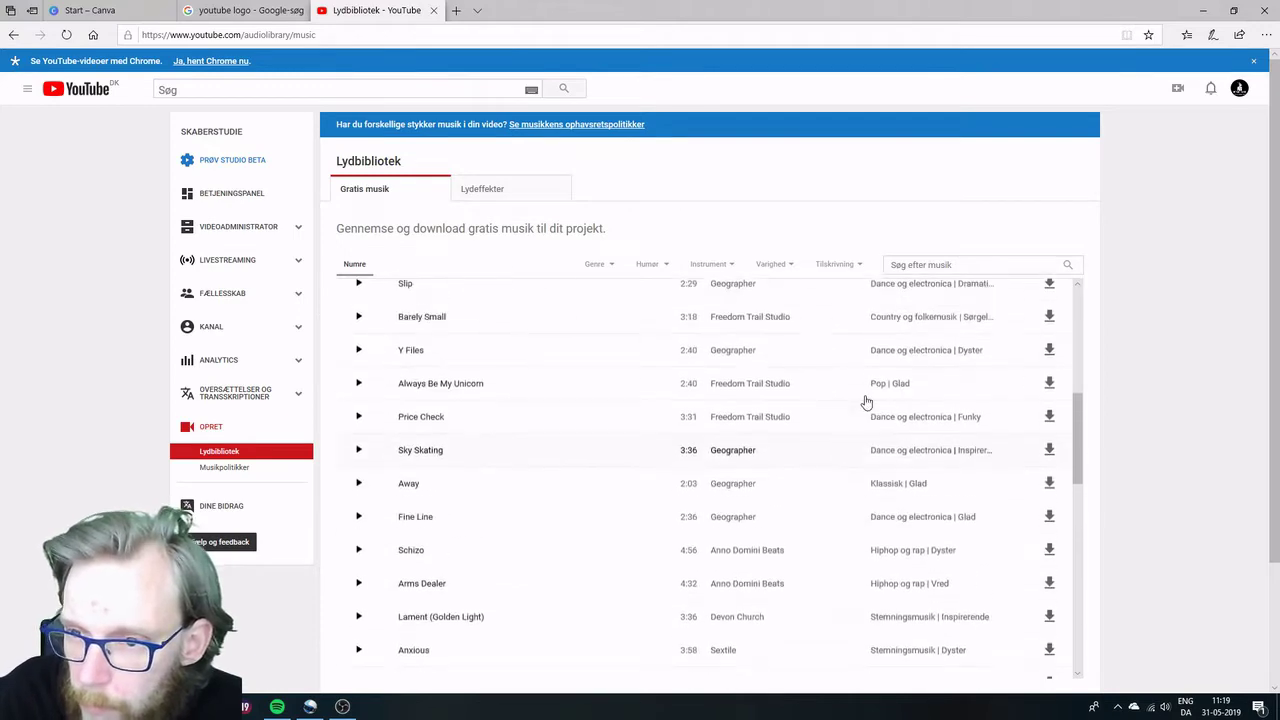
{"action": "scroll", "coordinate": [905, 355], "scroll_direction": "down", "scroll_amount": 5}
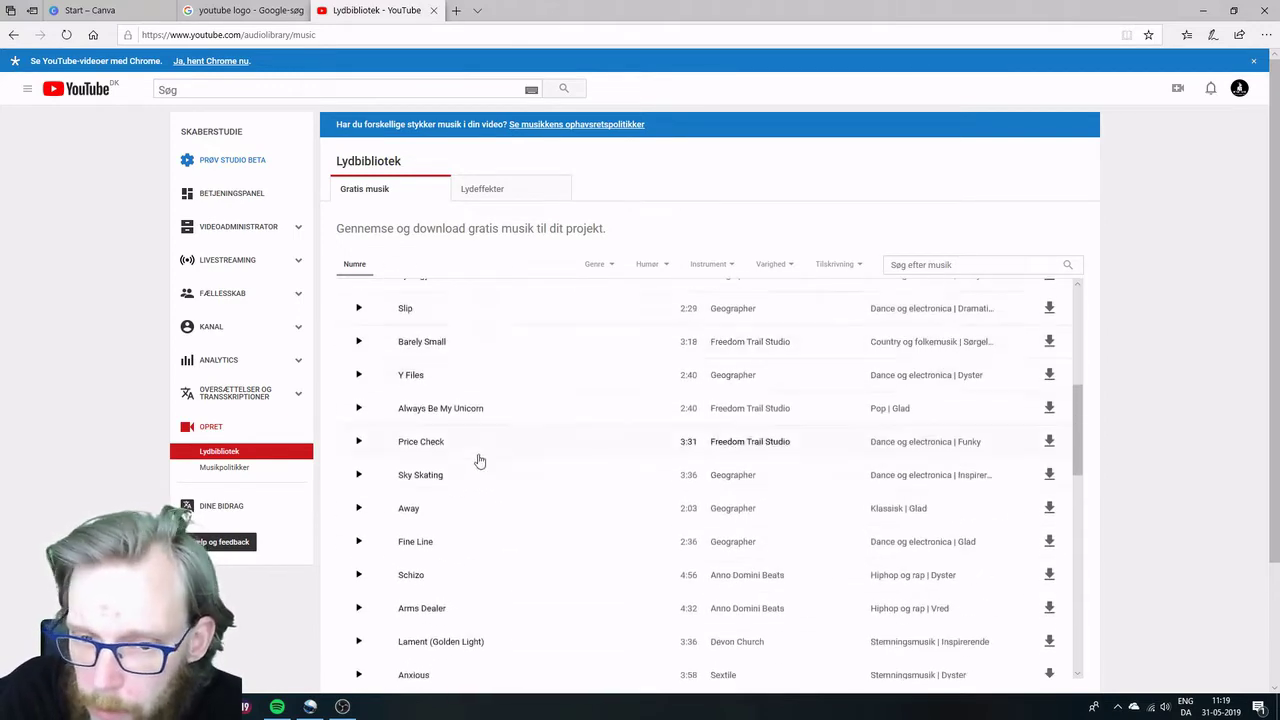
{"action": "scroll", "coordinate": [490, 460], "scroll_direction": "up", "scroll_amount": 5}
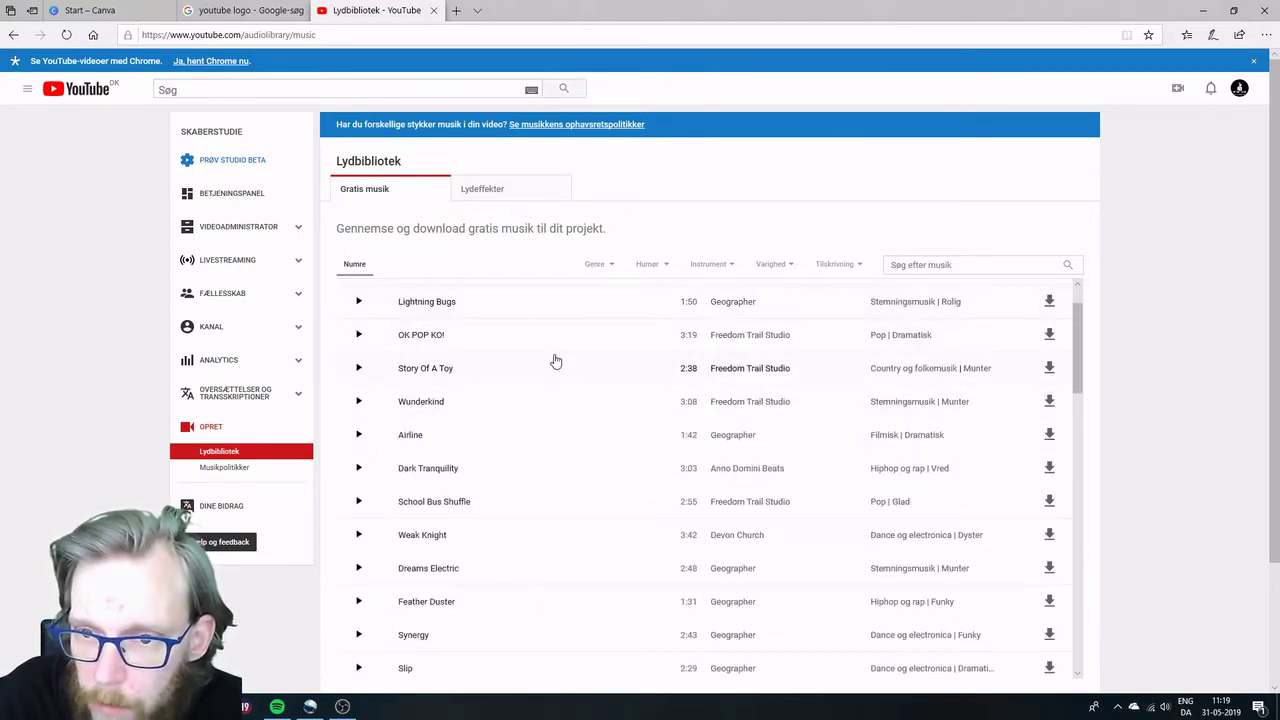
{"action": "scroll", "coordinate": [735, 400], "scroll_direction": "down", "scroll_amount": 3}
{"action": "scroll", "coordinate": [733, 400], "scroll_direction": "up", "scroll_amount": 5}
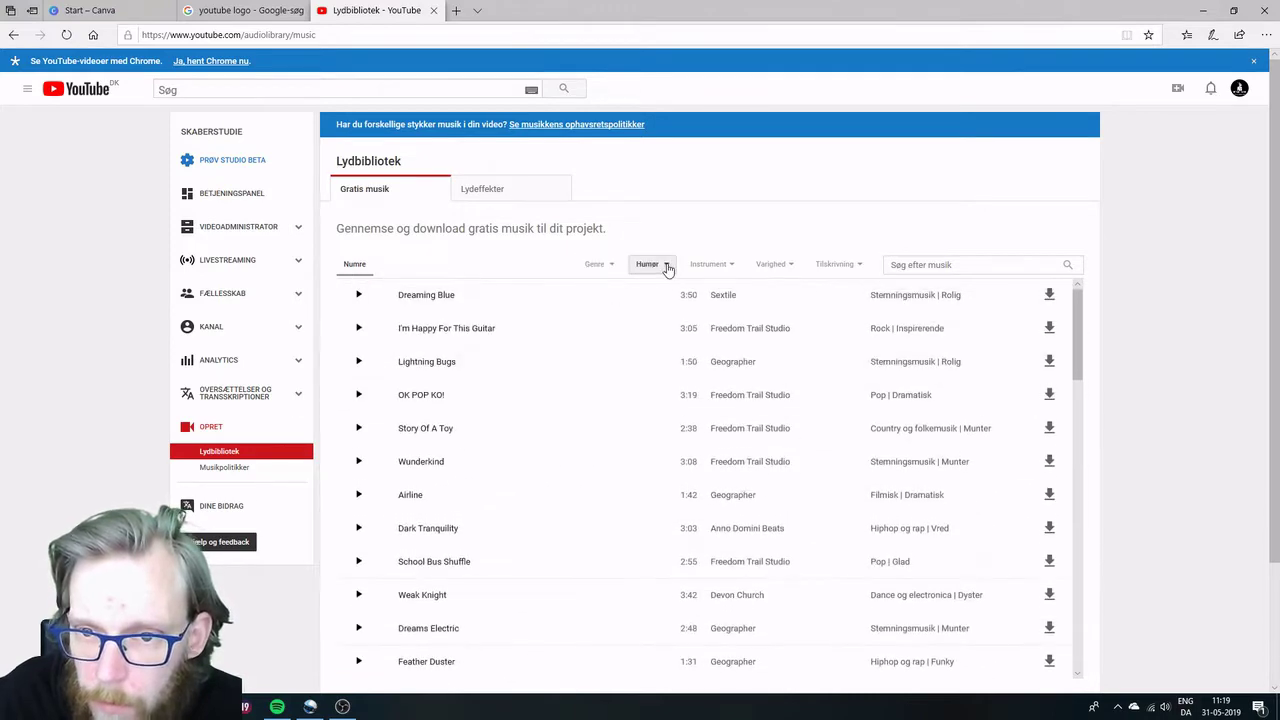
Filter the free music by the mood Glad and play the track Nimbus.
{"action": "left_click", "coordinate": [664, 265]}
{"action": "left_click", "coordinate": [646, 343]}
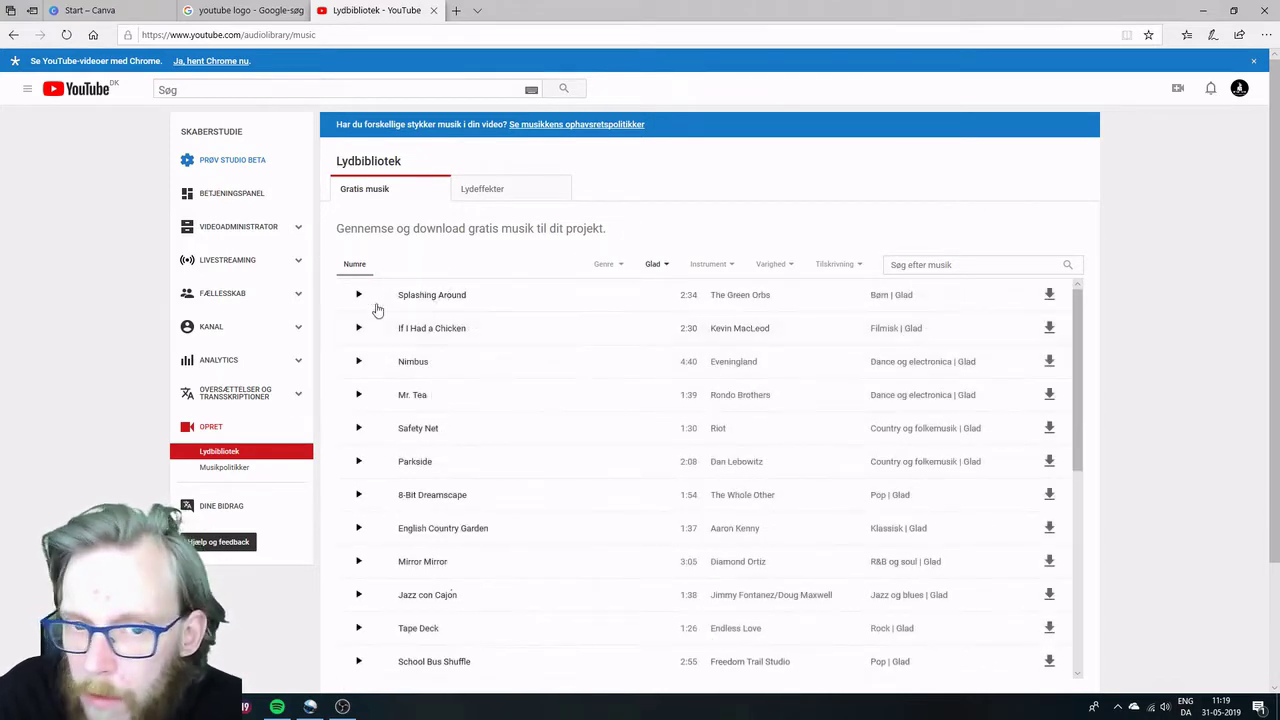
{"action": "left_click", "coordinate": [358, 362]}
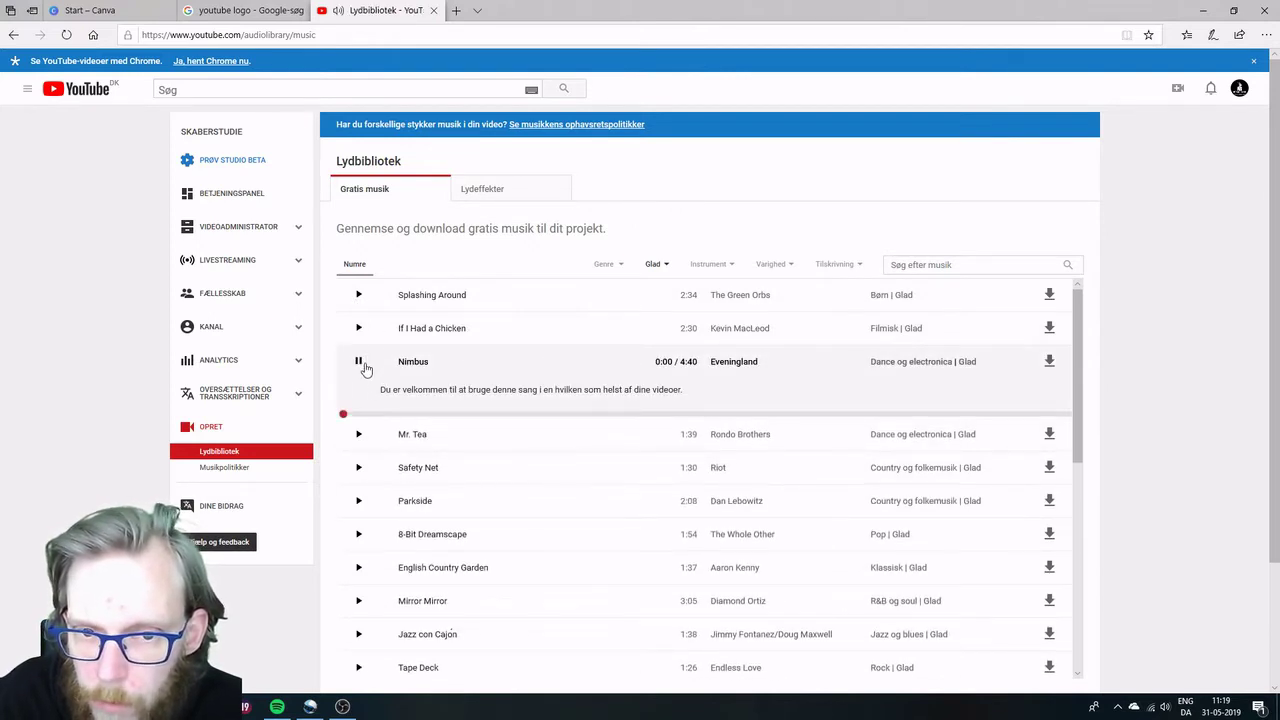
{"action": "left_click", "coordinate": [365, 370]}
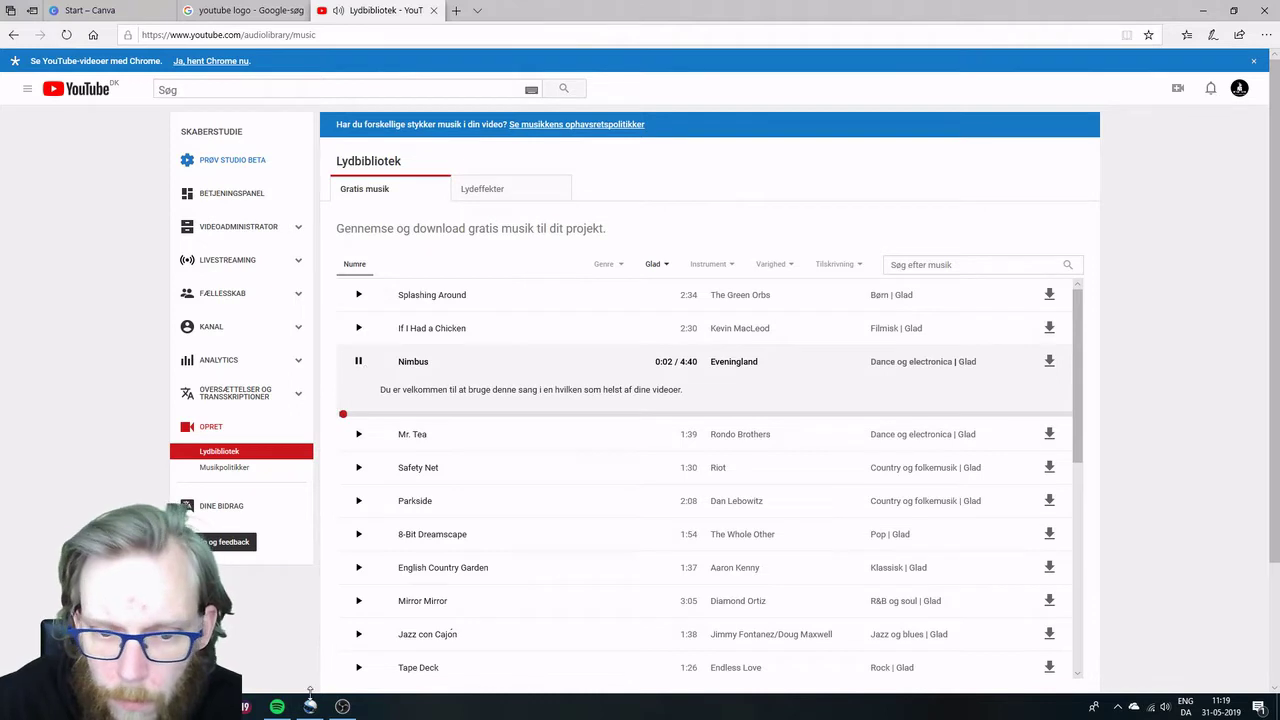
Switch to OBS and set the computer audio level in the mixer to about -7.2 dB.
{"action": "left_click", "coordinate": [342, 706]}
{"action": "left_click_drag", "start_coordinate": [533, 516], "coordinate": [635, 517]}
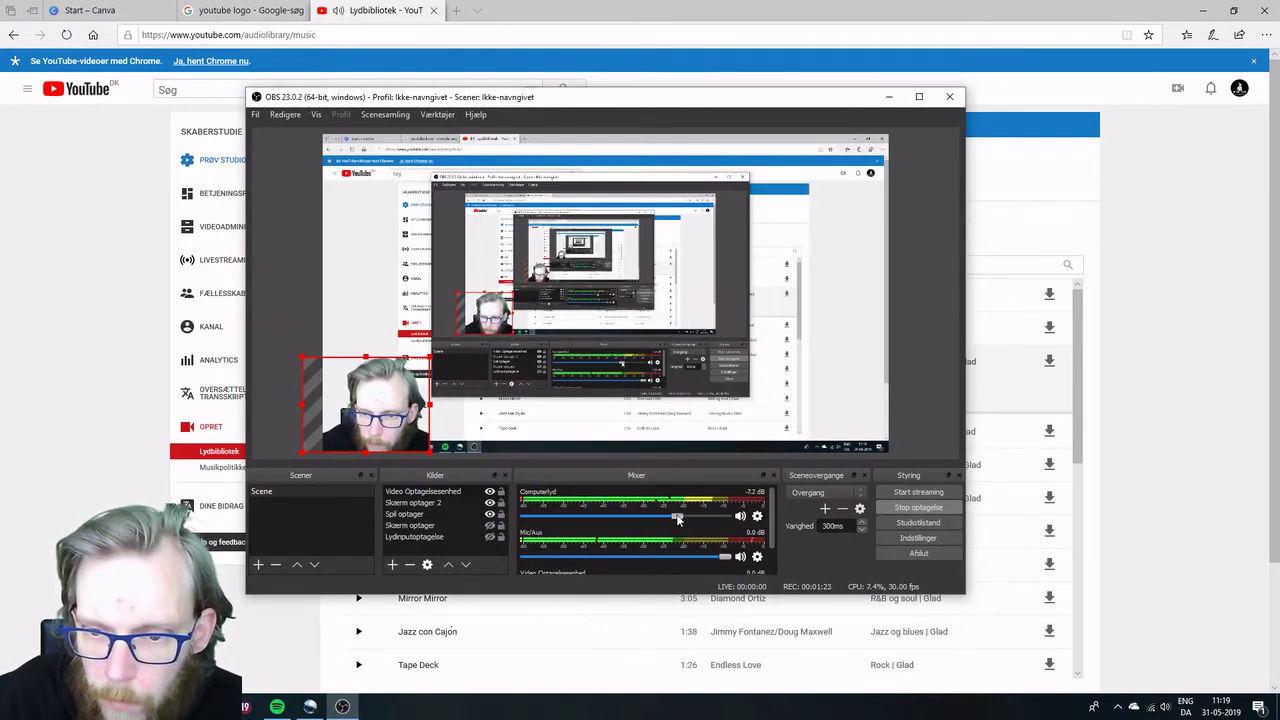
{"action": "left_click", "coordinate": [342, 706]}
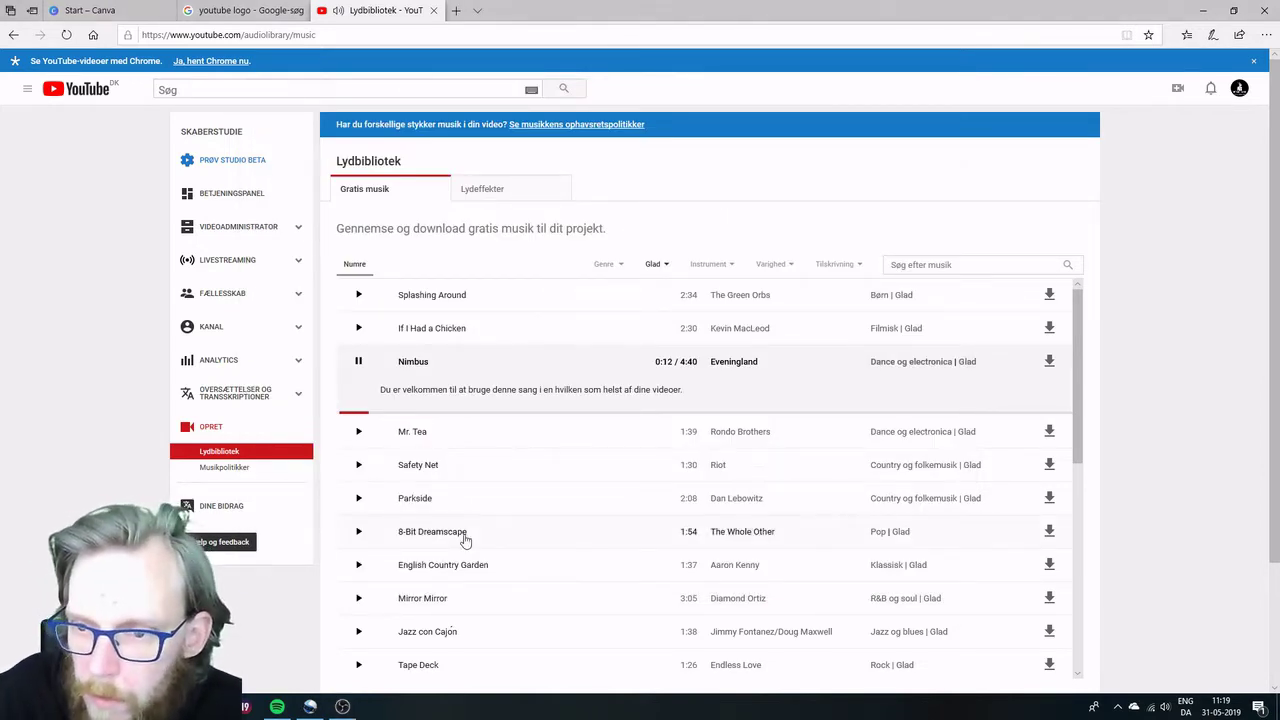
Stop Nimbus in the audio library and listen to a short preview of Safety Net.
{"action": "left_click", "coordinate": [358, 362]}
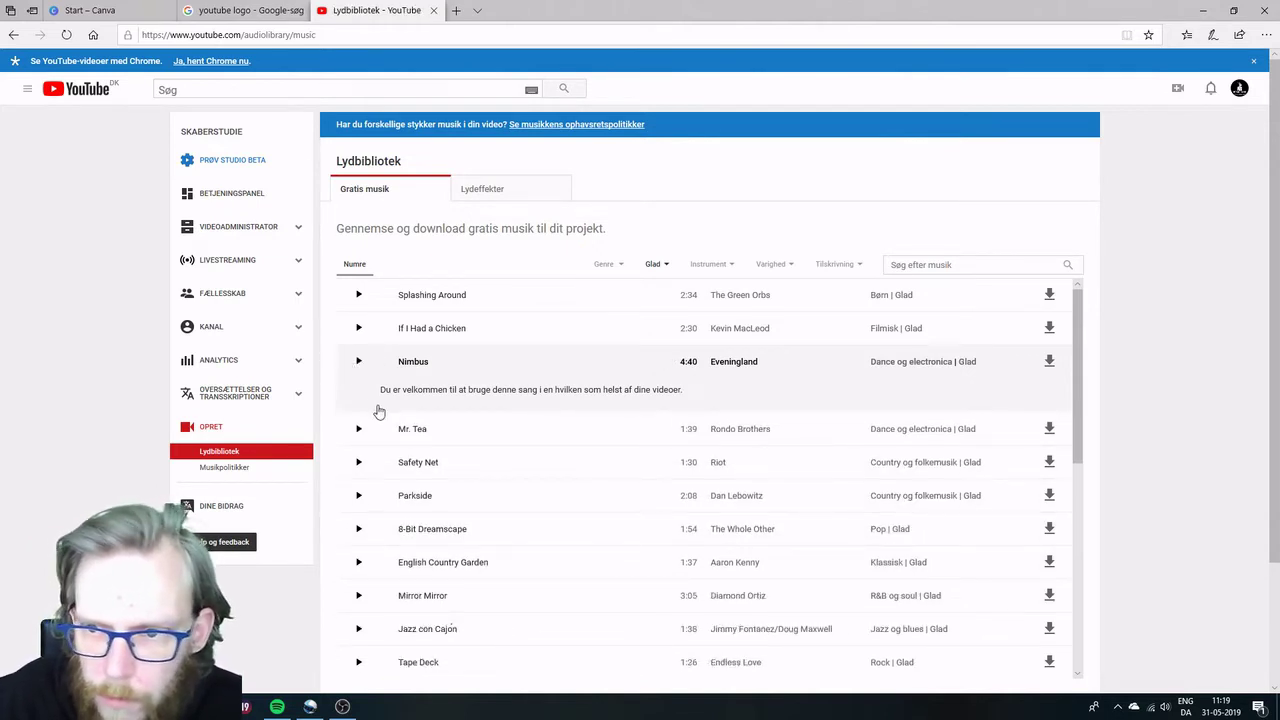
{"action": "left_click", "coordinate": [360, 467]}
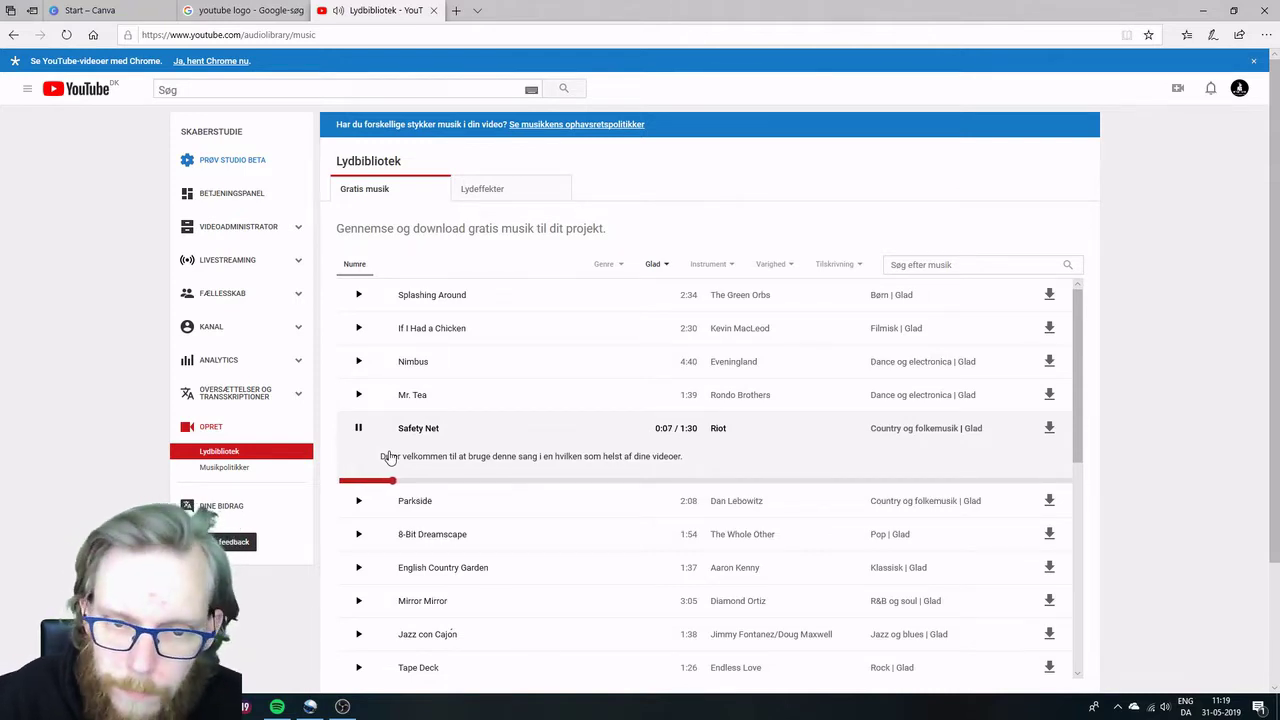
{"action": "left_click", "coordinate": [360, 430]}
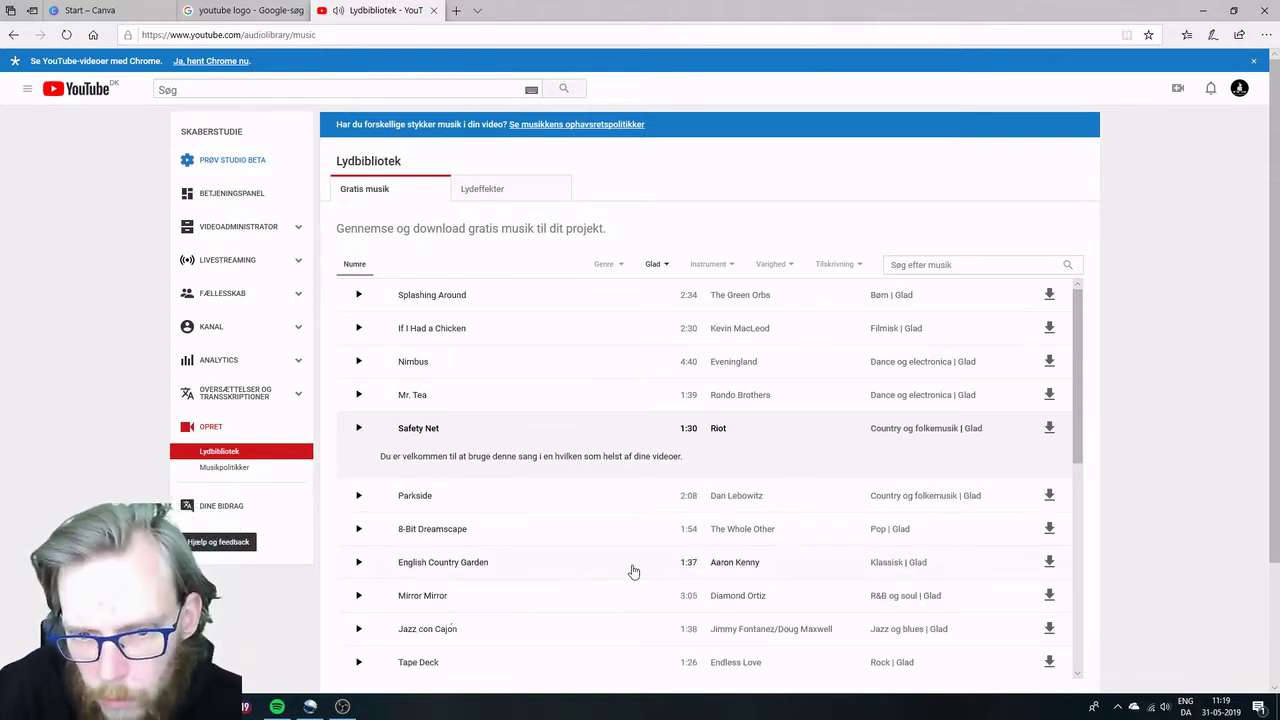
Download the track Safety Net and save it as the MP3 file Safety_Net in the Overførsler folder.
{"action": "left_click", "coordinate": [1050, 428]}
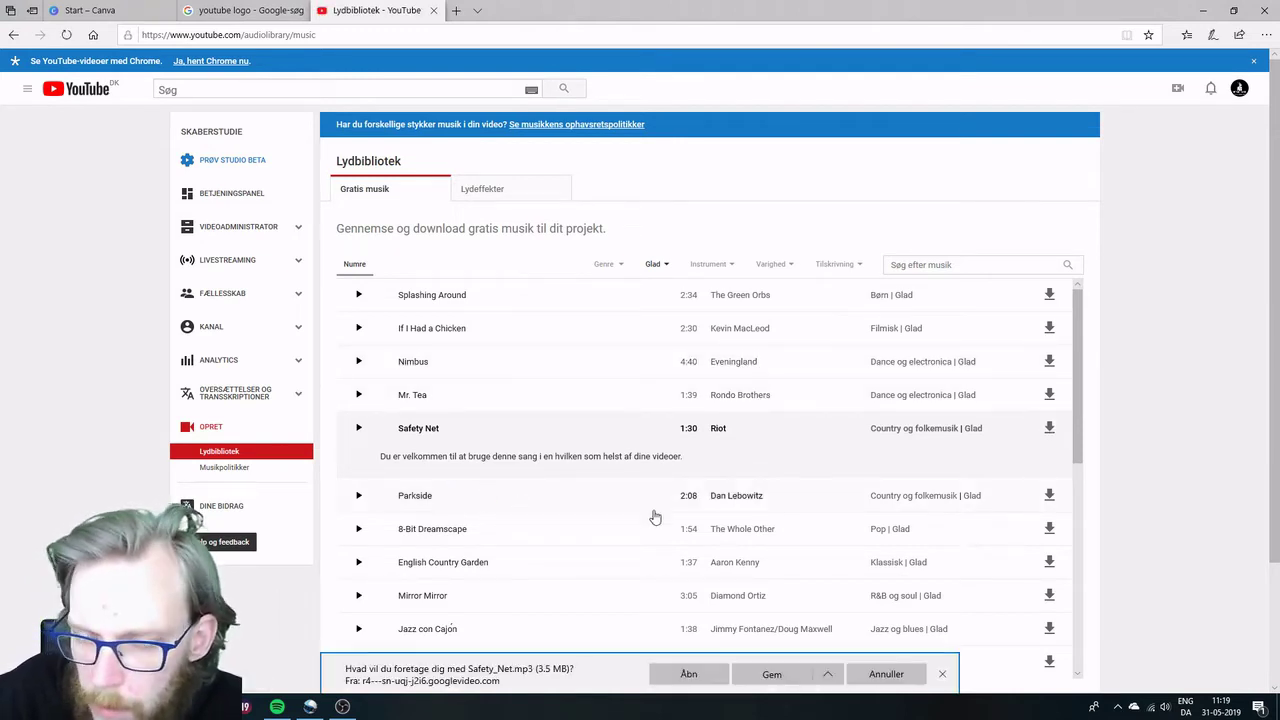
{"action": "left_click", "coordinate": [827, 675]}
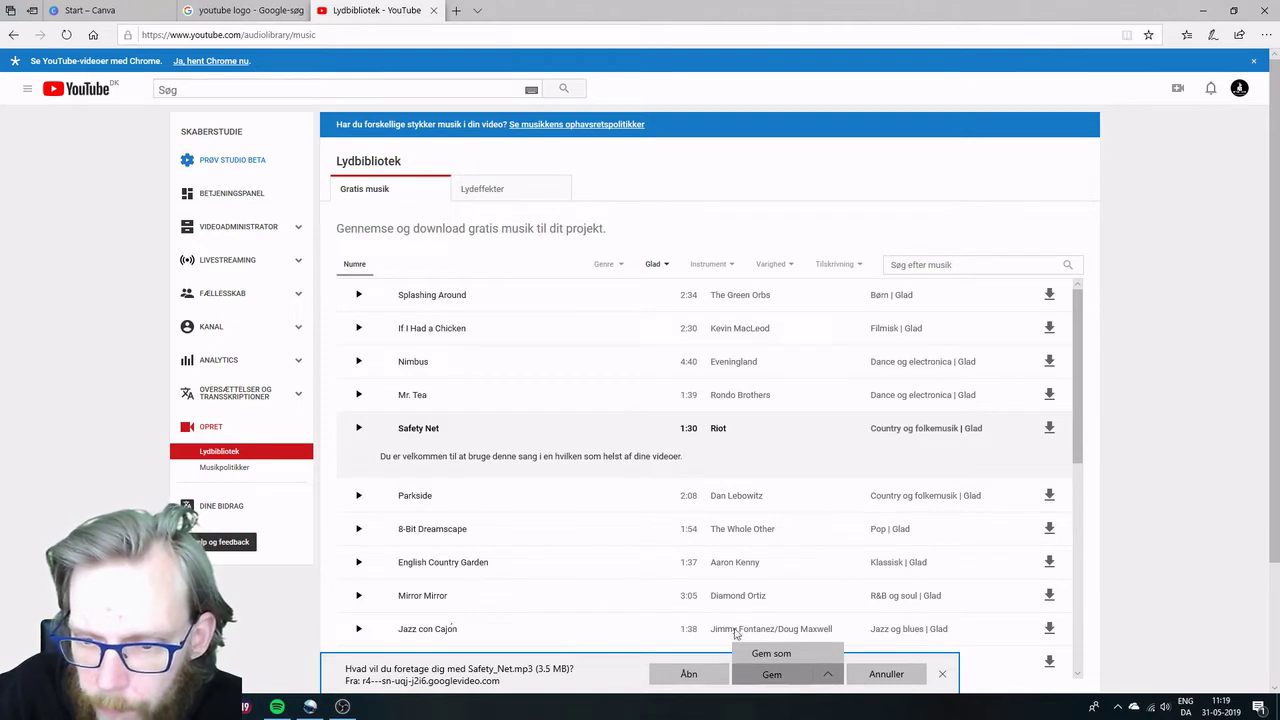
{"action": "left_click", "coordinate": [771, 653]}
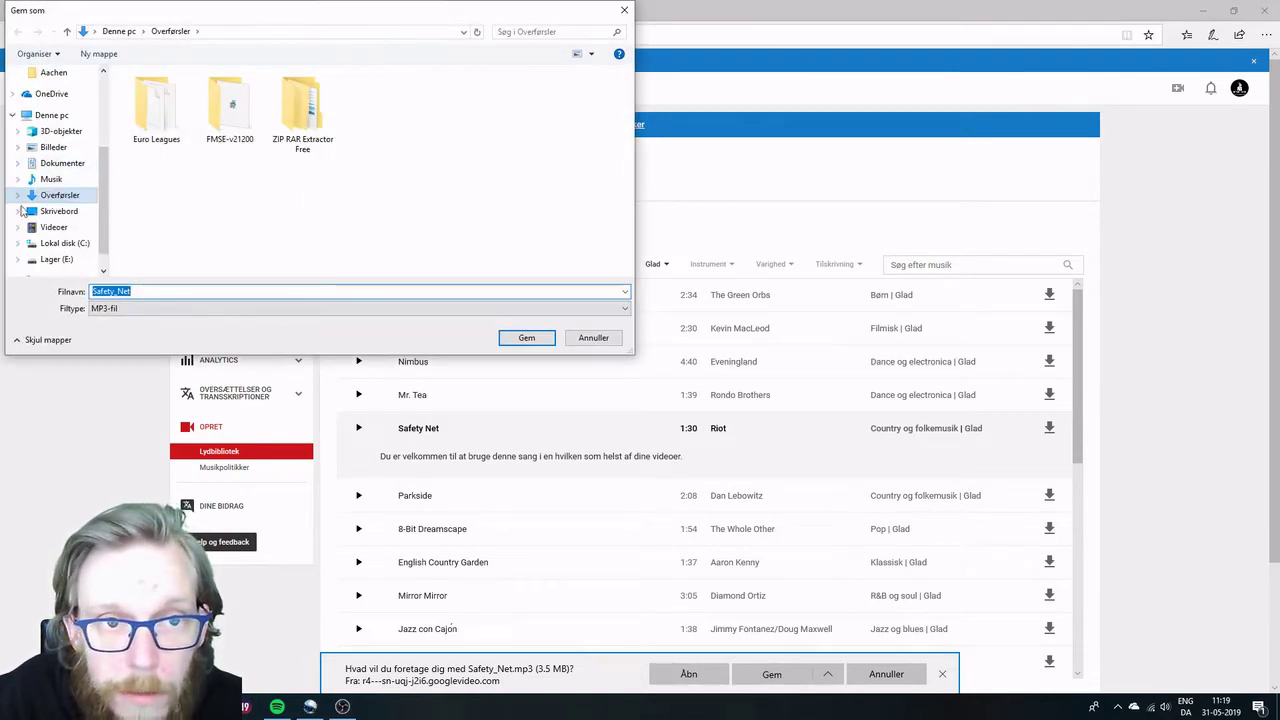
{"action": "left_click", "coordinate": [527, 338]}
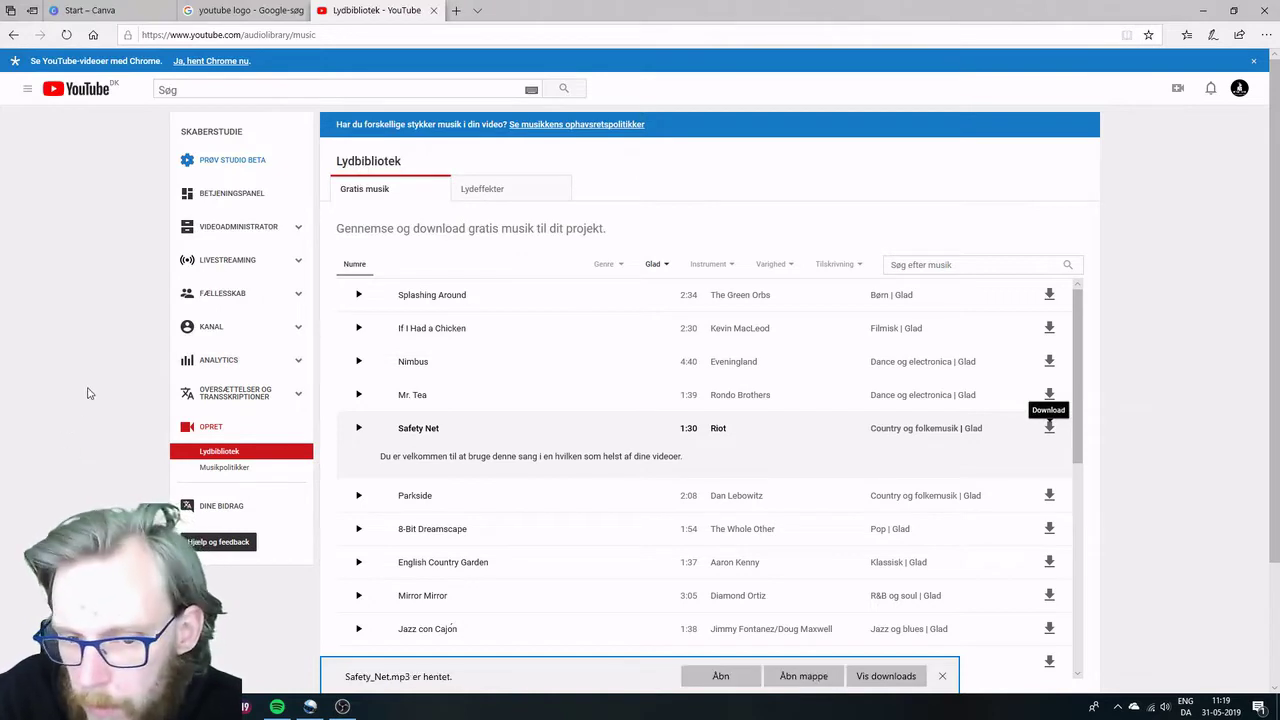
Open YouTube's music policies (Musikpolitikker) and search them for "Lonsome boatman".
{"action": "left_click", "coordinate": [224, 470]}
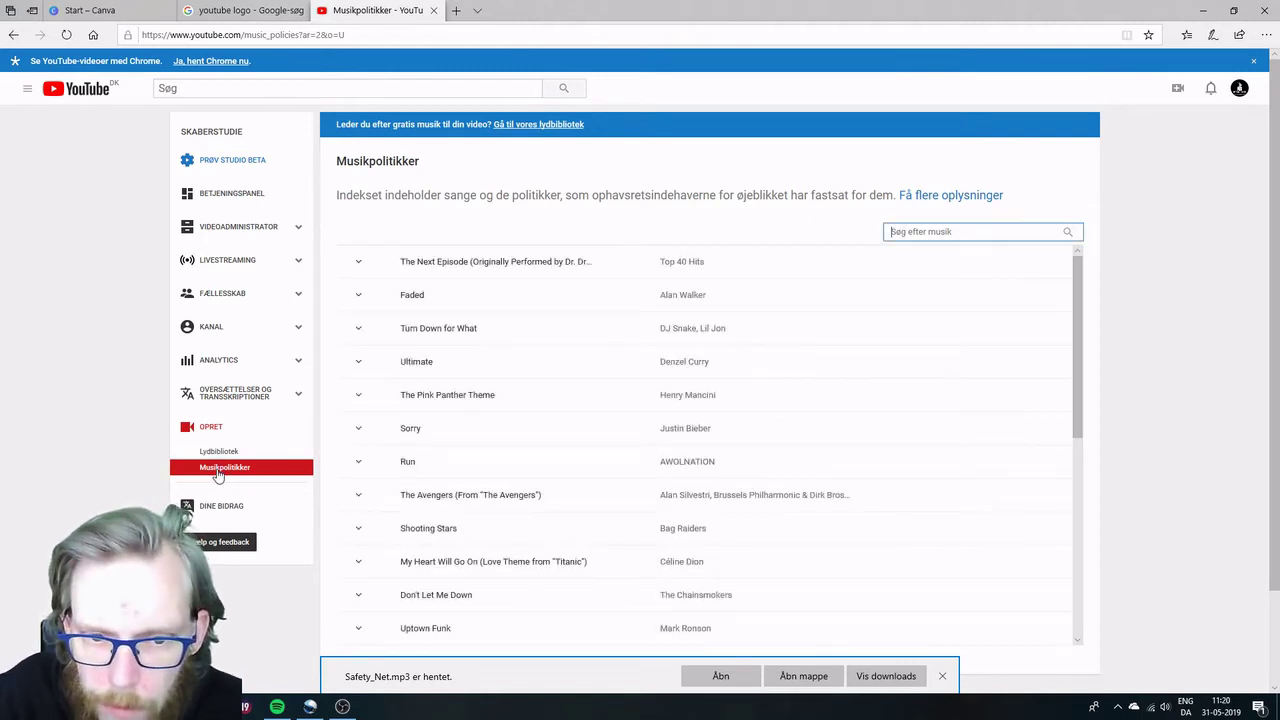
{"action": "left_click", "coordinate": [964, 227]}
{"action": "type", "text": "Lonsome boatman"}
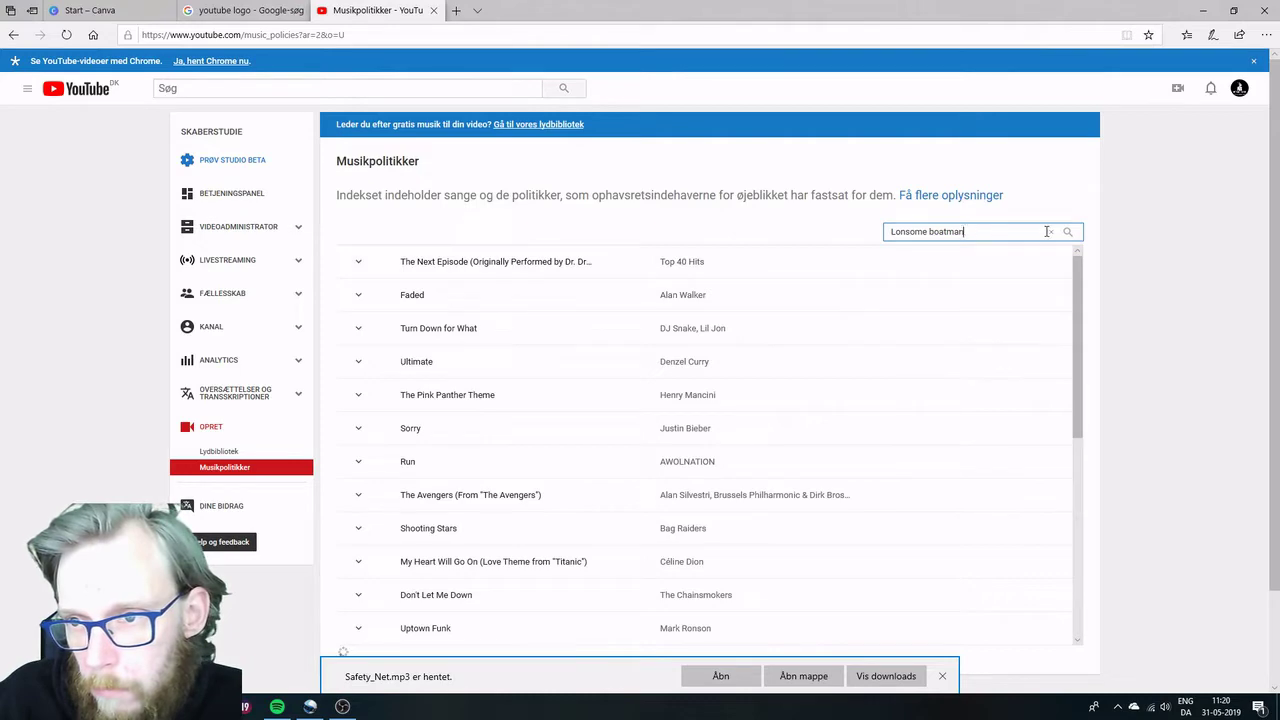
{"action": "key", "text": "Return"}
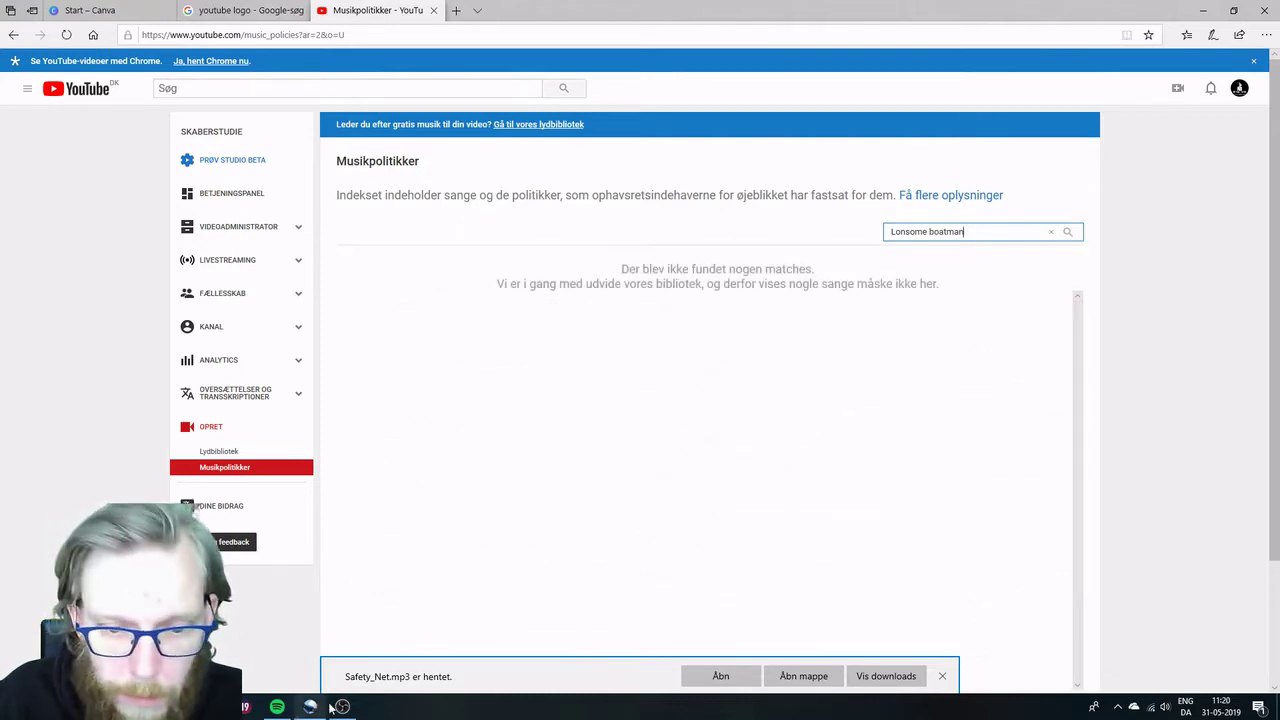
Switch to Spotify and search for "lonesomeboat" to check the song's exact title.
{"action": "left_click", "coordinate": [277, 707]}
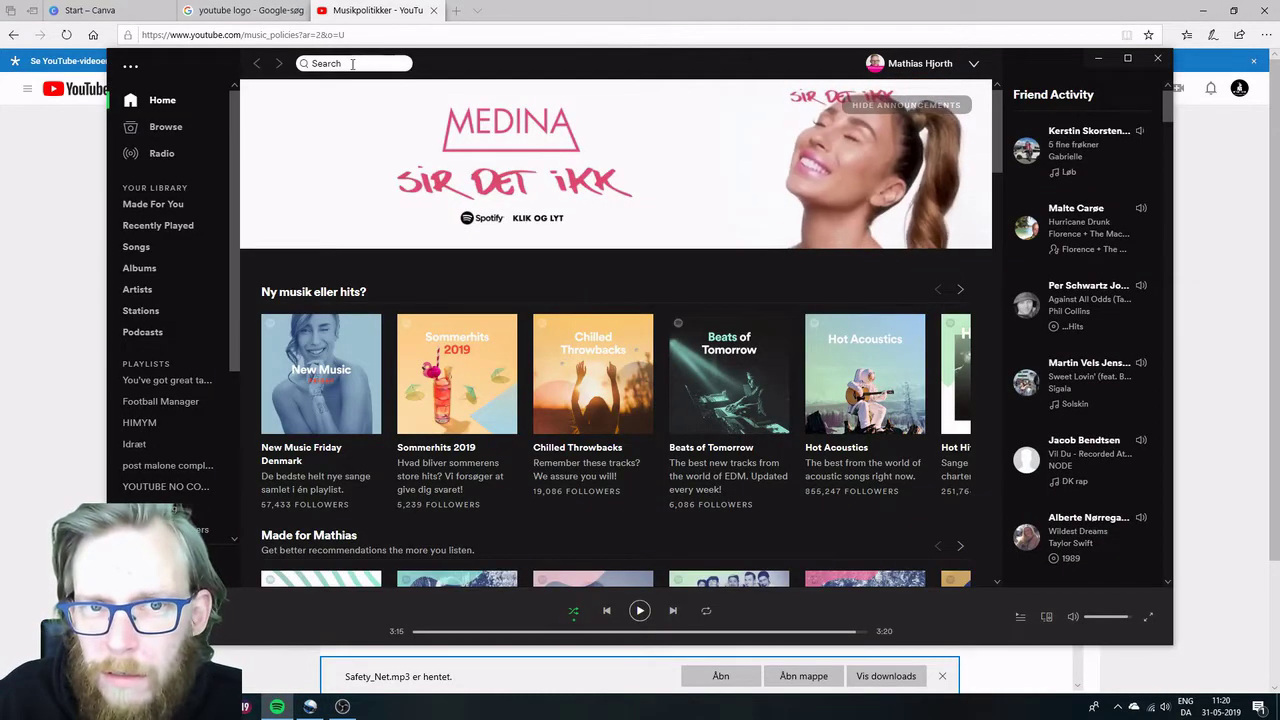
{"action": "left_click", "coordinate": [352, 63]}
{"action": "type", "text": "lo"}
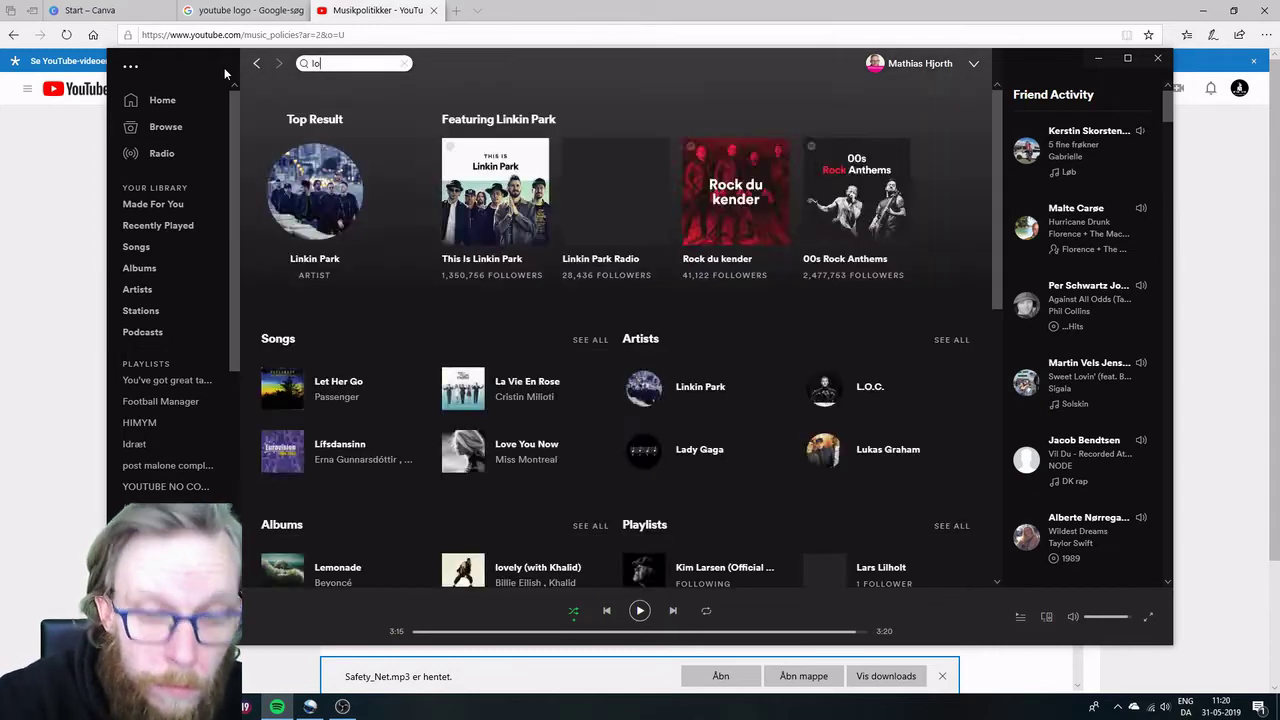
{"action": "type", "text": "neso"}
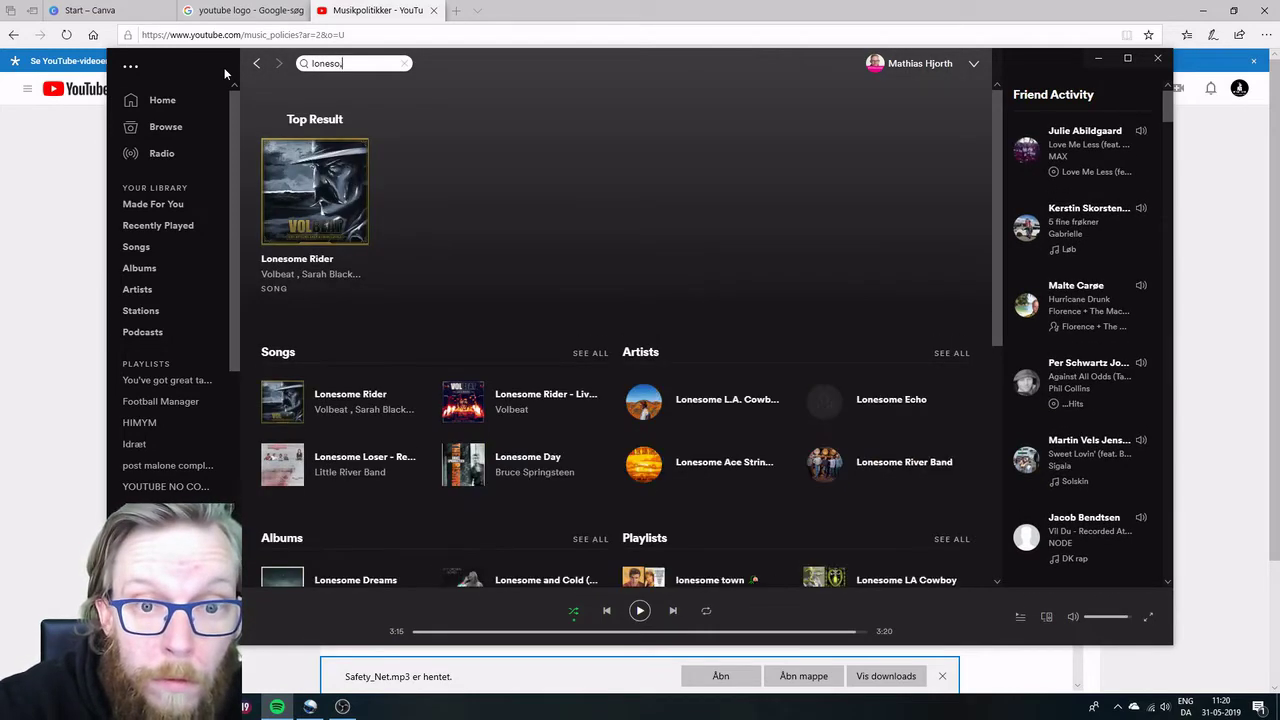
{"action": "type", "text": ",e"}
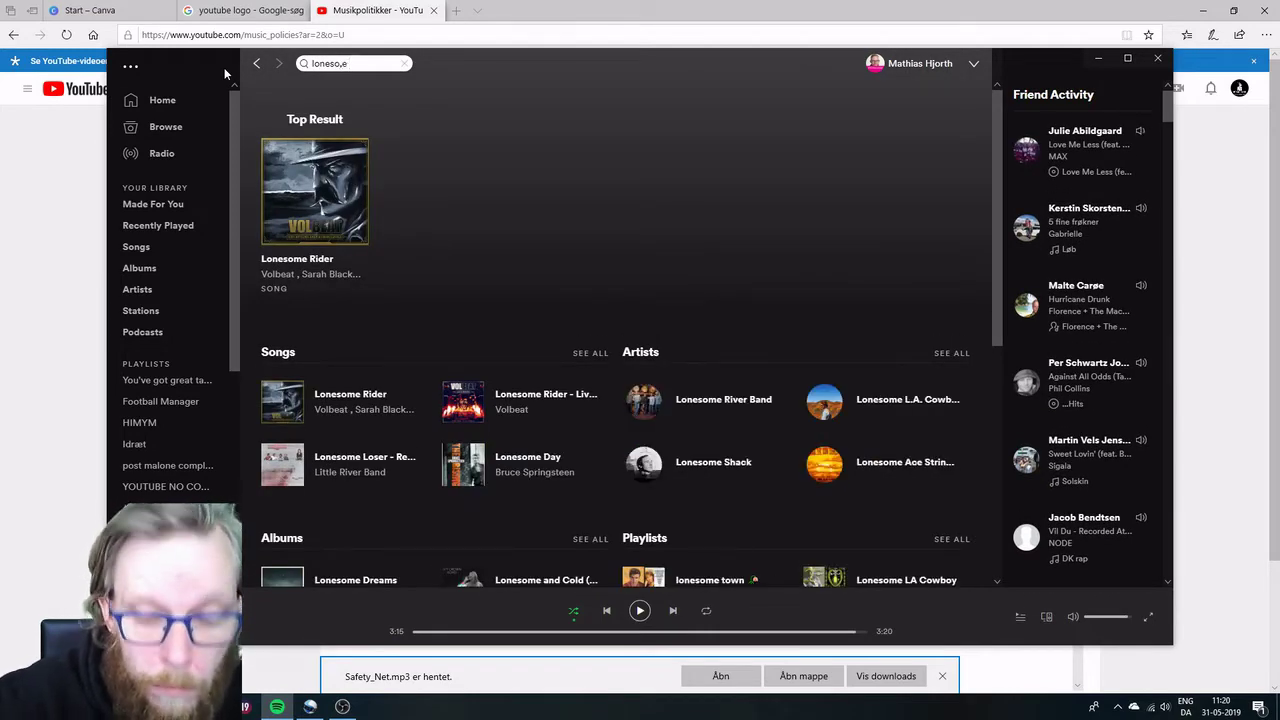
{"action": "key", "text": "BackSpace"}
{"action": "key", "text": "BackSpace"}
{"action": "type", "text": "me"}
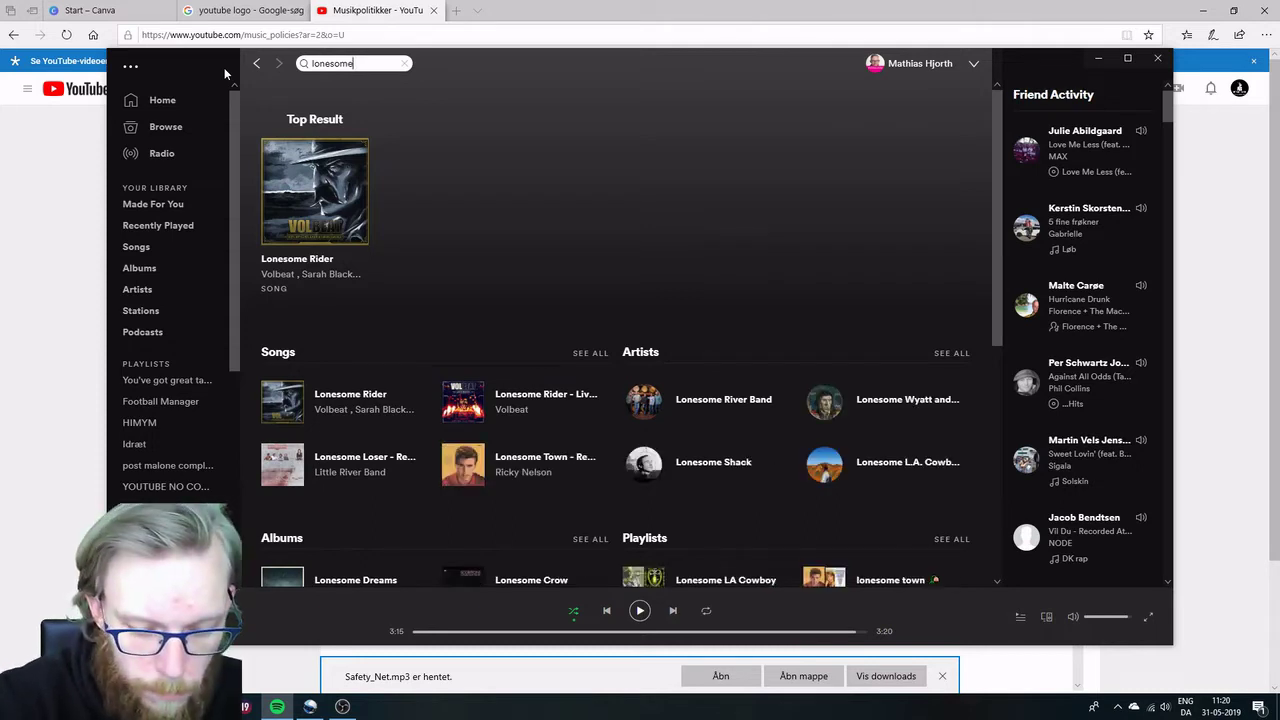
{"action": "type", "text": "boat"}
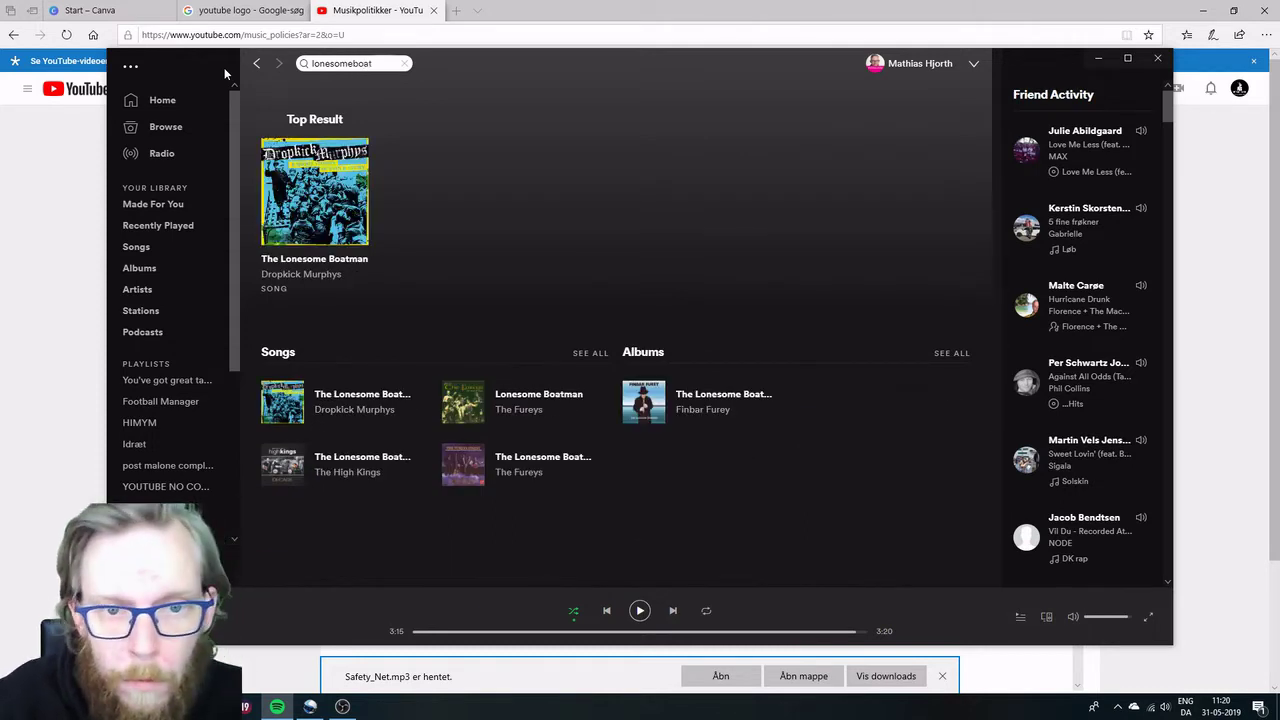
Return to YouTube's music policies, search for "the lonesome boat" and dismiss the download notification.
{"action": "left_click", "coordinate": [72, 231]}
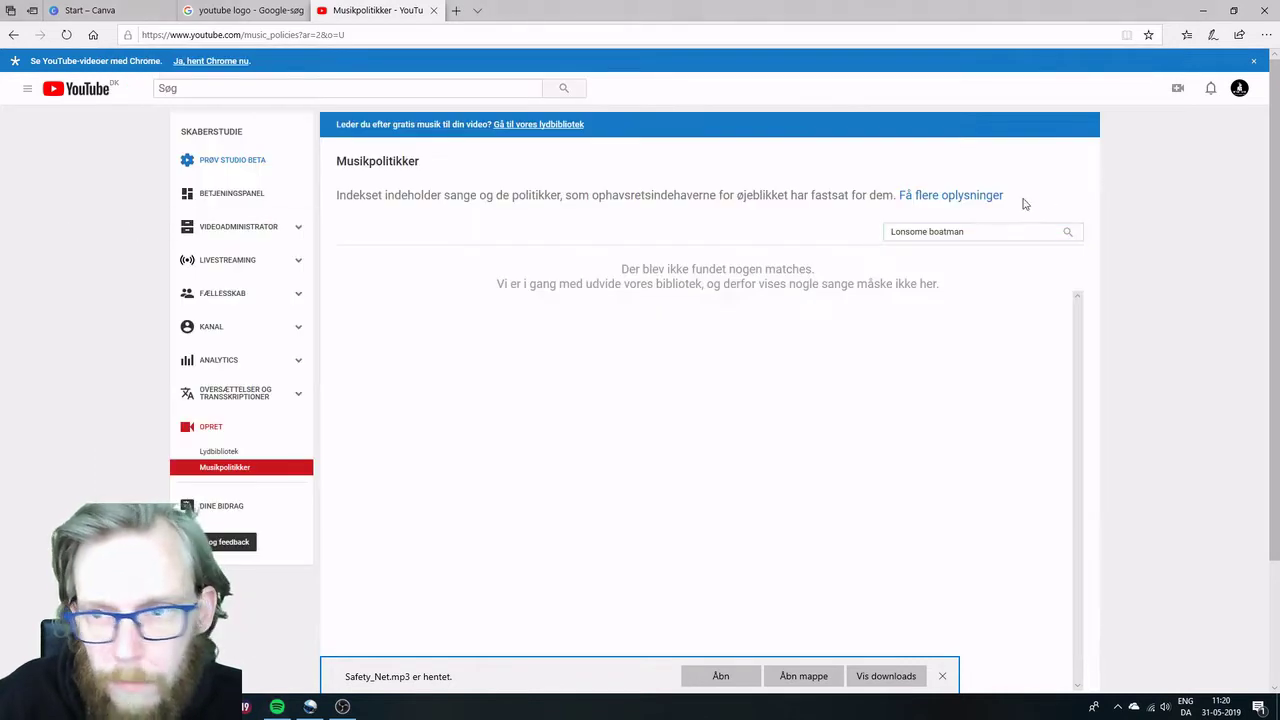
{"action": "left_click_drag", "start_coordinate": [986, 231], "coordinate": [774, 232]}
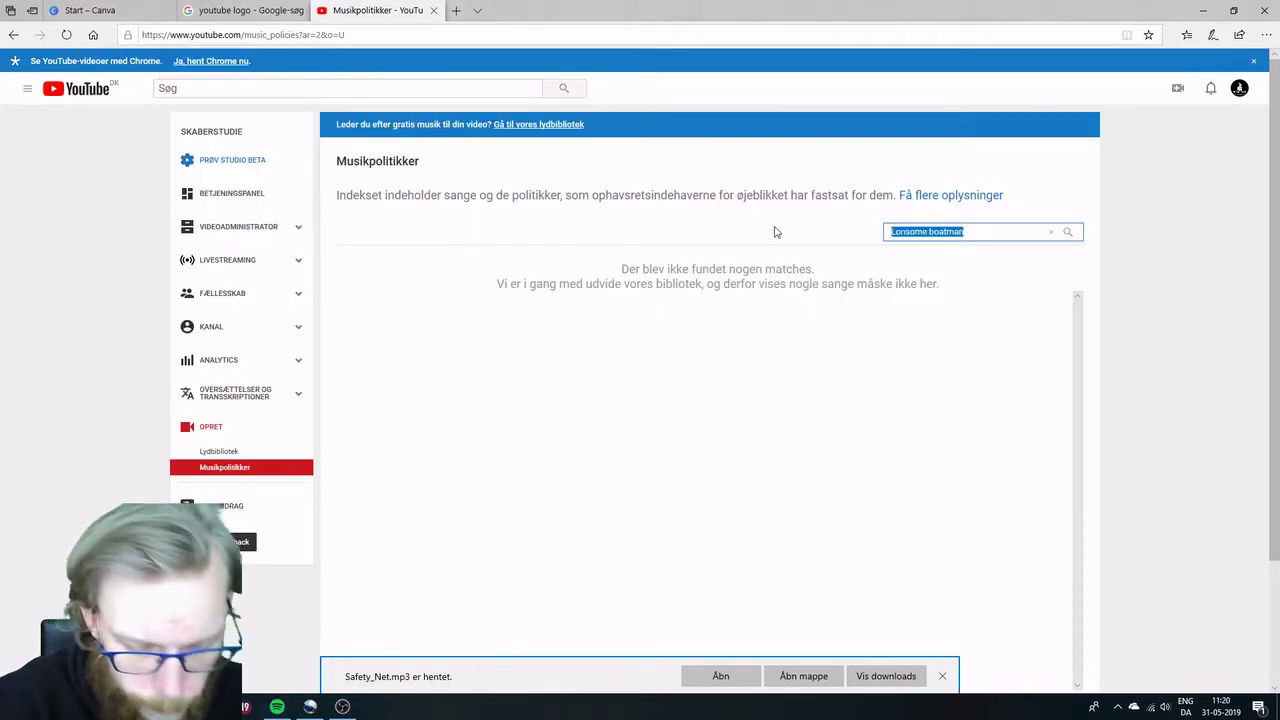
{"action": "type", "text": "the lone"}
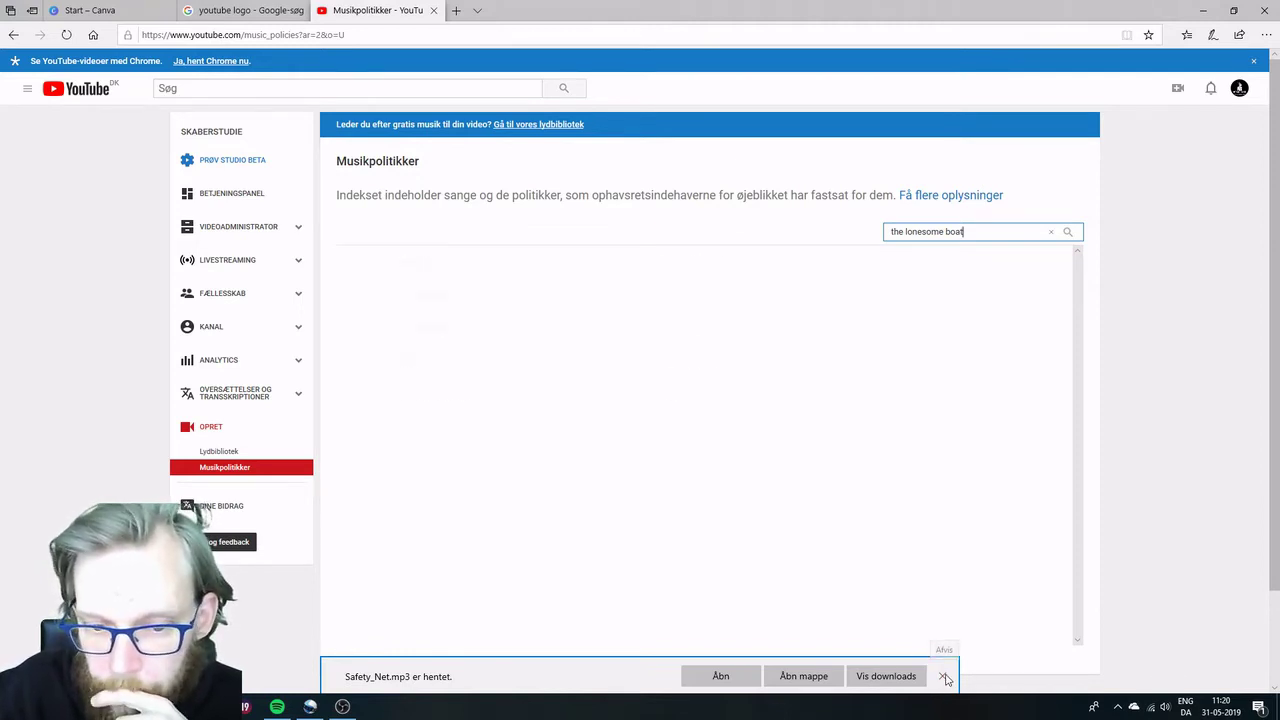
{"action": "left_click", "coordinate": [945, 679]}
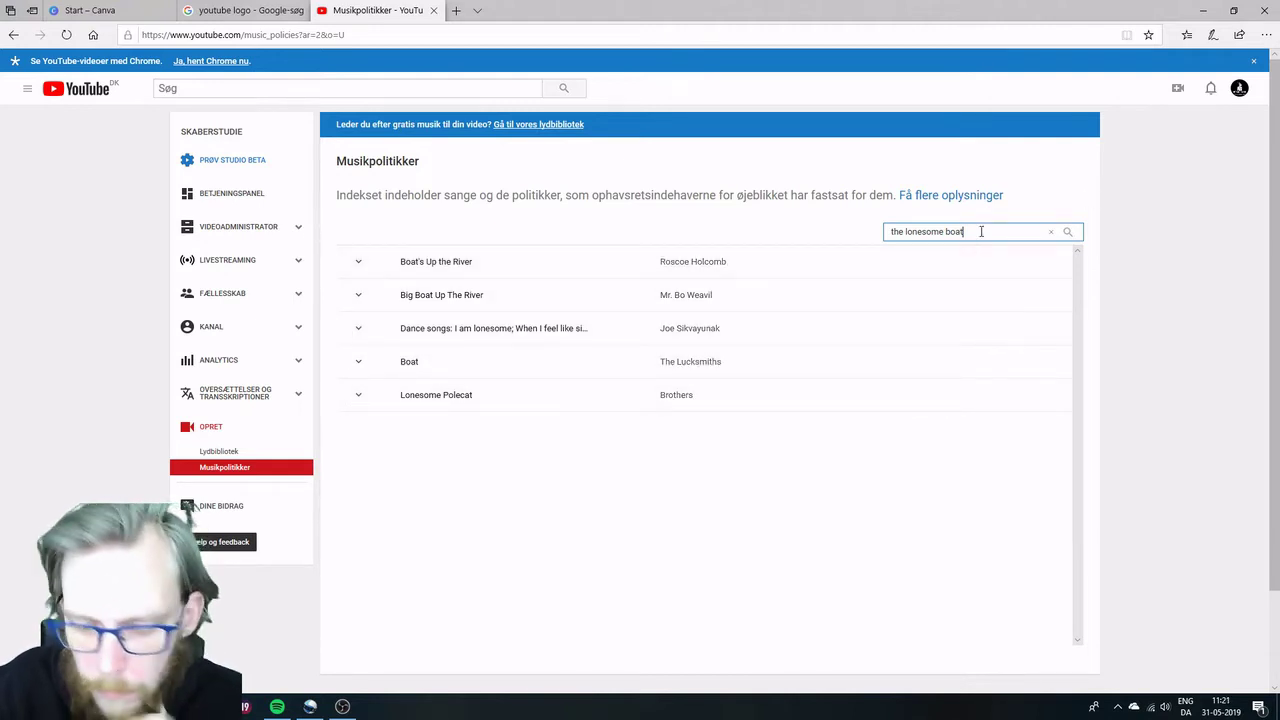
Check the song's exact title in Spotify and search YouTube's music policies for "the lonesome boatman".
{"action": "left_click", "coordinate": [270, 709]}
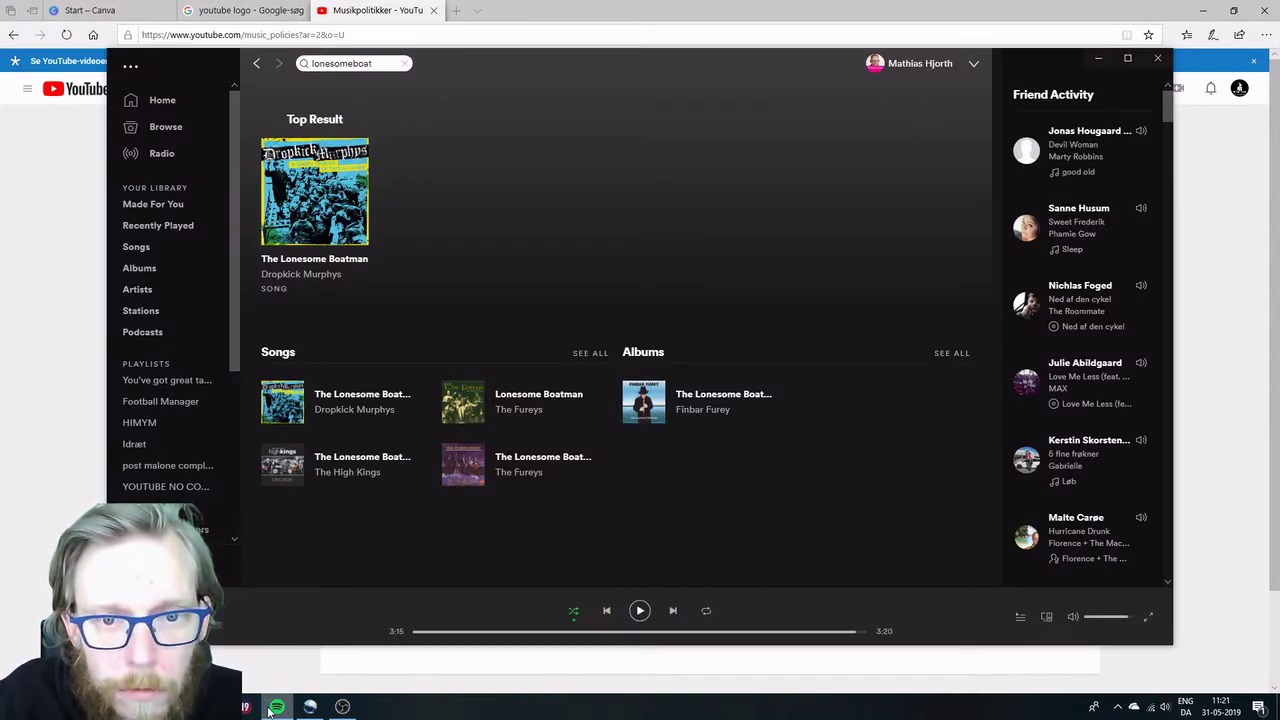
{"action": "left_click", "coordinate": [270, 709]}
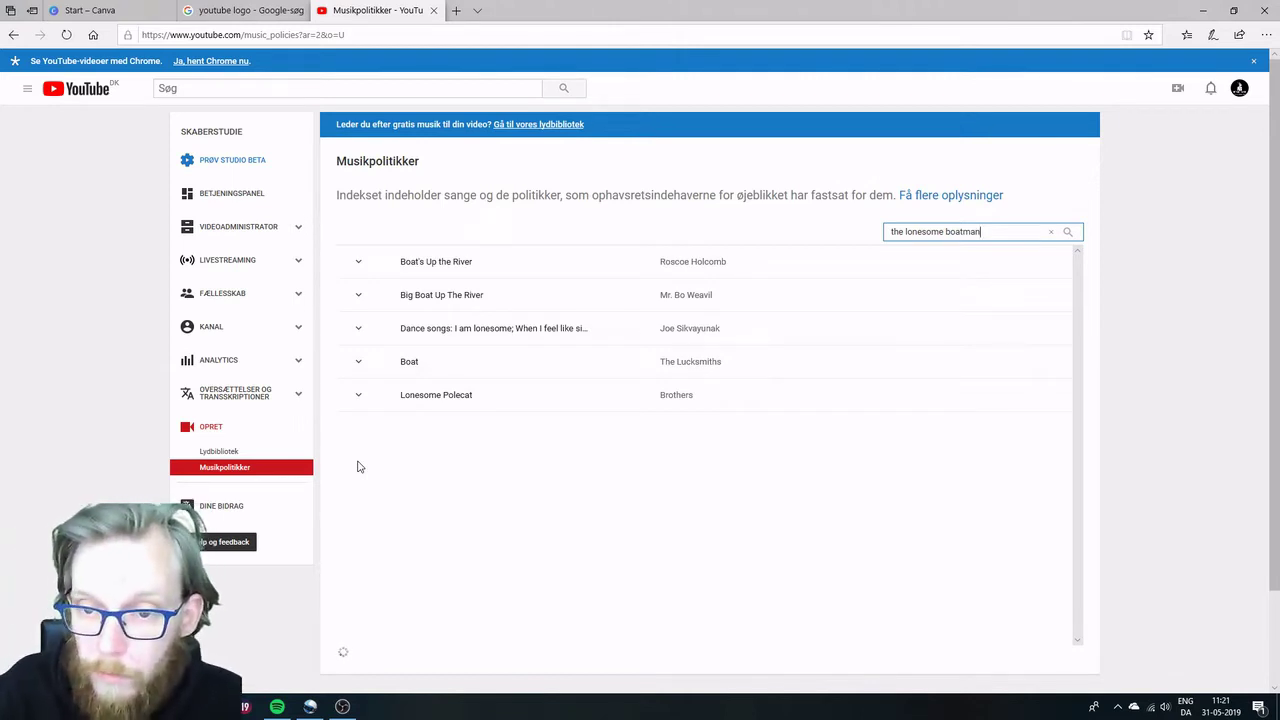
{"action": "left_click", "coordinate": [1050, 232]}
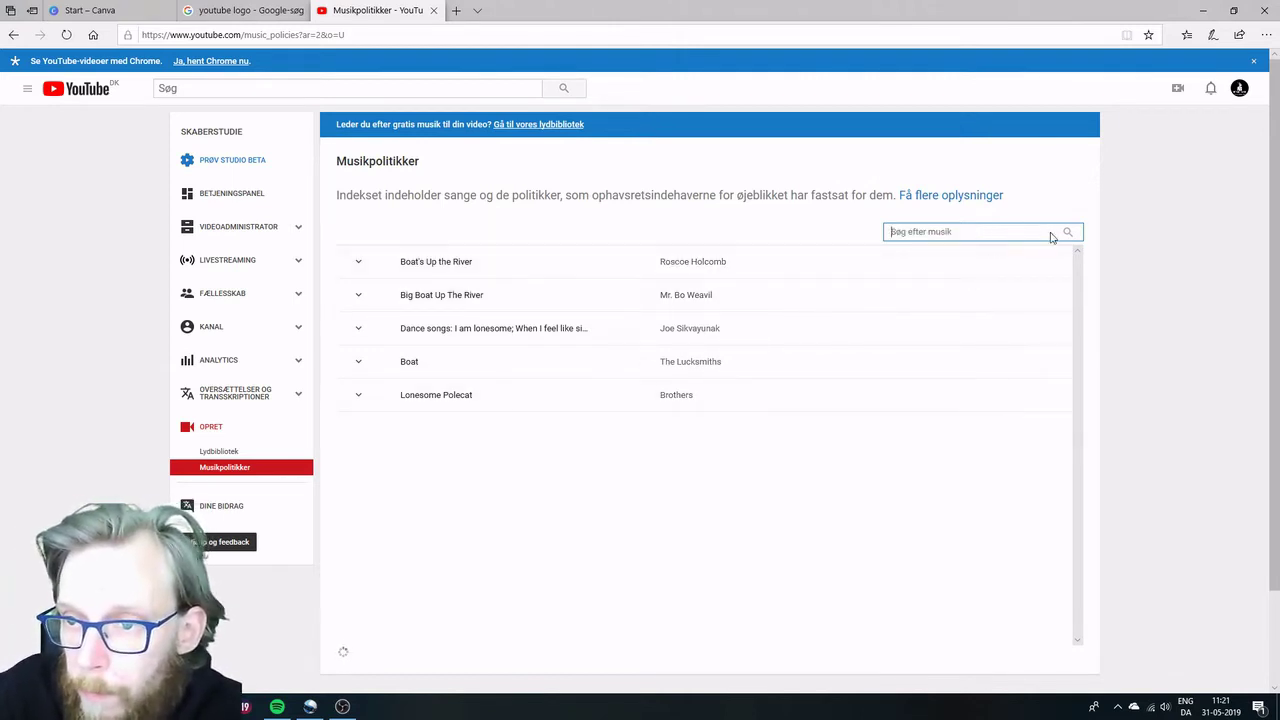
{"action": "left_click", "coordinate": [356, 360]}
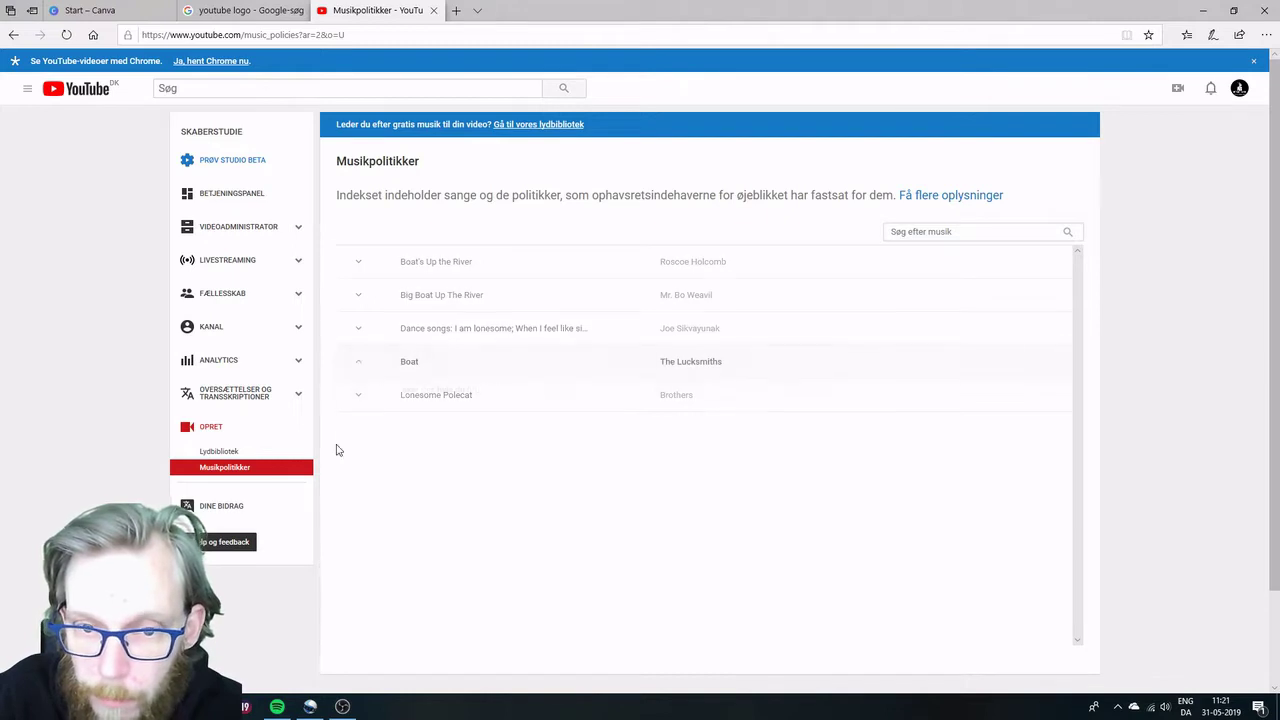
Reopen YouTube's music policies (Musikpolitikker) from the audio library and search them for "crazy".
{"action": "left_click", "coordinate": [13, 34]}
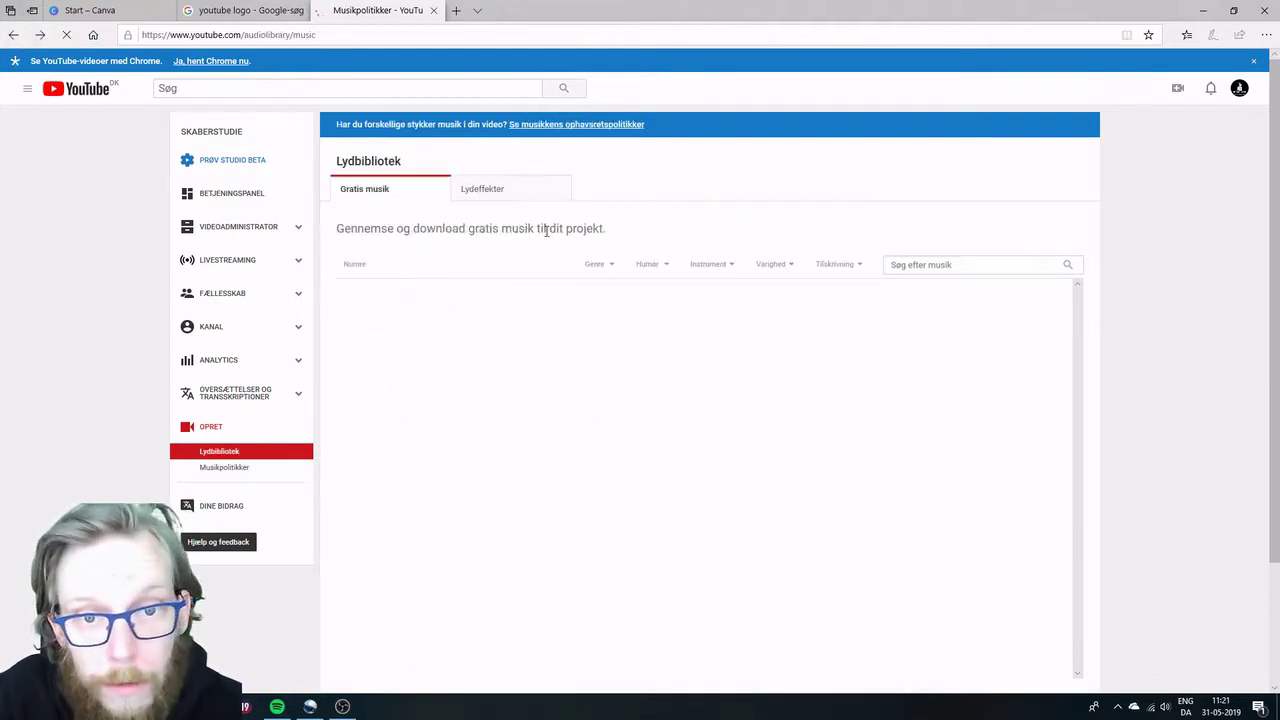
{"action": "left_click", "coordinate": [228, 467]}
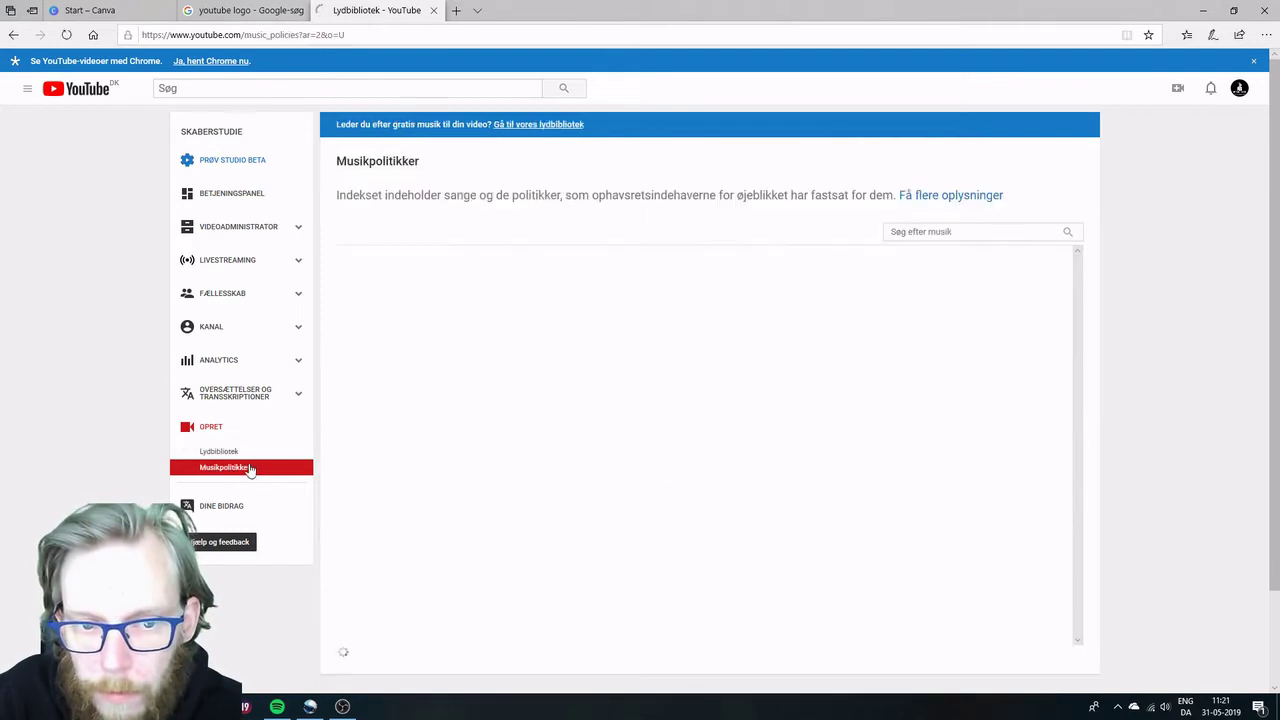
{"action": "left_click", "coordinate": [982, 231]}
{"action": "type", "text": "crazy"}
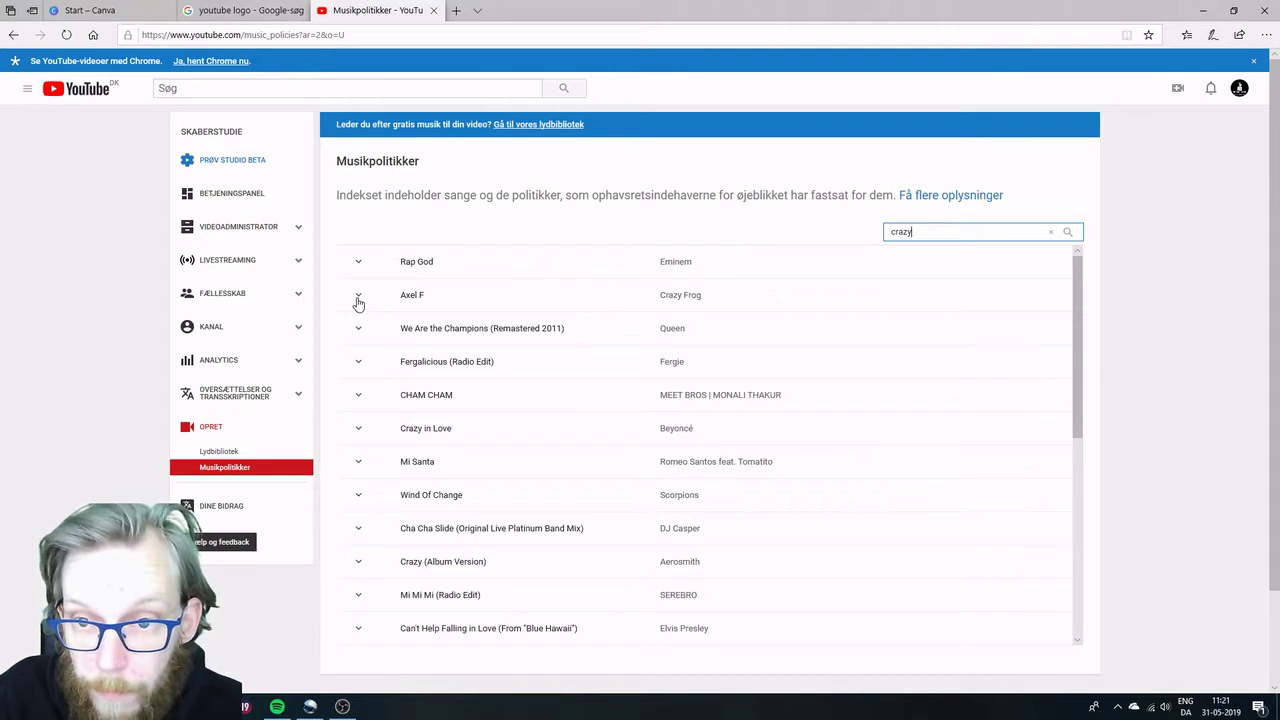
View the usage policies of Axel F and We Are the Champions (Remastered 2011), including the latter's country restrictions.
{"action": "left_click", "coordinate": [361, 299]}
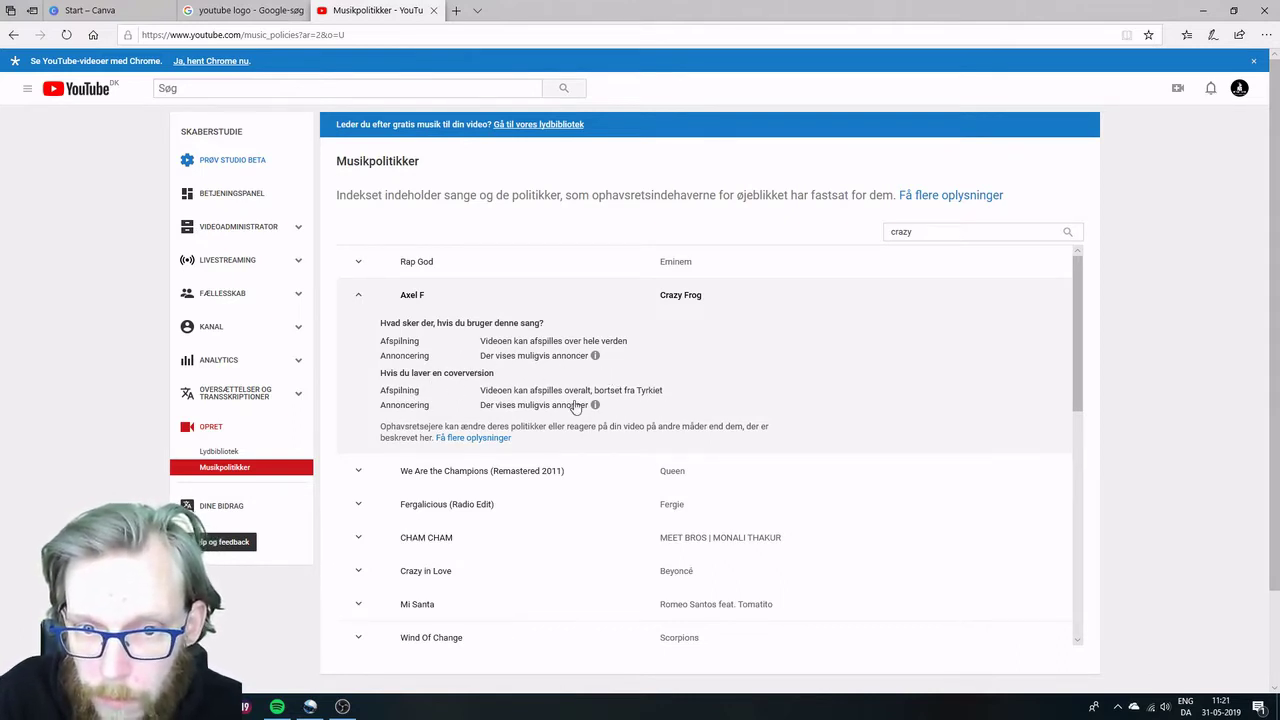
{"action": "left_click", "coordinate": [380, 474]}
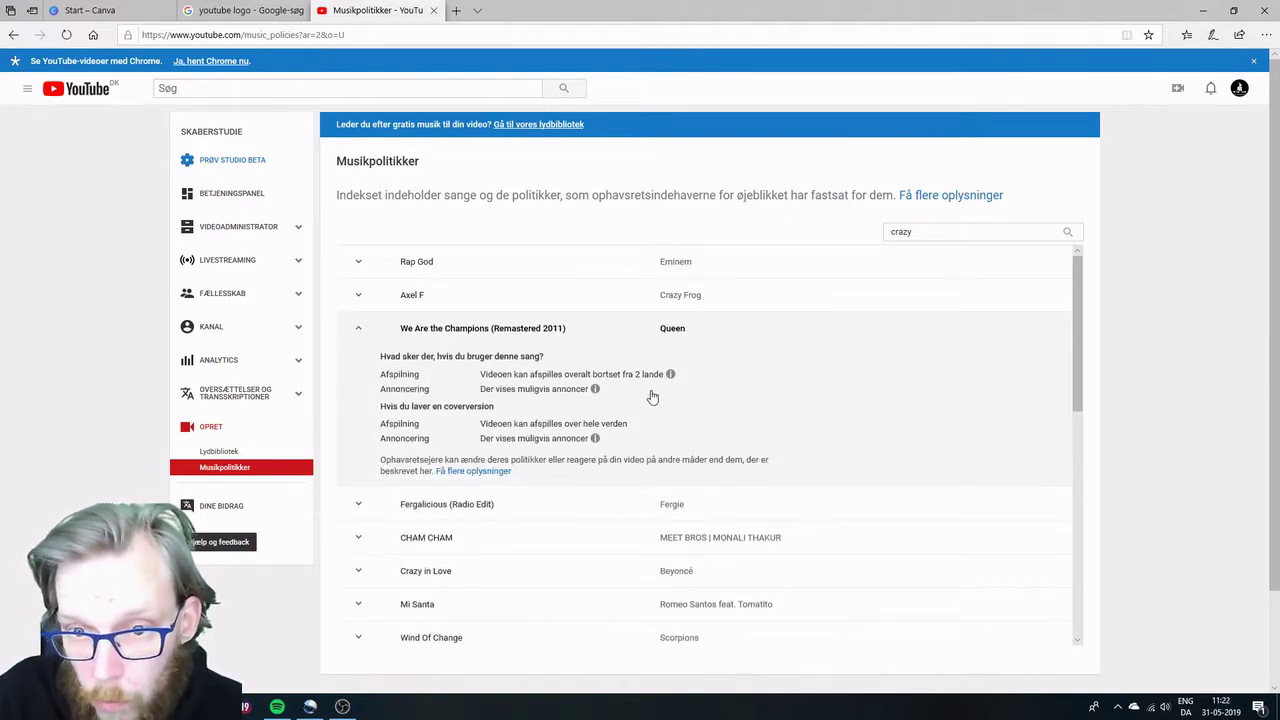
{"action": "mouse_move", "coordinate": [671, 376]}
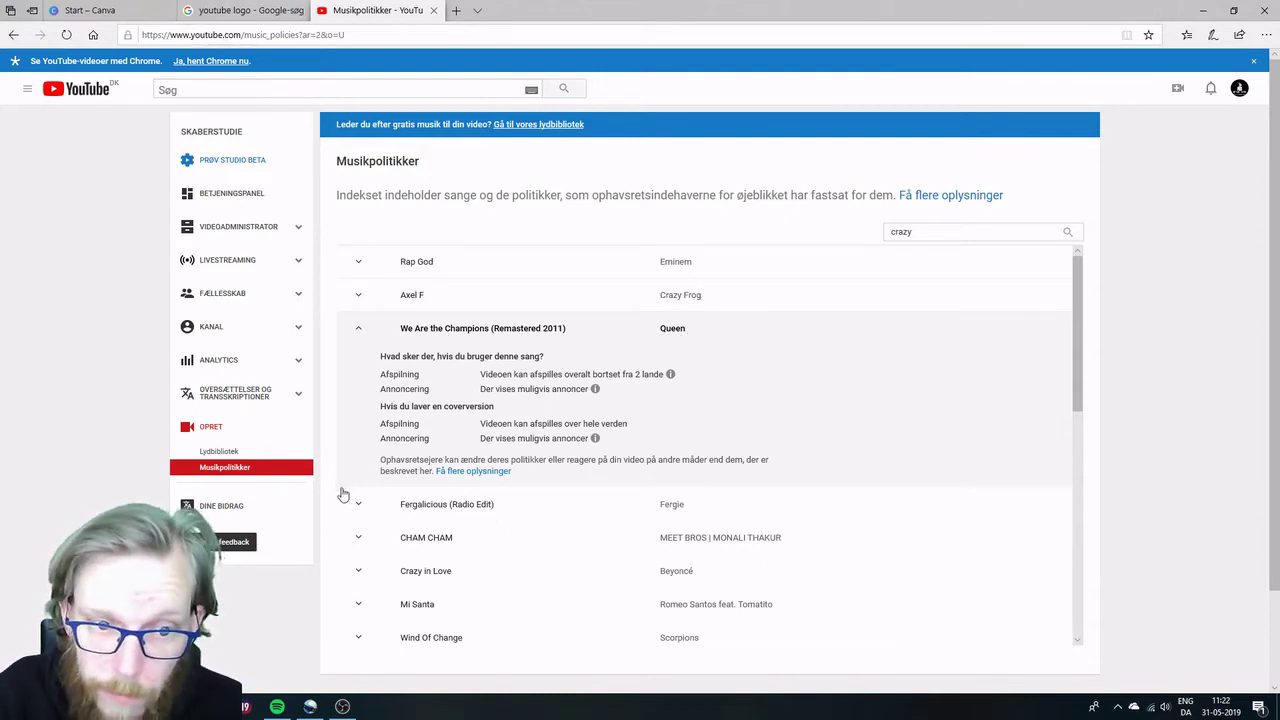
Return to the audio library (Lydbibliotek), play and pause the free track Magenta, and look through the other tracks.
{"action": "left_click", "coordinate": [222, 451]}
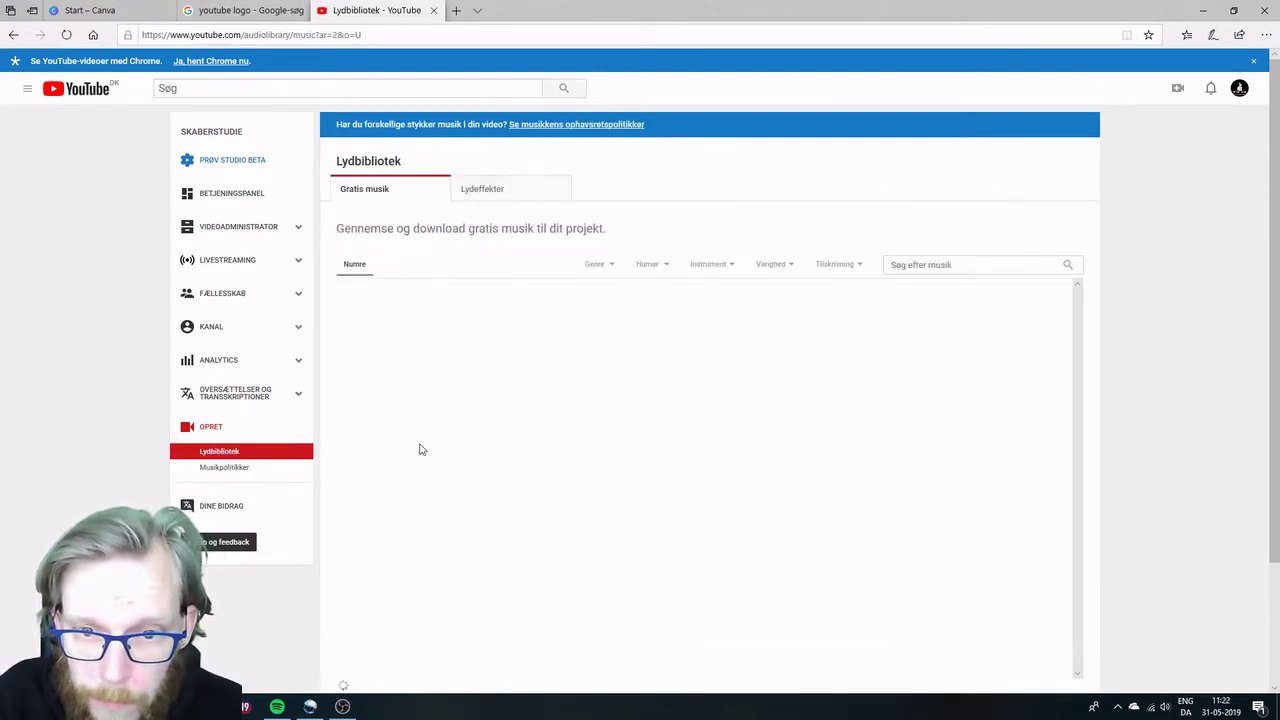
{"action": "scroll", "coordinate": [557, 431], "scroll_direction": "down", "scroll_amount": 5}
{"action": "scroll", "coordinate": [560, 420], "scroll_direction": "down", "scroll_amount": 10}
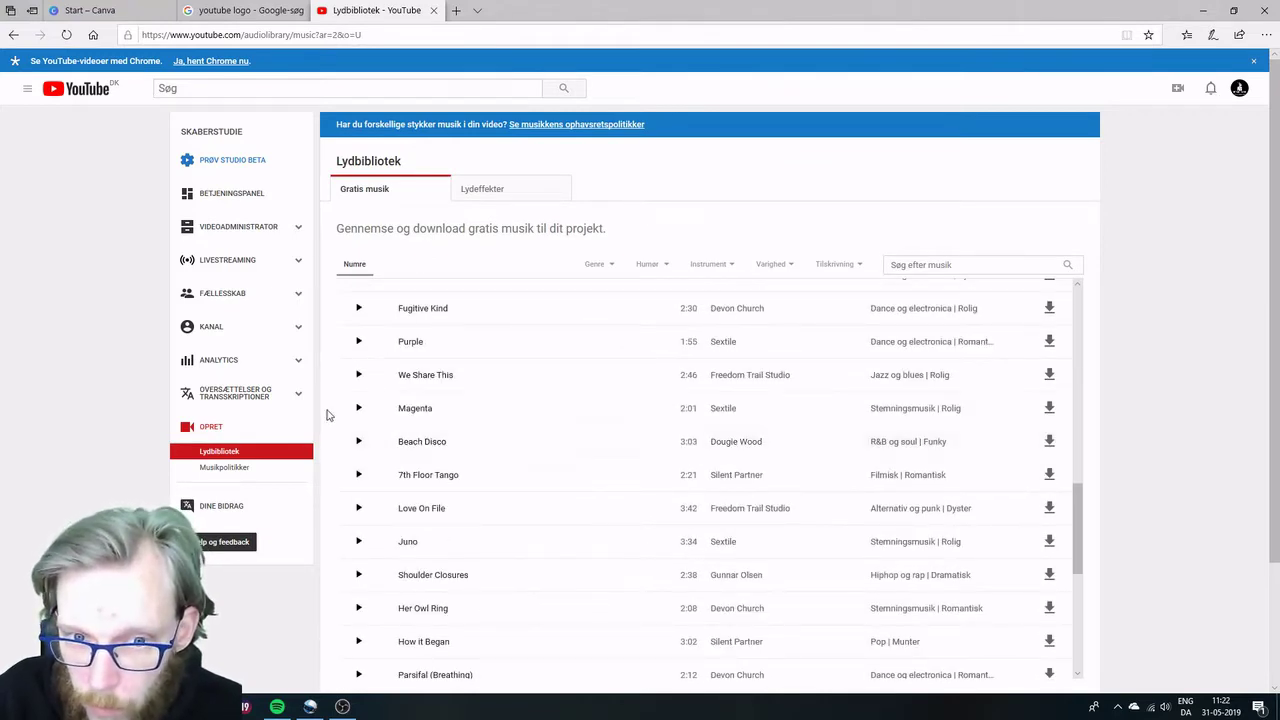
{"action": "left_click", "coordinate": [357, 408]}
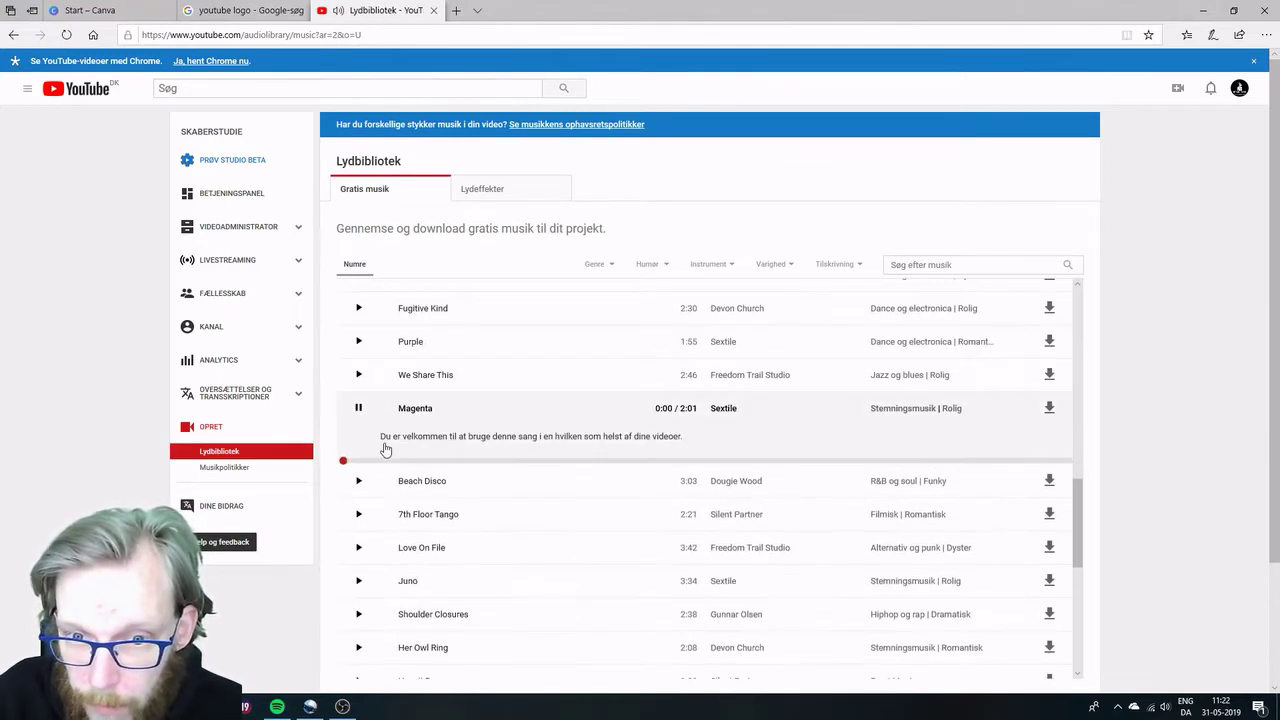
{"action": "left_click", "coordinate": [361, 412]}
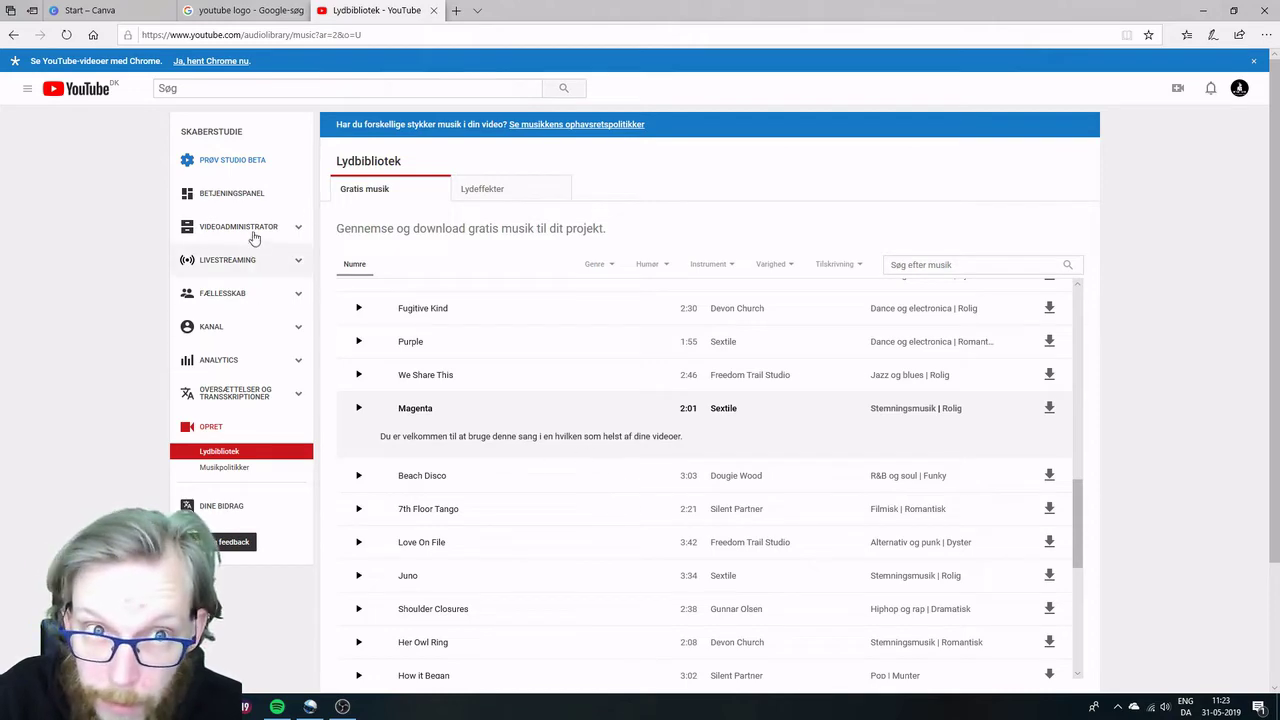
{"action": "scroll", "coordinate": [500, 457], "scroll_direction": "down", "scroll_amount": 3}
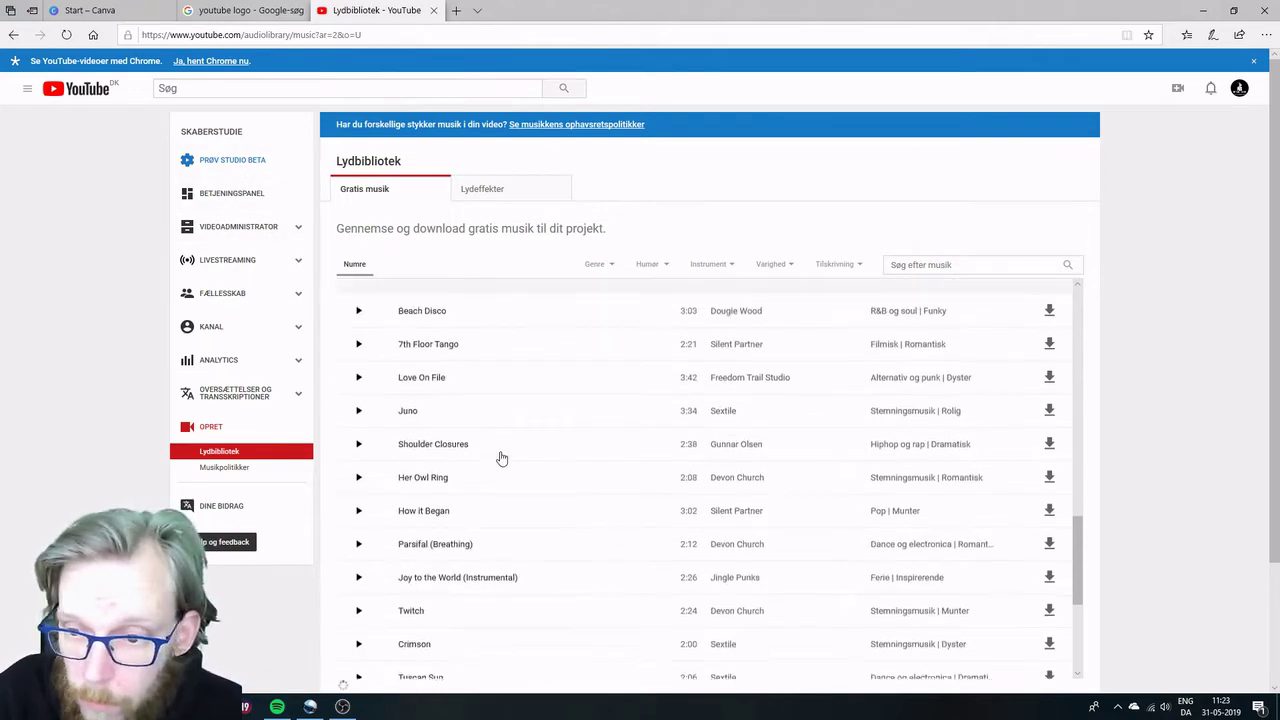
{"action": "scroll", "coordinate": [501, 454], "scroll_direction": "up", "scroll_amount": 2}
{"action": "scroll", "coordinate": [501, 454], "scroll_direction": "up", "scroll_amount": 6}
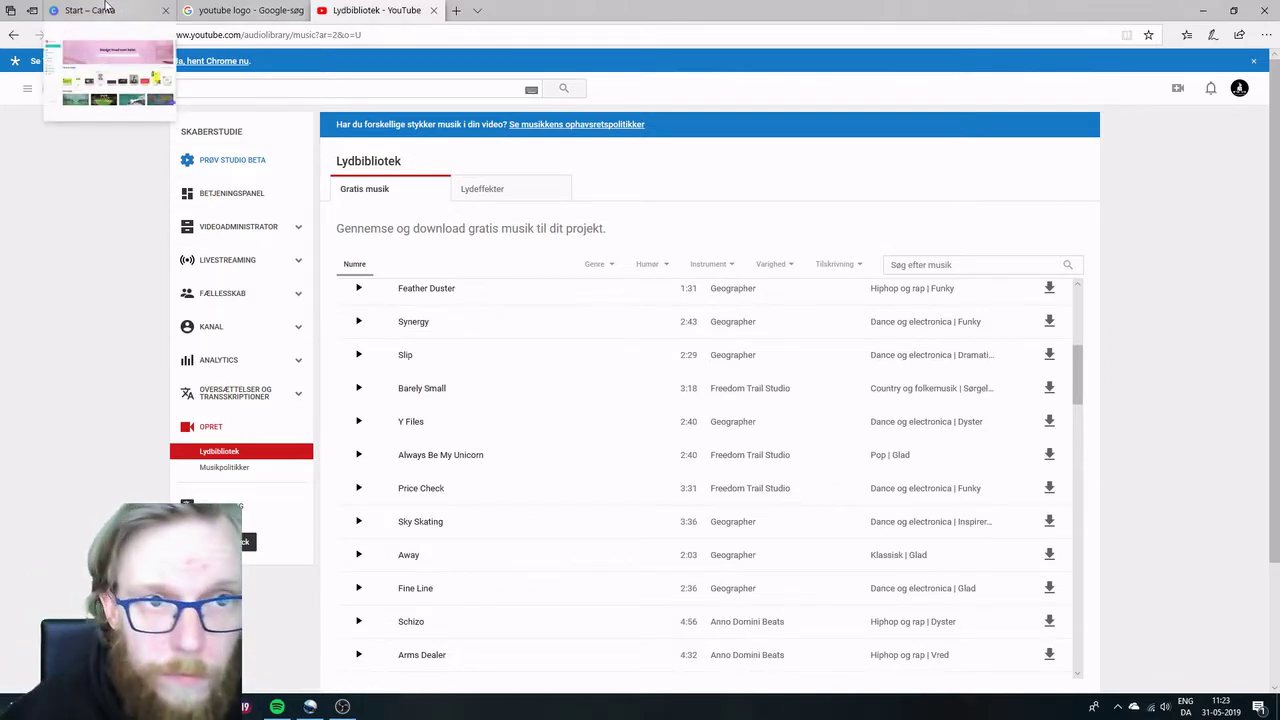
Switch to Canva and look over the existing designs on its home page.
{"action": "left_click", "coordinate": [110, 9]}
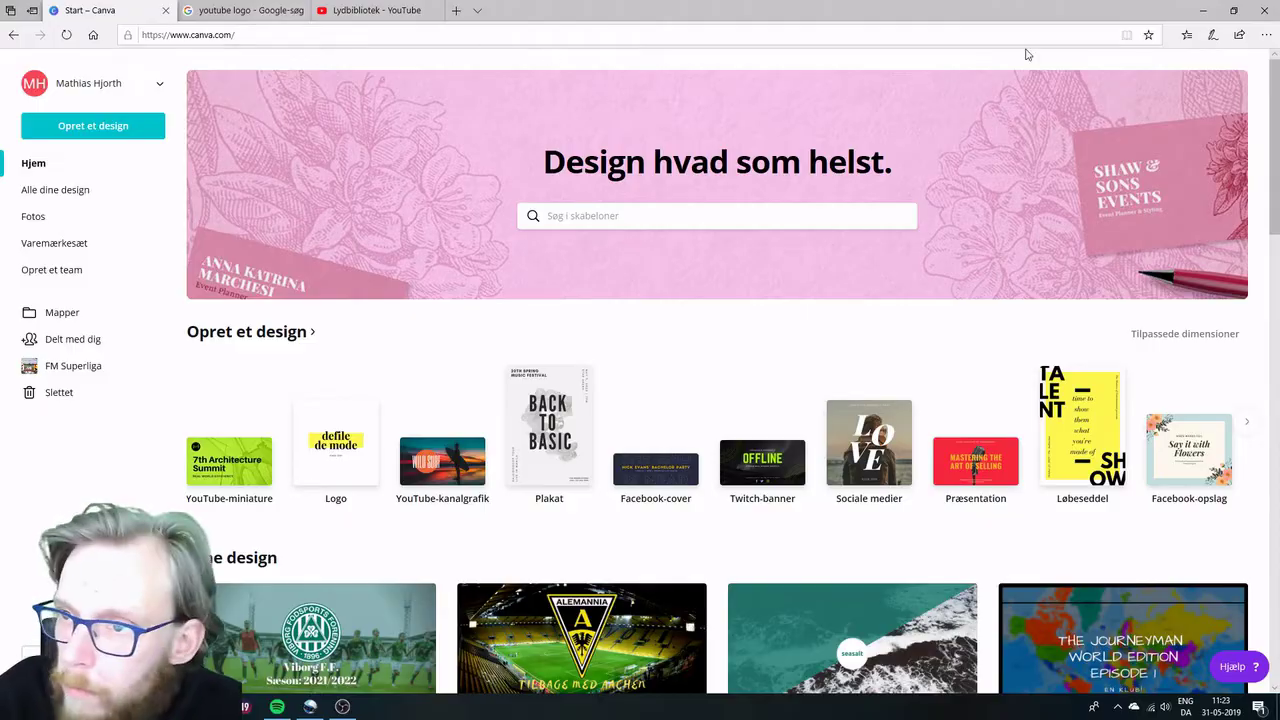
{"action": "scroll", "coordinate": [501, 511], "scroll_direction": "down", "scroll_amount": 7}
{"action": "scroll", "coordinate": [497, 509], "scroll_direction": "up", "scroll_amount": 4}
{"action": "scroll", "coordinate": [497, 509], "scroll_direction": "down", "scroll_amount": 8}
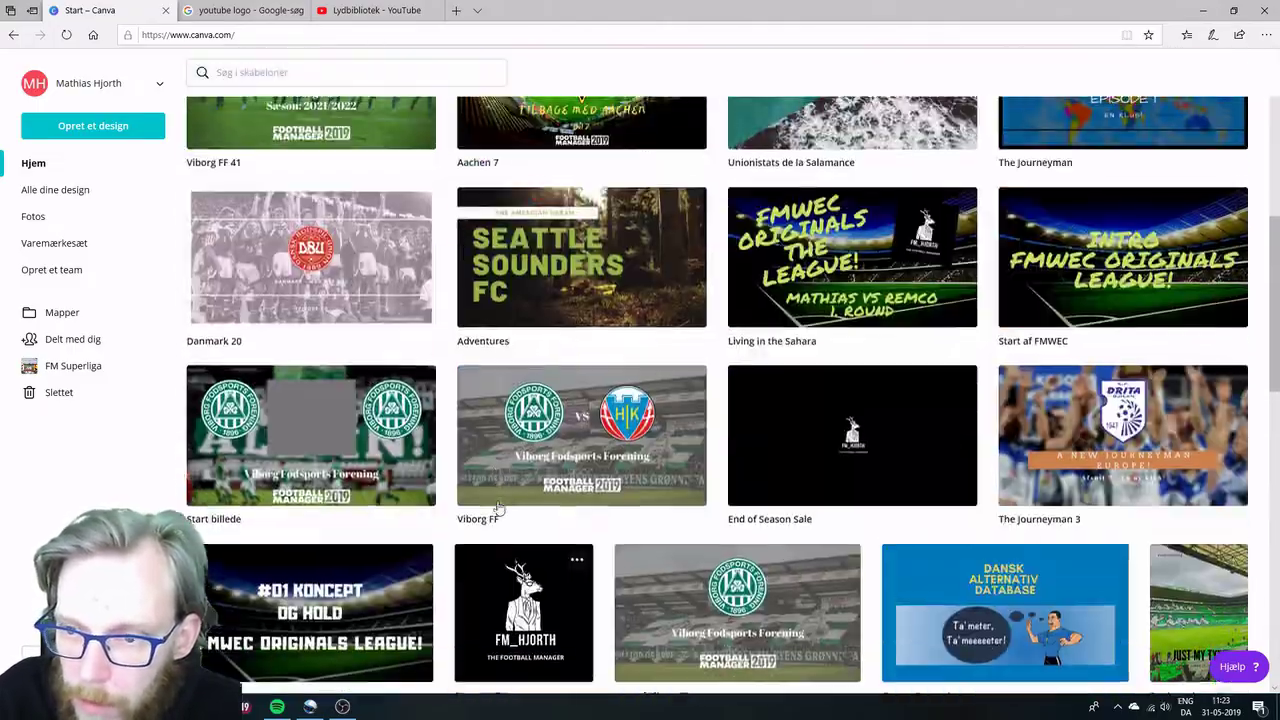
{"action": "scroll", "coordinate": [498, 503], "scroll_direction": "up", "scroll_amount": 3}
{"action": "scroll", "coordinate": [498, 503], "scroll_direction": "up", "scroll_amount": 8}
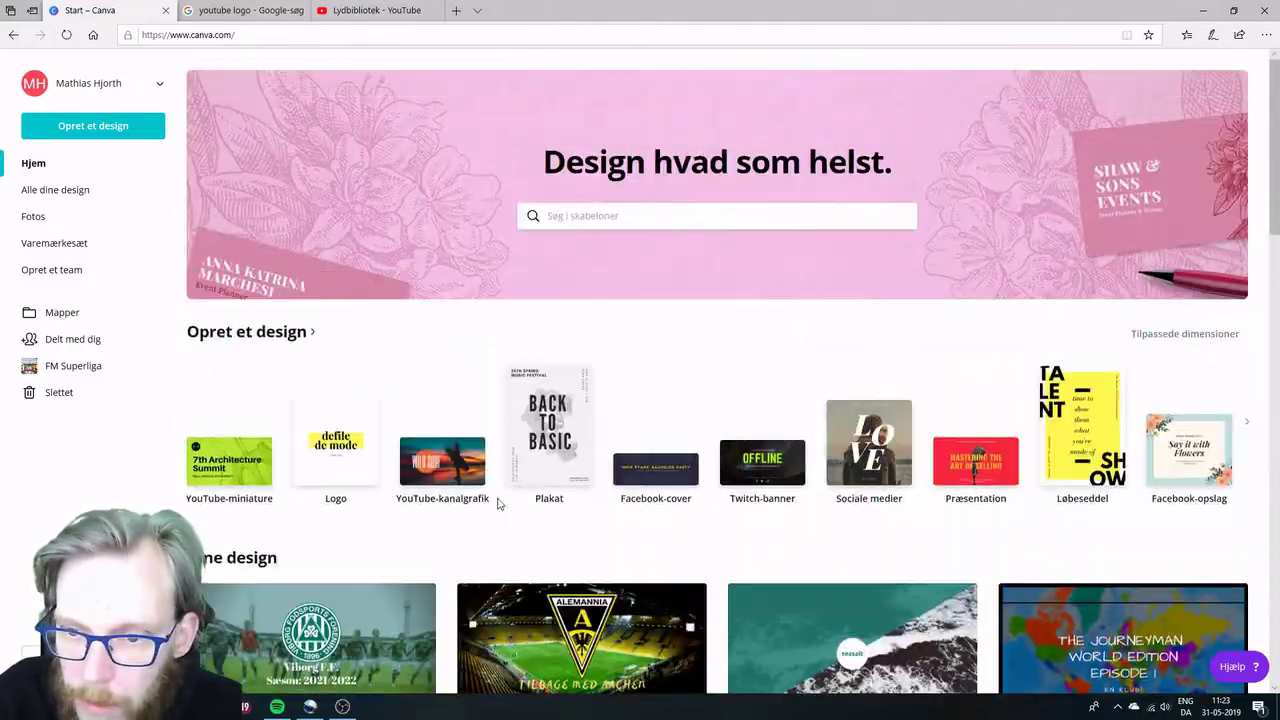
Browse the design types under Opret et design and check the custom dimensions option (Tilpassede dimensioner).
{"action": "left_click", "coordinate": [82, 130]}
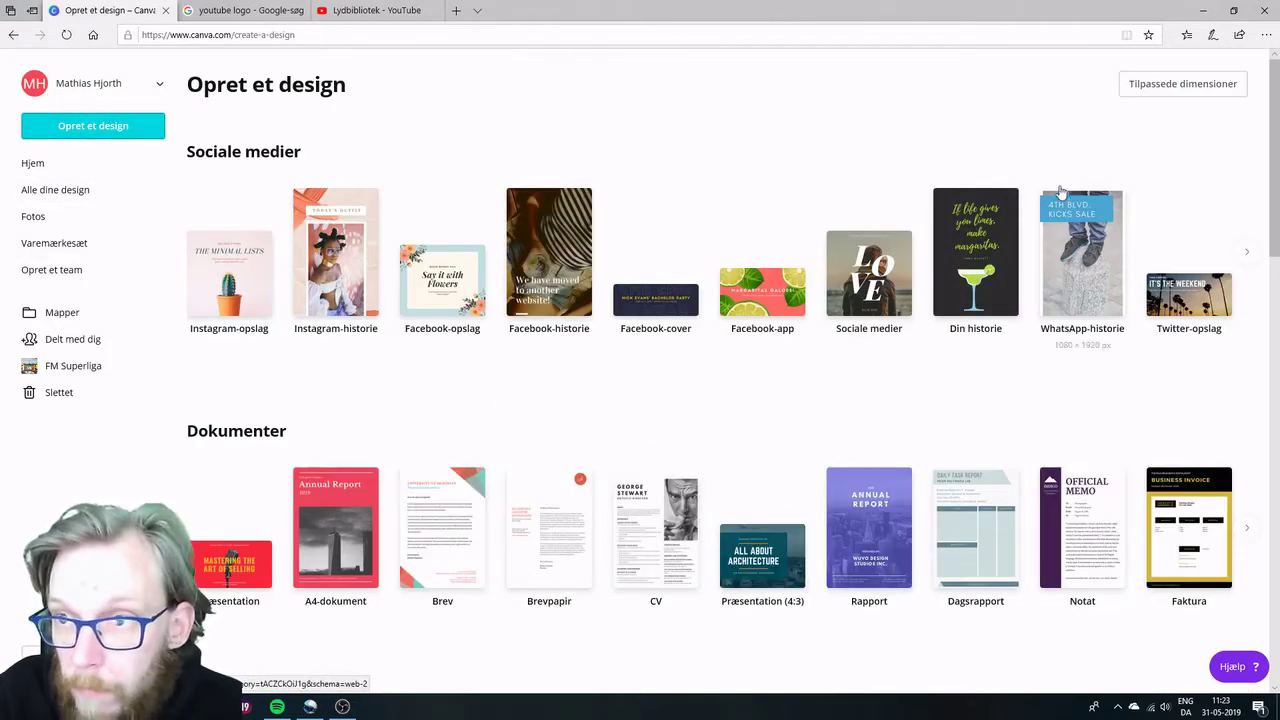
{"action": "scroll", "coordinate": [328, 313], "scroll_direction": "down", "scroll_amount": 6}
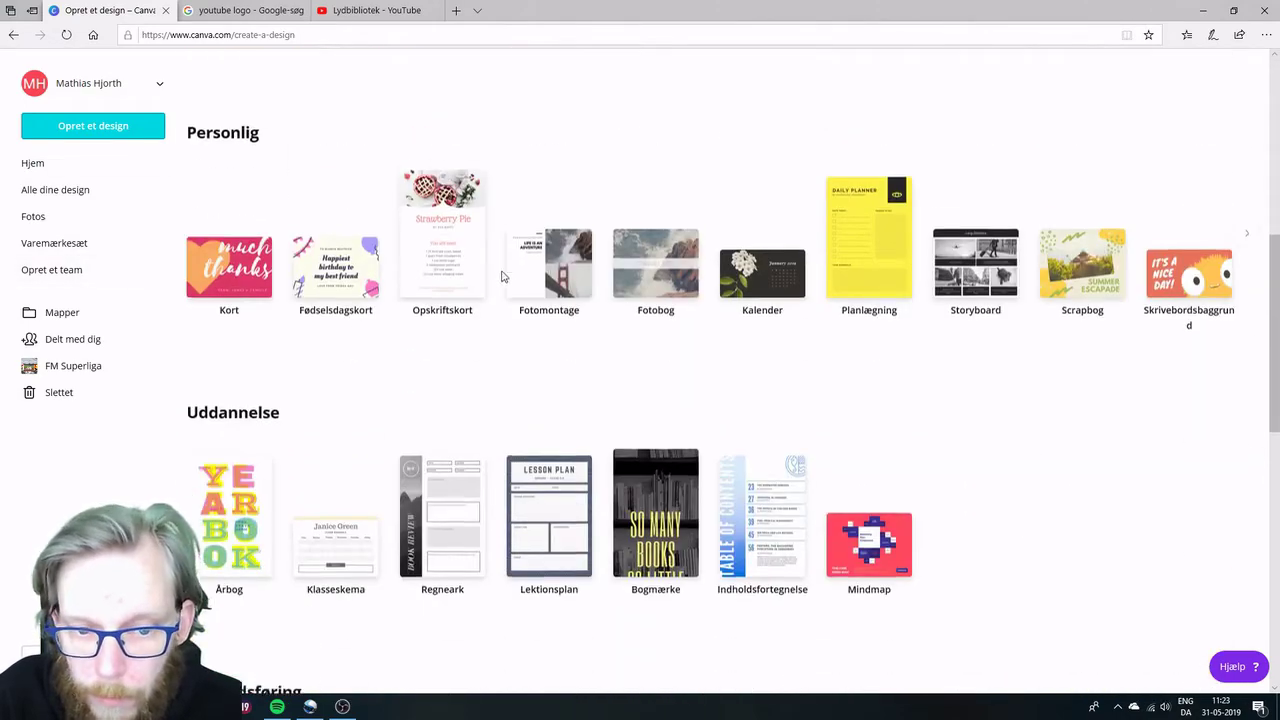
{"action": "scroll", "coordinate": [708, 266], "scroll_direction": "down", "scroll_amount": 3}
{"action": "scroll", "coordinate": [607, 247], "scroll_direction": "down", "scroll_amount": 1}
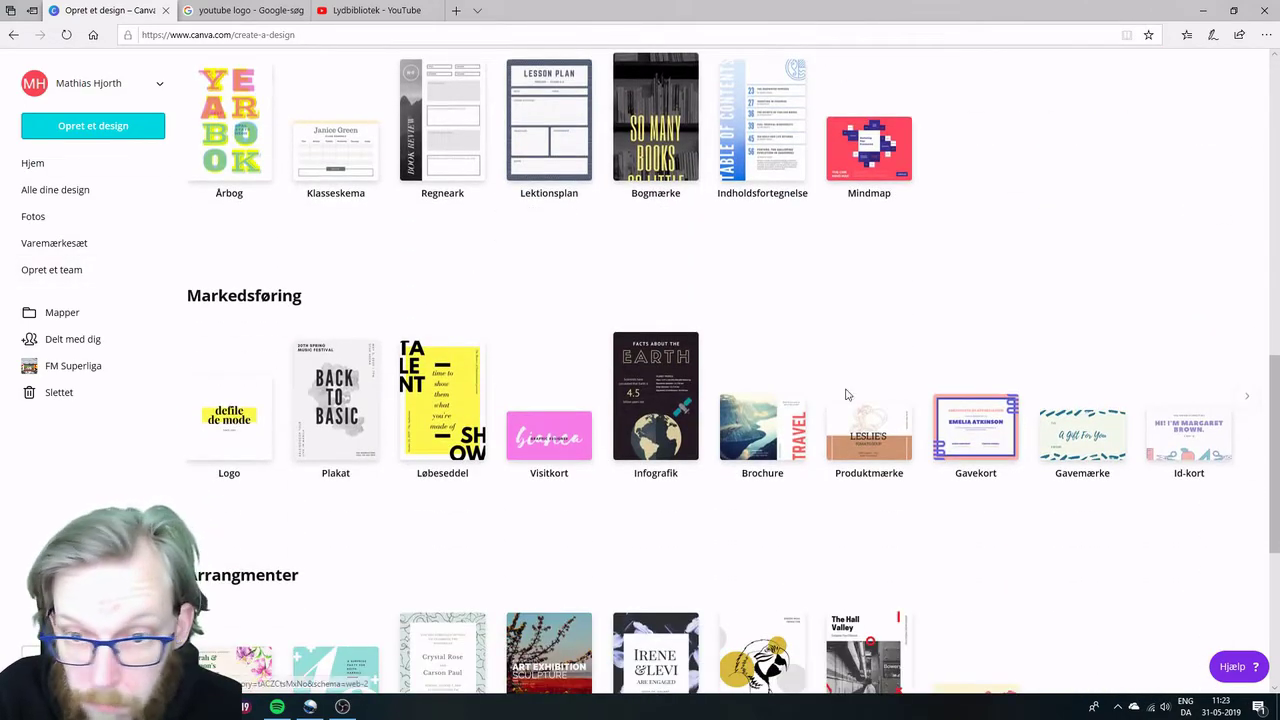
{"action": "scroll", "coordinate": [600, 354], "scroll_direction": "down", "scroll_amount": 3}
{"action": "scroll", "coordinate": [600, 354], "scroll_direction": "down", "scroll_amount": 1}
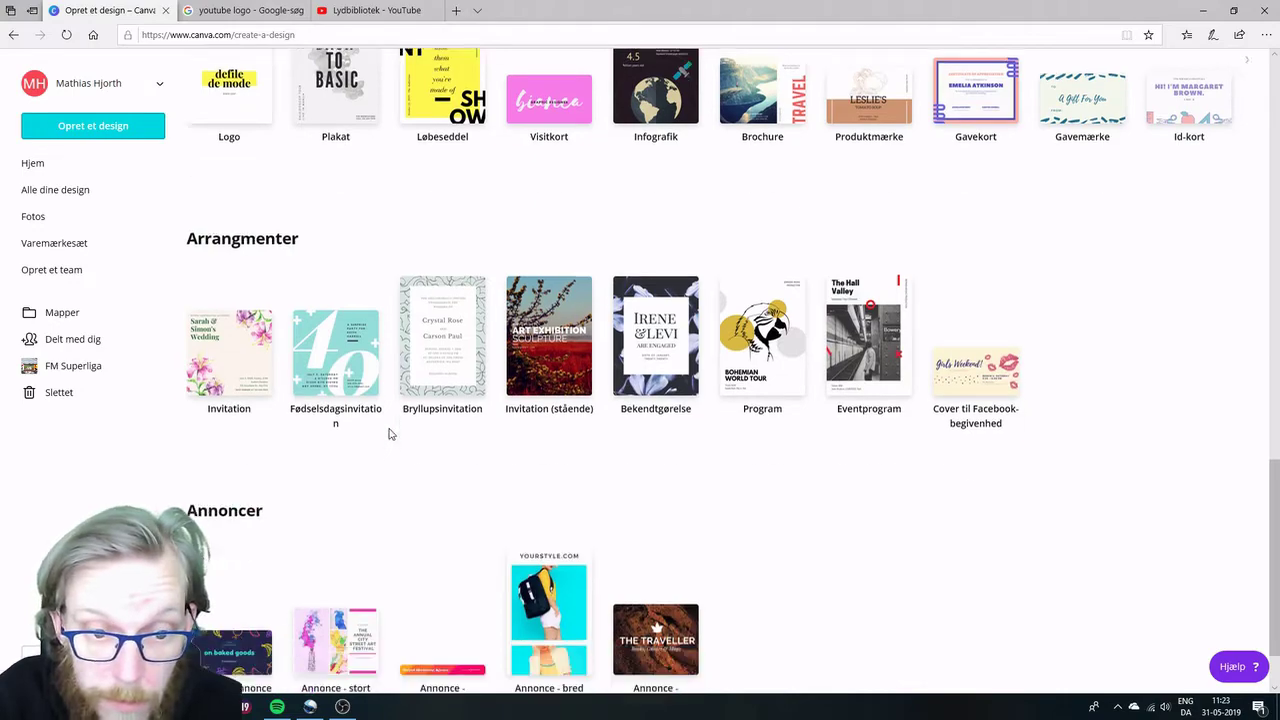
{"action": "scroll", "coordinate": [389, 431], "scroll_direction": "down", "scroll_amount": 1}
{"action": "scroll", "coordinate": [485, 463], "scroll_direction": "up", "scroll_amount": 12}
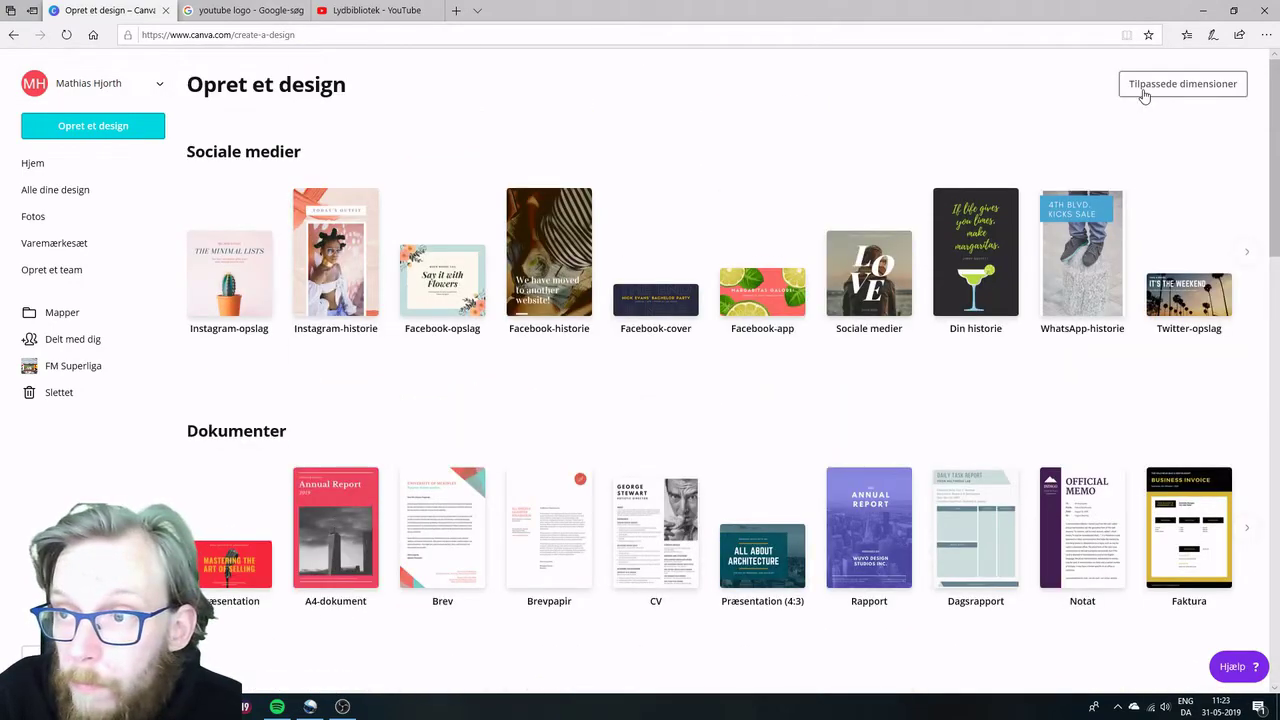
{"action": "left_click", "coordinate": [1143, 91]}
{"action": "left_click", "coordinate": [383, 112]}
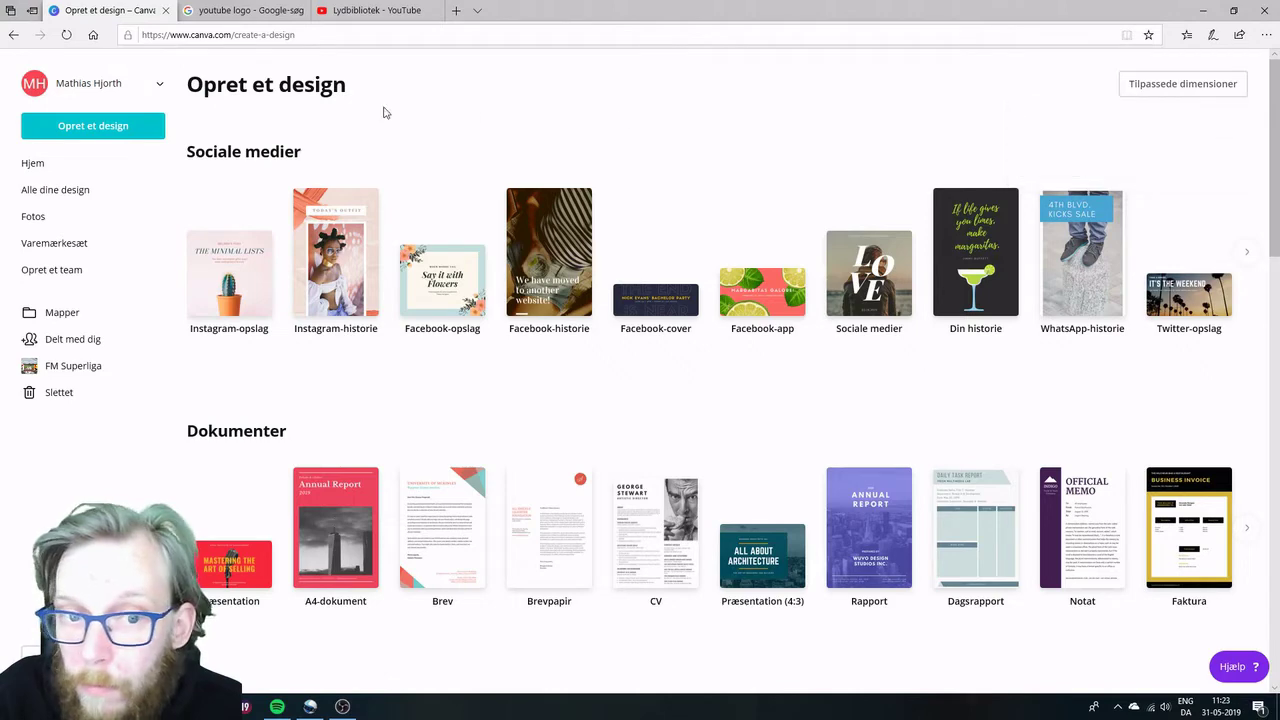
Return to the Canva home page, search for "yout" and create a blank YouTube-miniature design of 1280 × 720 px.
{"action": "left_click", "coordinate": [46, 162]}
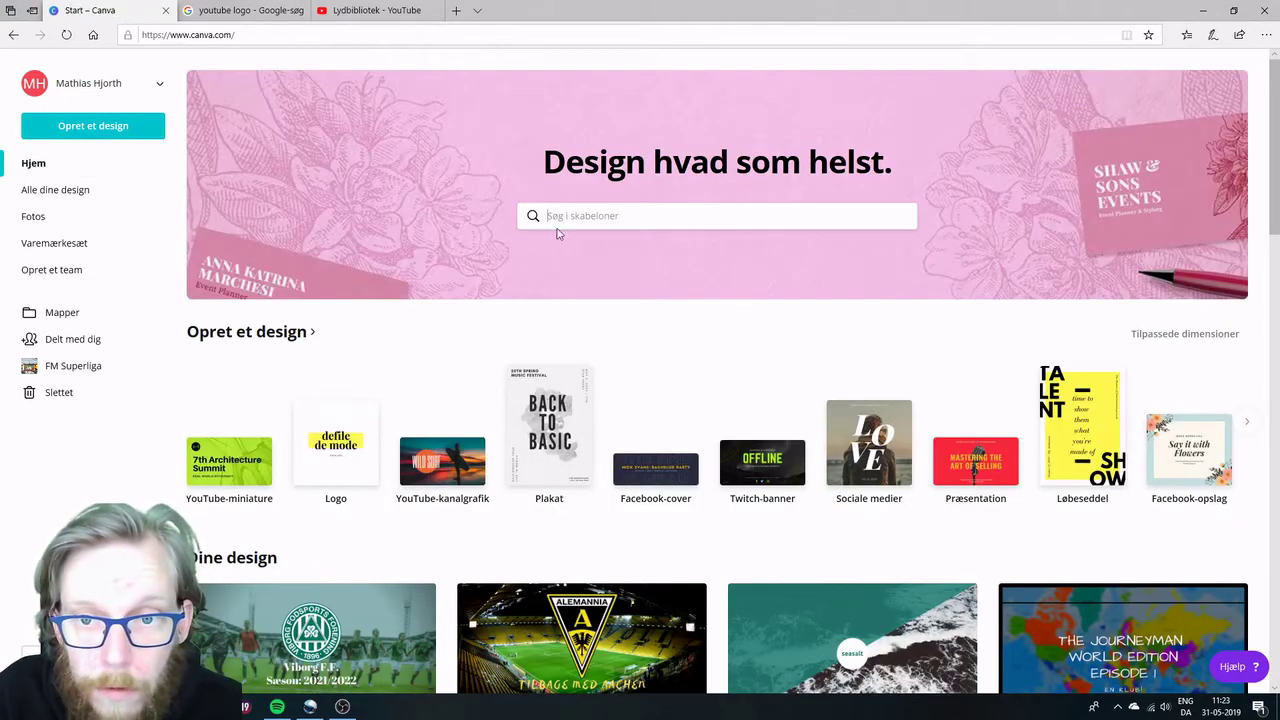
{"action": "left_click", "coordinate": [572, 218]}
{"action": "type", "text": "yout"}
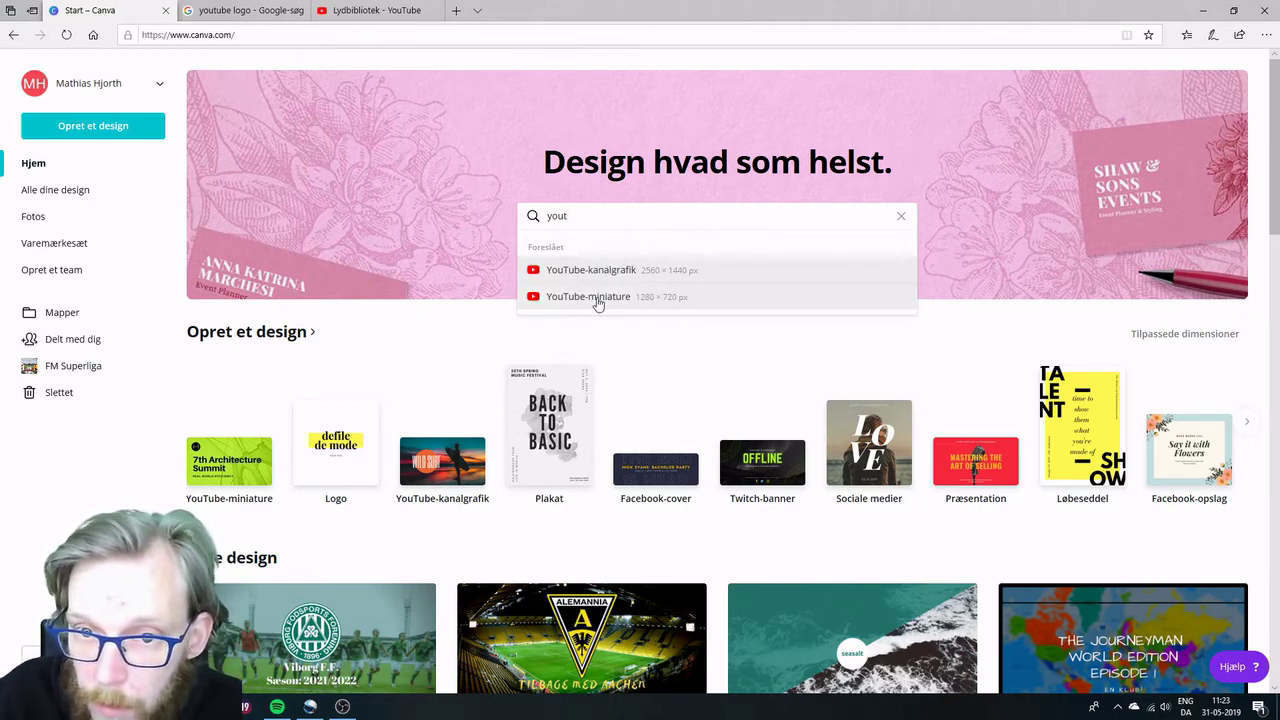
{"action": "left_click", "coordinate": [598, 297]}
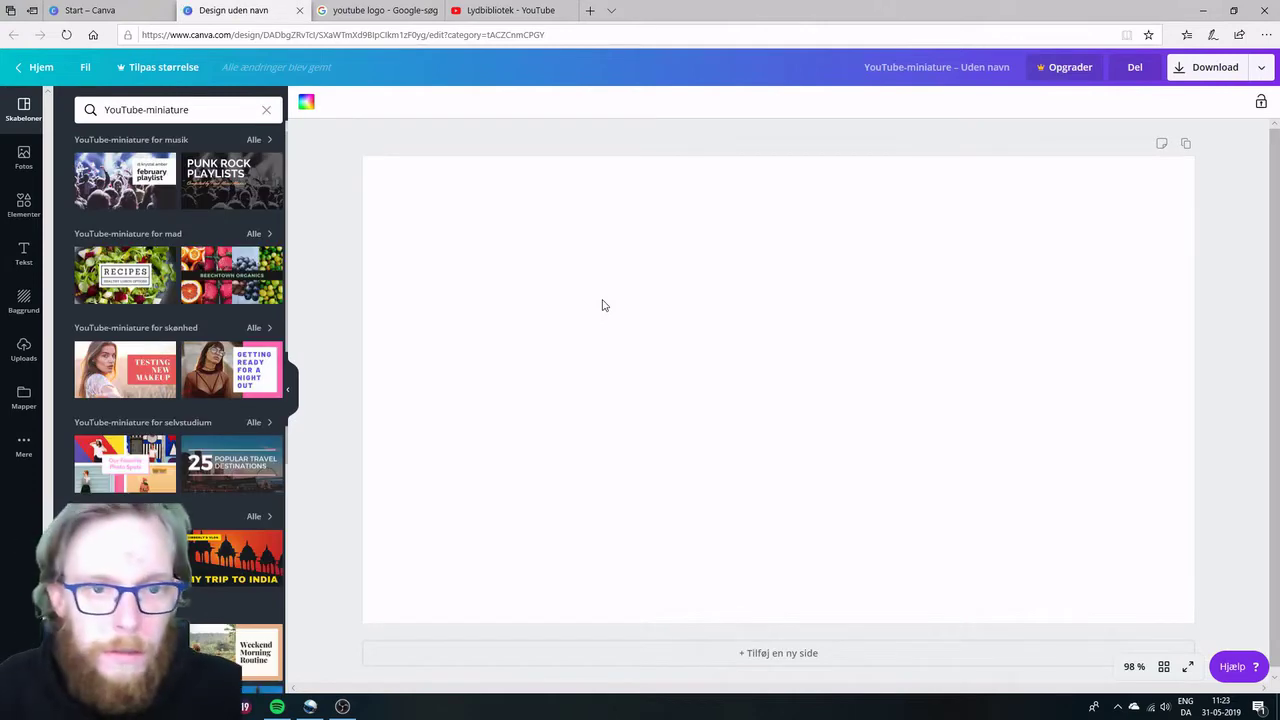
Browse the YouTube-miniature templates for a suitable thumbnail layout.
{"action": "scroll", "coordinate": [200, 285], "scroll_direction": "down", "scroll_amount": 10}
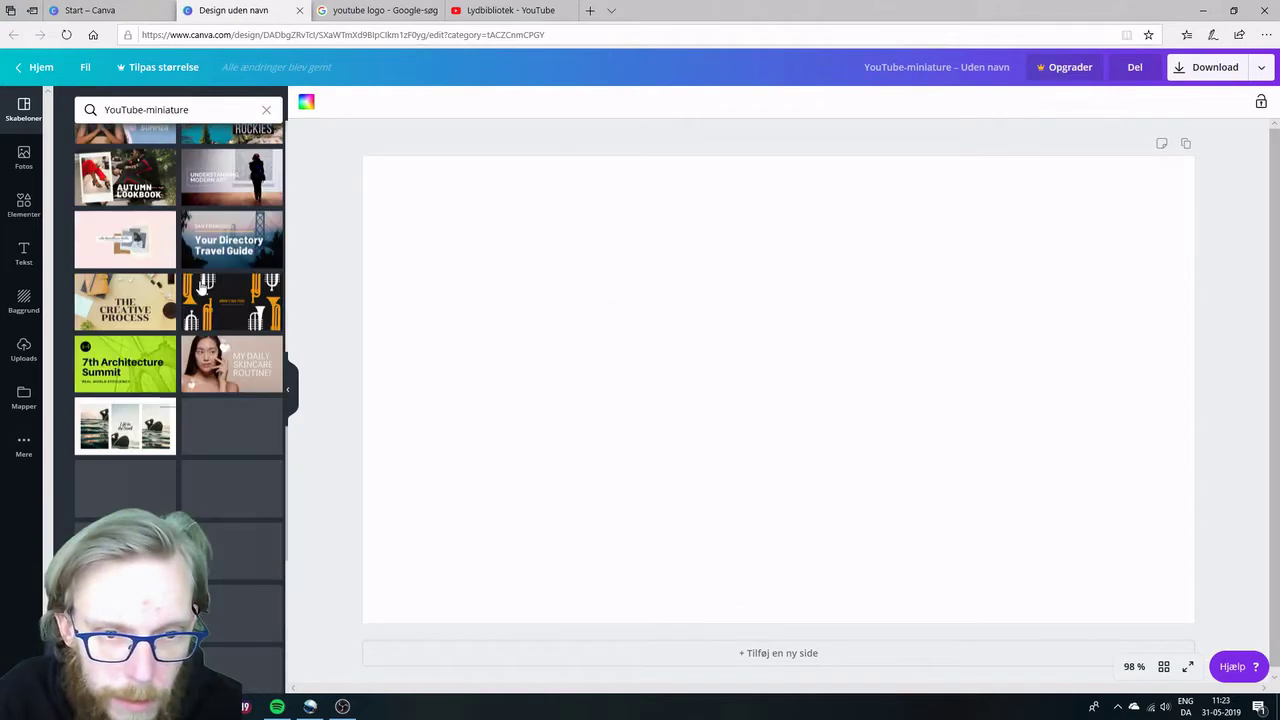
{"action": "scroll", "coordinate": [200, 290], "scroll_direction": "down", "scroll_amount": 2}
{"action": "scroll", "coordinate": [160, 400], "scroll_direction": "up", "scroll_amount": 1}
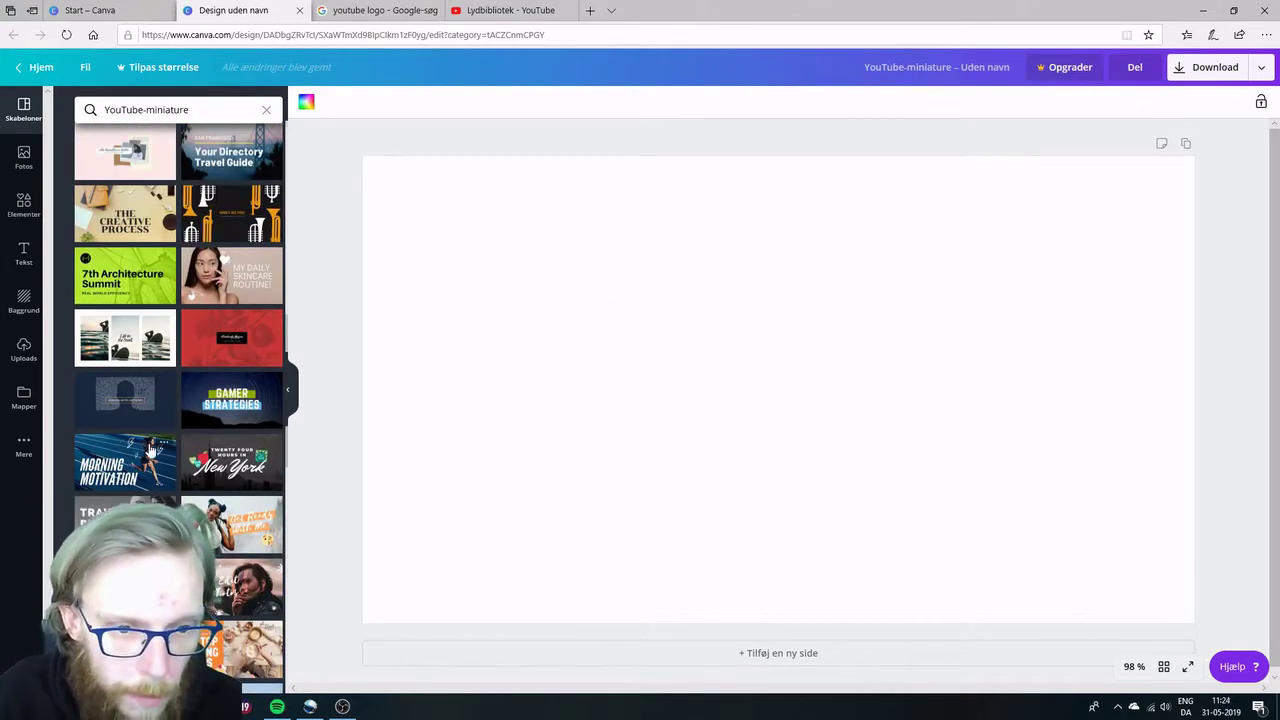
{"action": "scroll", "coordinate": [150, 451], "scroll_direction": "down", "scroll_amount": 5}
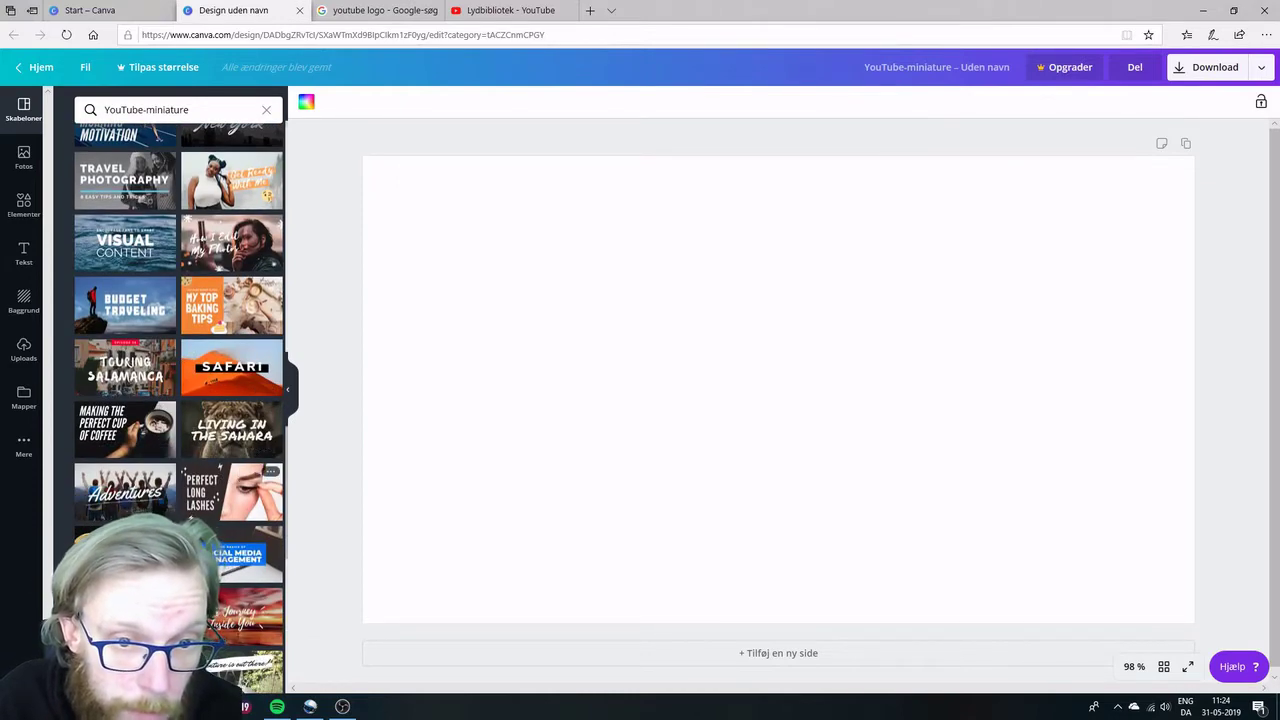
{"action": "scroll", "coordinate": [220, 521], "scroll_direction": "down", "scroll_amount": 4}
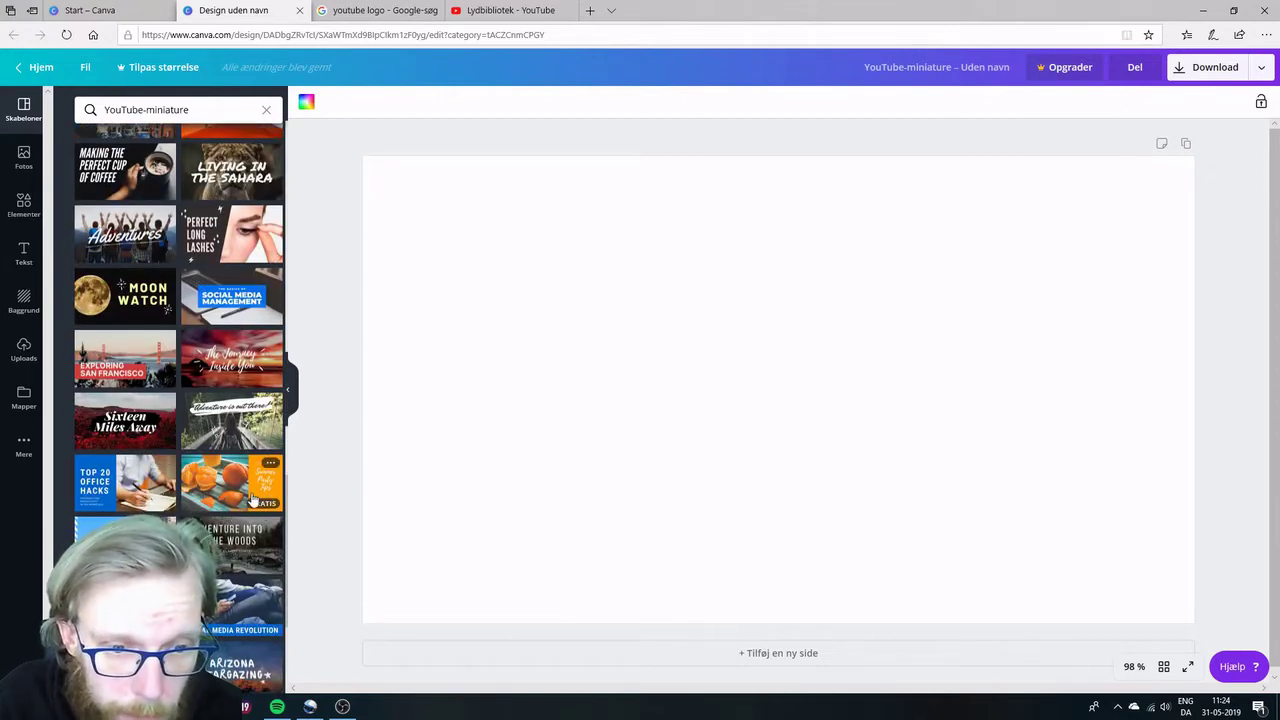
{"action": "scroll", "coordinate": [253, 500], "scroll_direction": "down", "scroll_amount": 3}
{"action": "scroll", "coordinate": [155, 443], "scroll_direction": "down", "scroll_amount": 5}
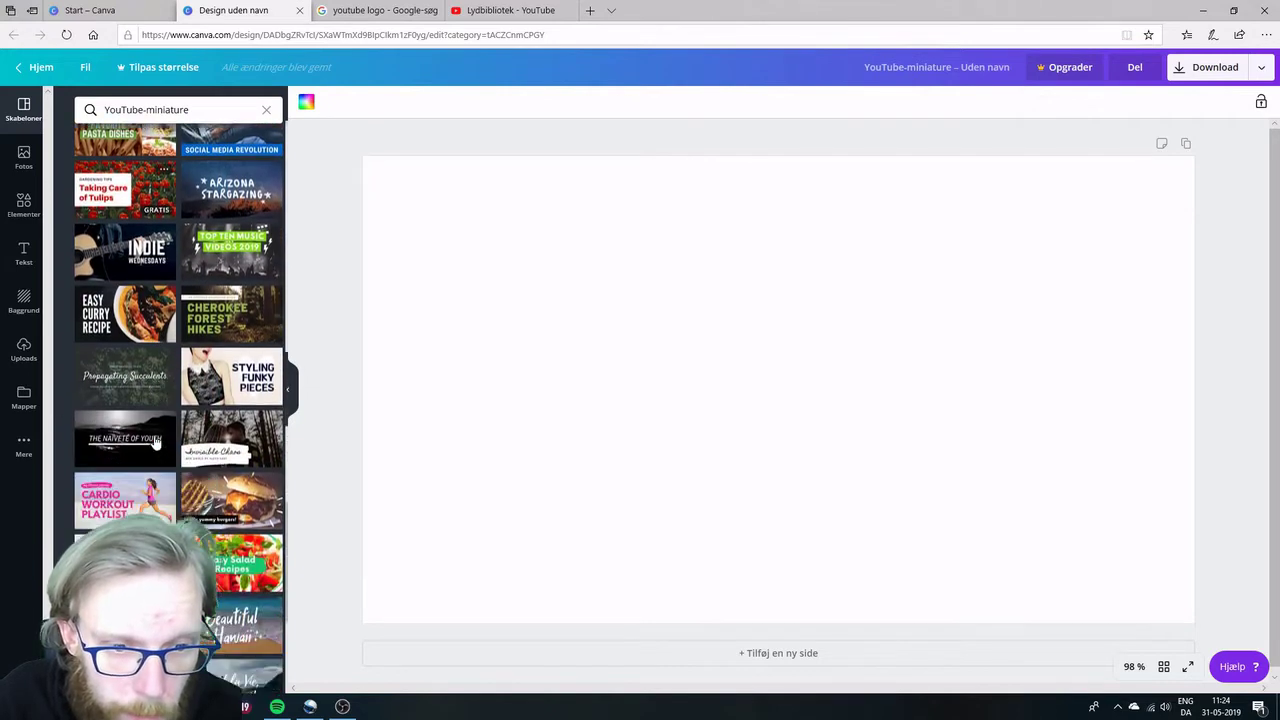
{"action": "scroll", "coordinate": [155, 443], "scroll_direction": "down", "scroll_amount": 5}
{"action": "scroll", "coordinate": [162, 510], "scroll_direction": "down", "scroll_amount": 3}
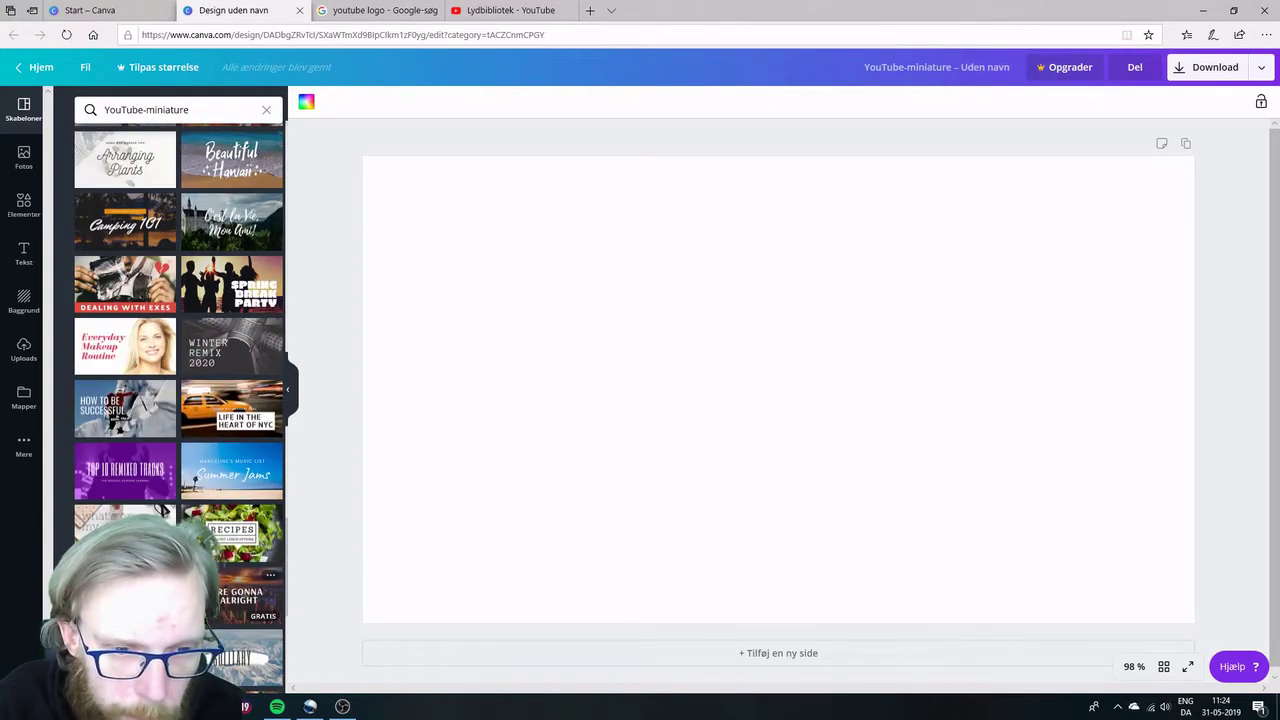
{"action": "scroll", "coordinate": [125, 430], "scroll_direction": "down", "scroll_amount": 3}
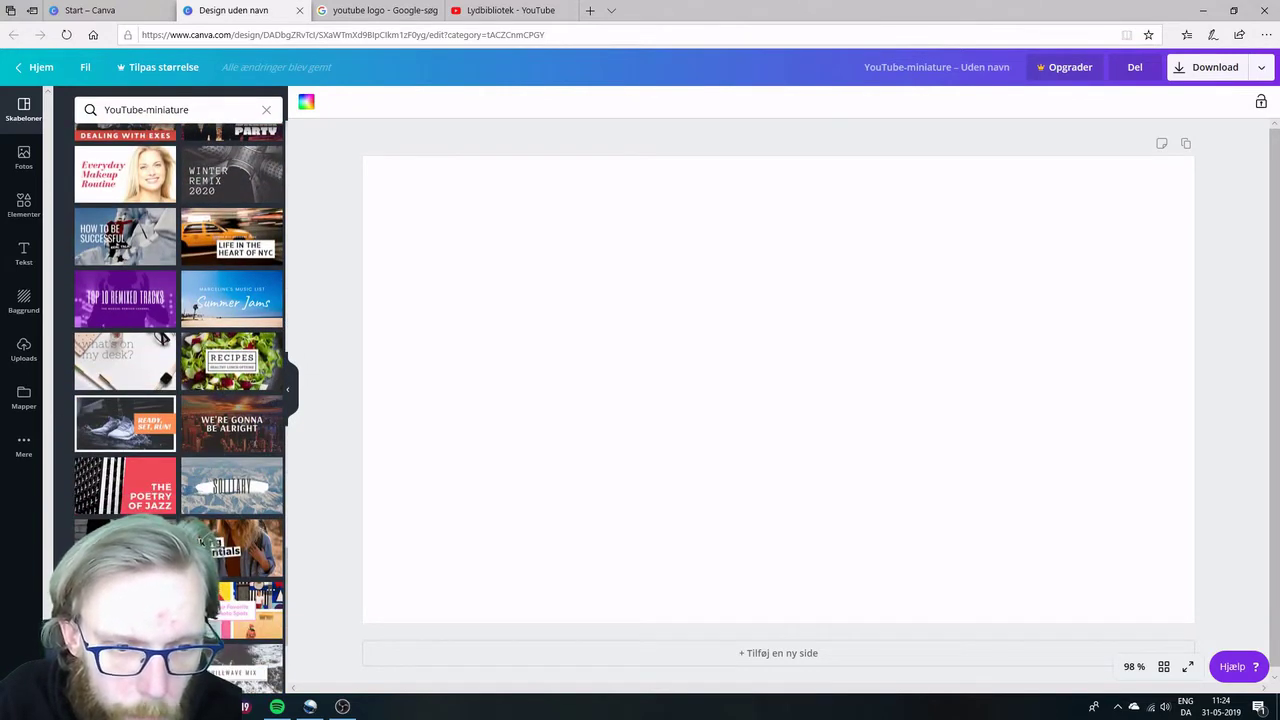
Find the "smooth jazz tunes" saxophone template among the YouTube-miniature templates and apply it to the blank design.
{"action": "scroll", "coordinate": [125, 400], "scroll_direction": "down", "scroll_amount": 4}
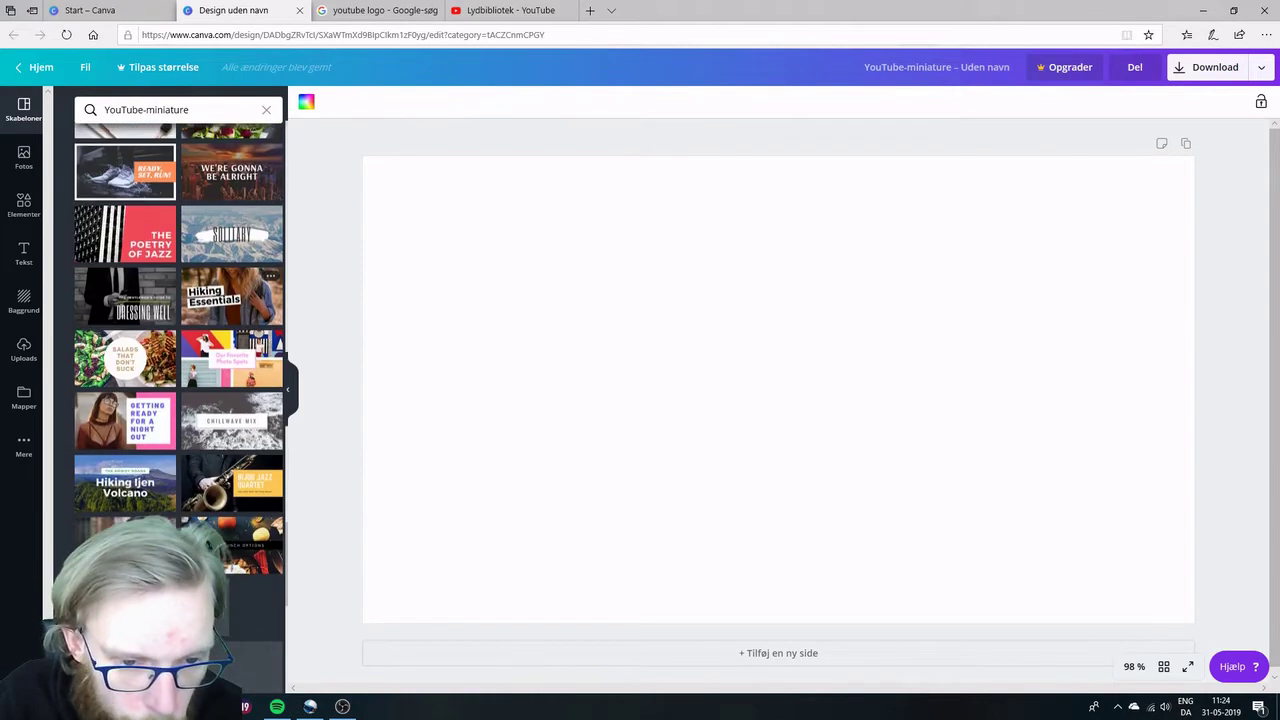
{"action": "scroll", "coordinate": [180, 400], "scroll_direction": "down", "scroll_amount": 2}
{"action": "scroll", "coordinate": [180, 400], "scroll_direction": "down", "scroll_amount": 2}
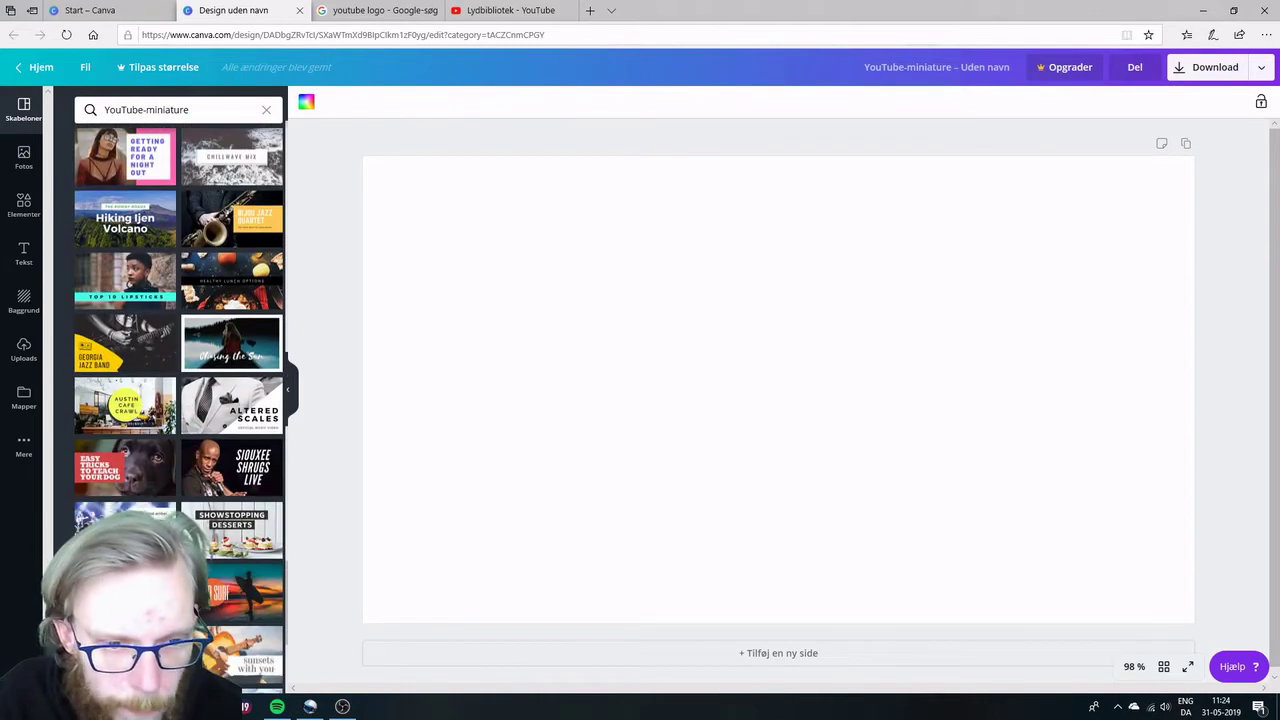
{"action": "scroll", "coordinate": [228, 578], "scroll_direction": "down", "scroll_amount": 6}
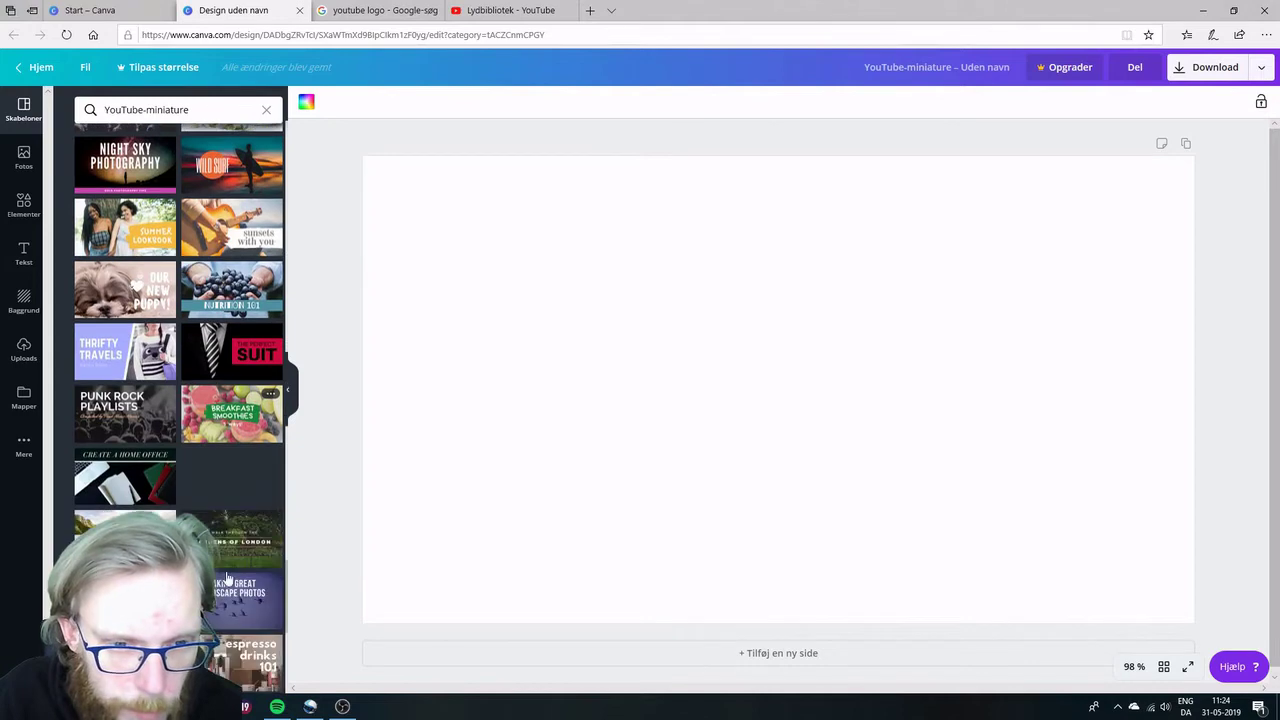
{"action": "scroll", "coordinate": [228, 578], "scroll_direction": "down", "scroll_amount": 5}
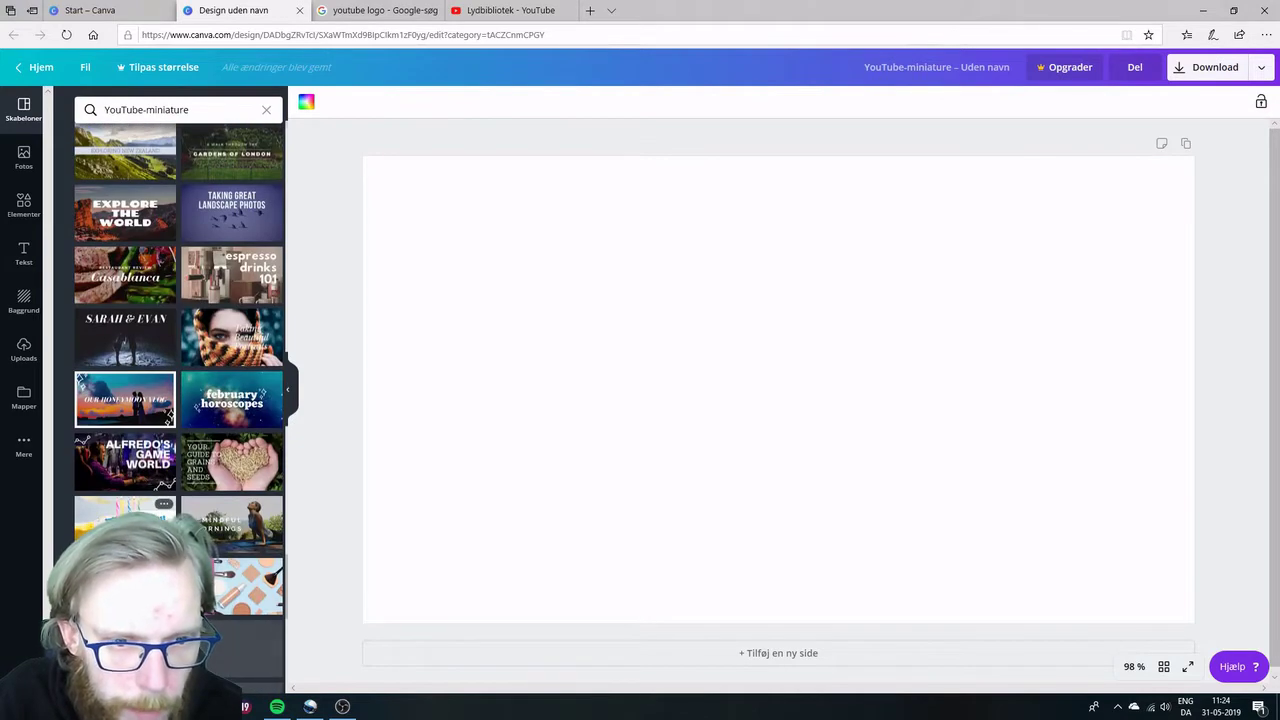
{"action": "scroll", "coordinate": [140, 420], "scroll_direction": "down", "scroll_amount": 4}
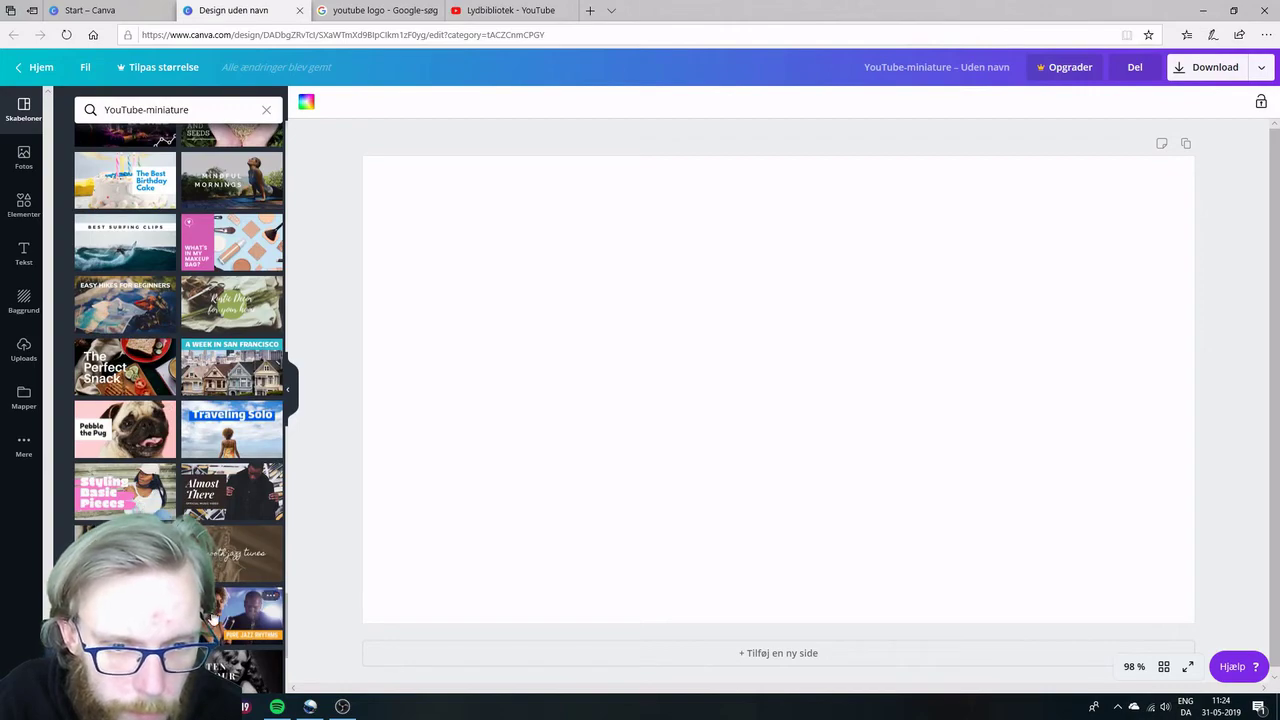
{"action": "scroll", "coordinate": [226, 570], "scroll_direction": "down", "scroll_amount": 5}
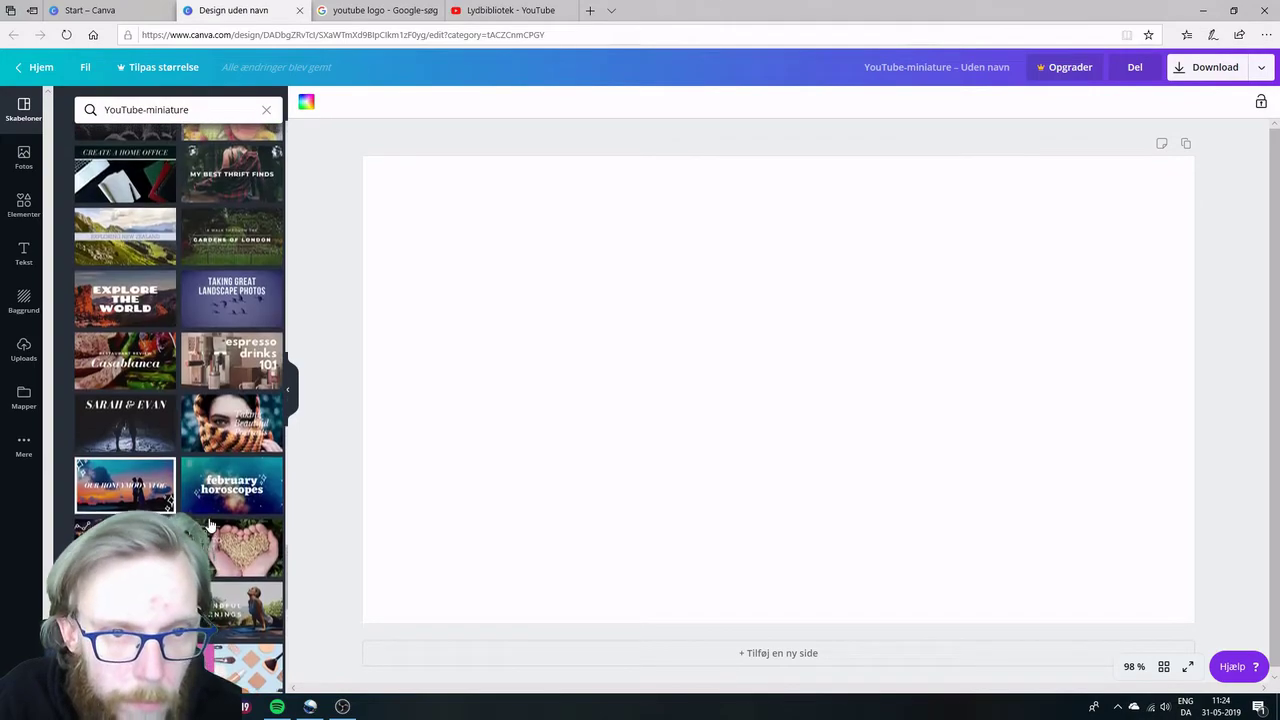
{"action": "scroll", "coordinate": [215, 540], "scroll_direction": "up", "scroll_amount": 6}
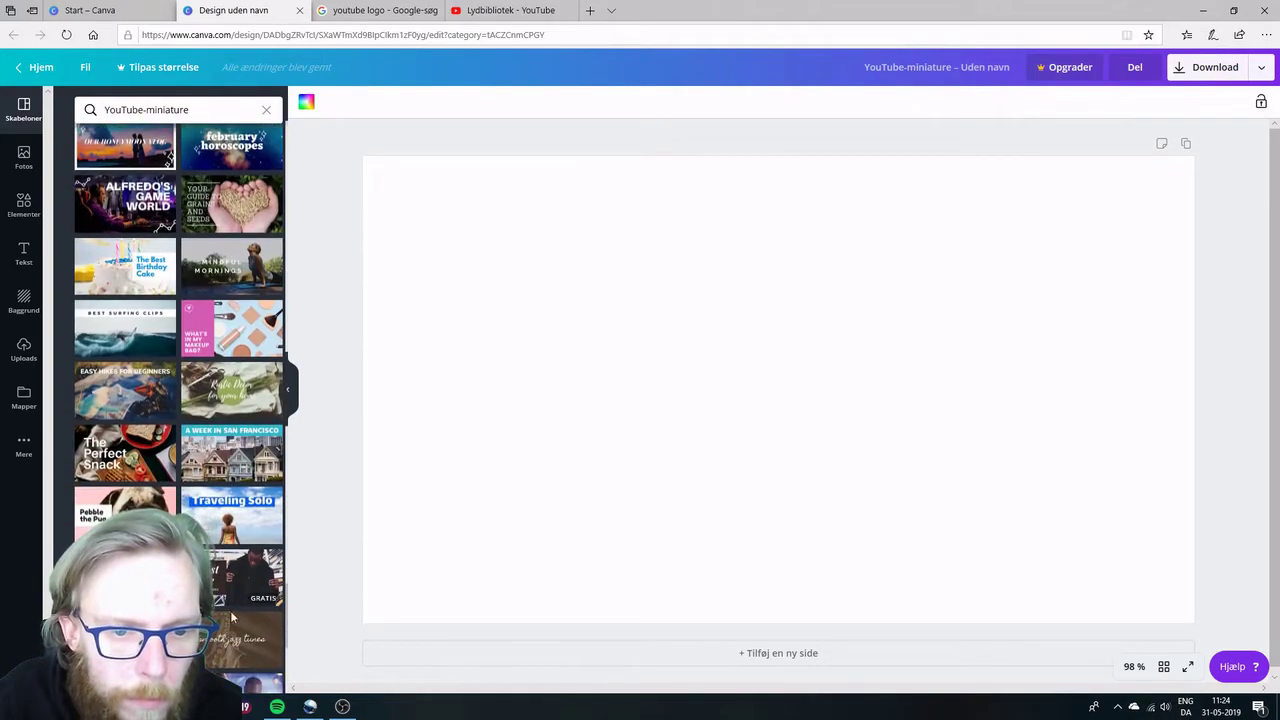
{"action": "left_click", "coordinate": [240, 640]}
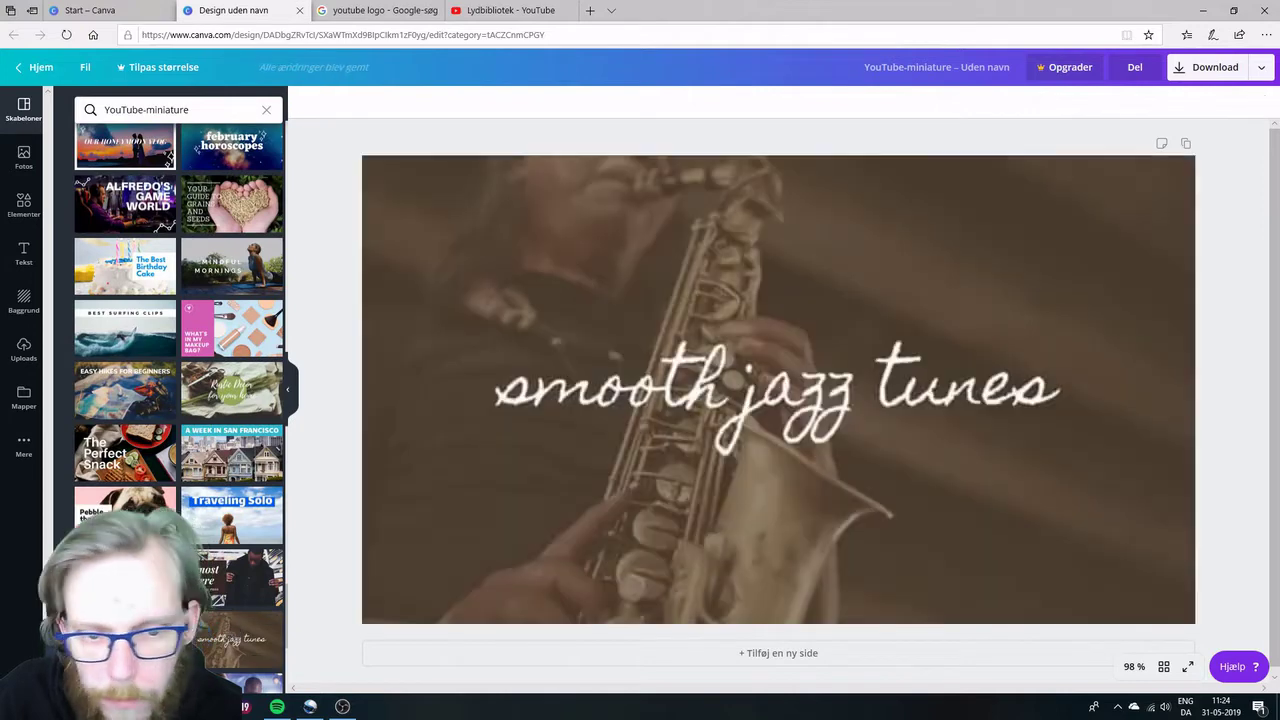
Replace the template's "smooth jazz tunes" heading with "Guide til Openshot Video og YouTube musik".
{"action": "left_click", "coordinate": [934, 430]}
{"action": "left_click", "coordinate": [934, 430]}
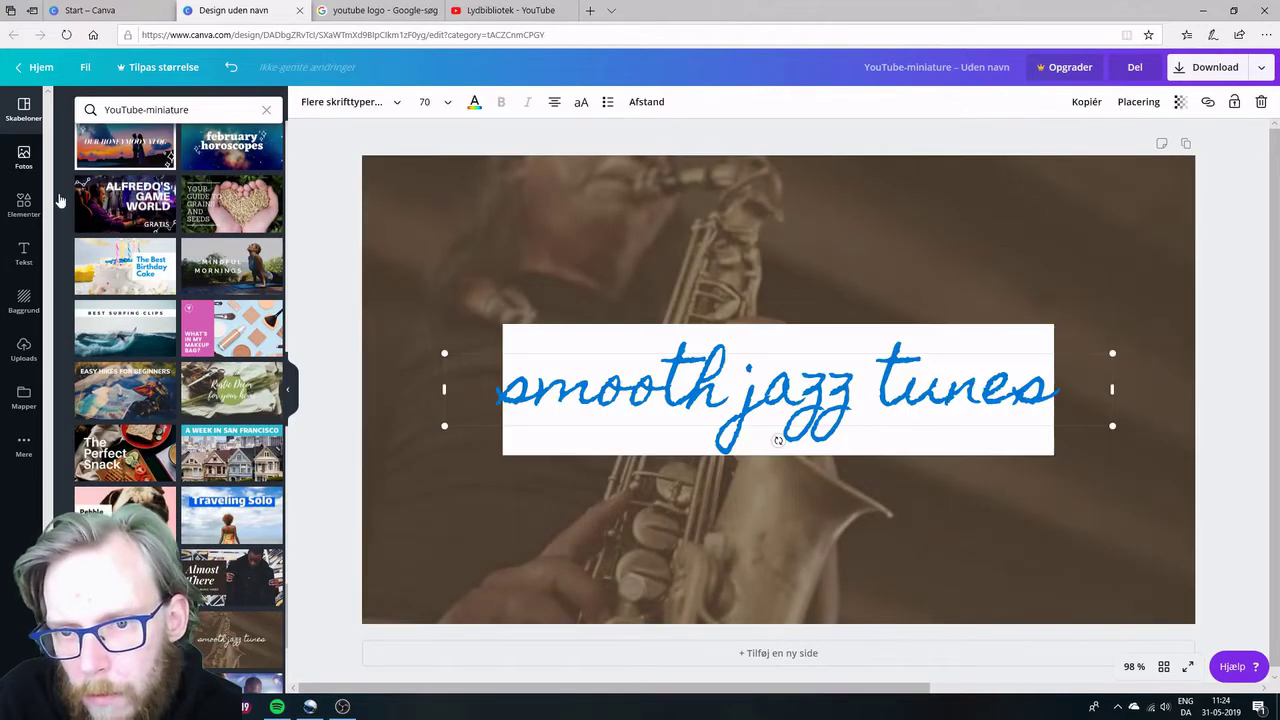
{"action": "left_click", "coordinate": [1018, 395]}
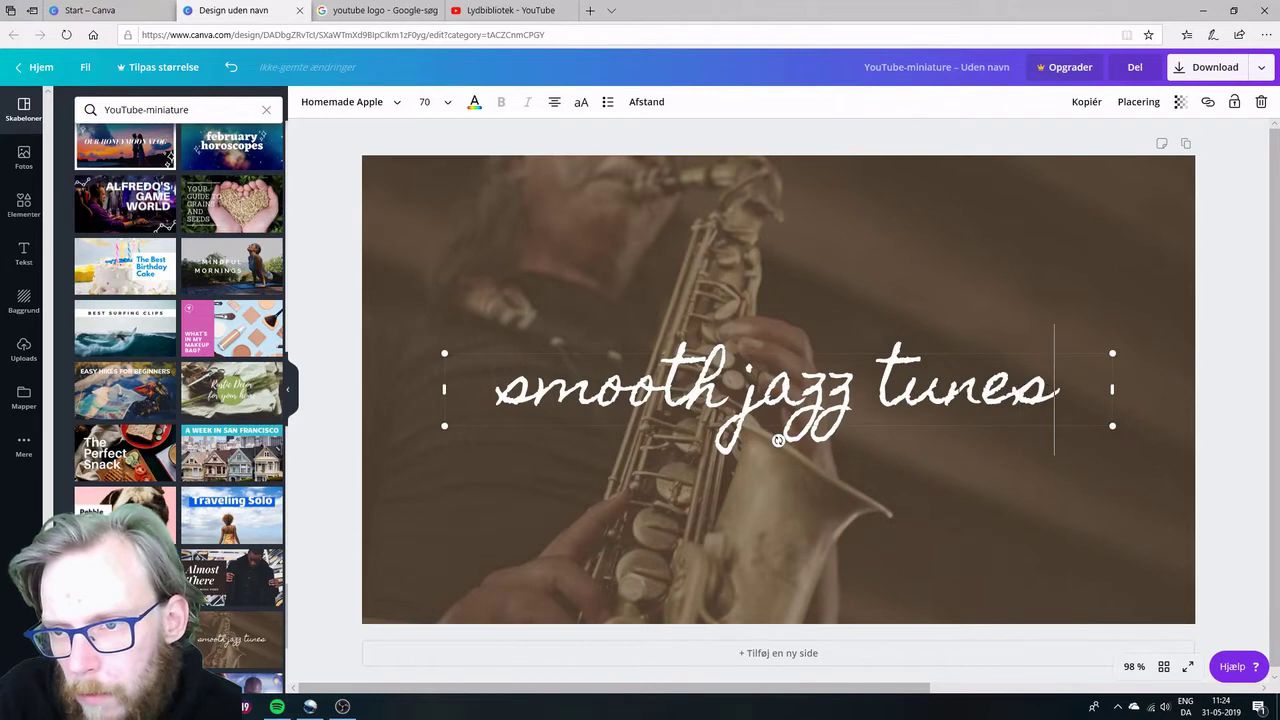
{"action": "left_click_drag", "start_coordinate": [1018, 395], "coordinate": [481, 390]}
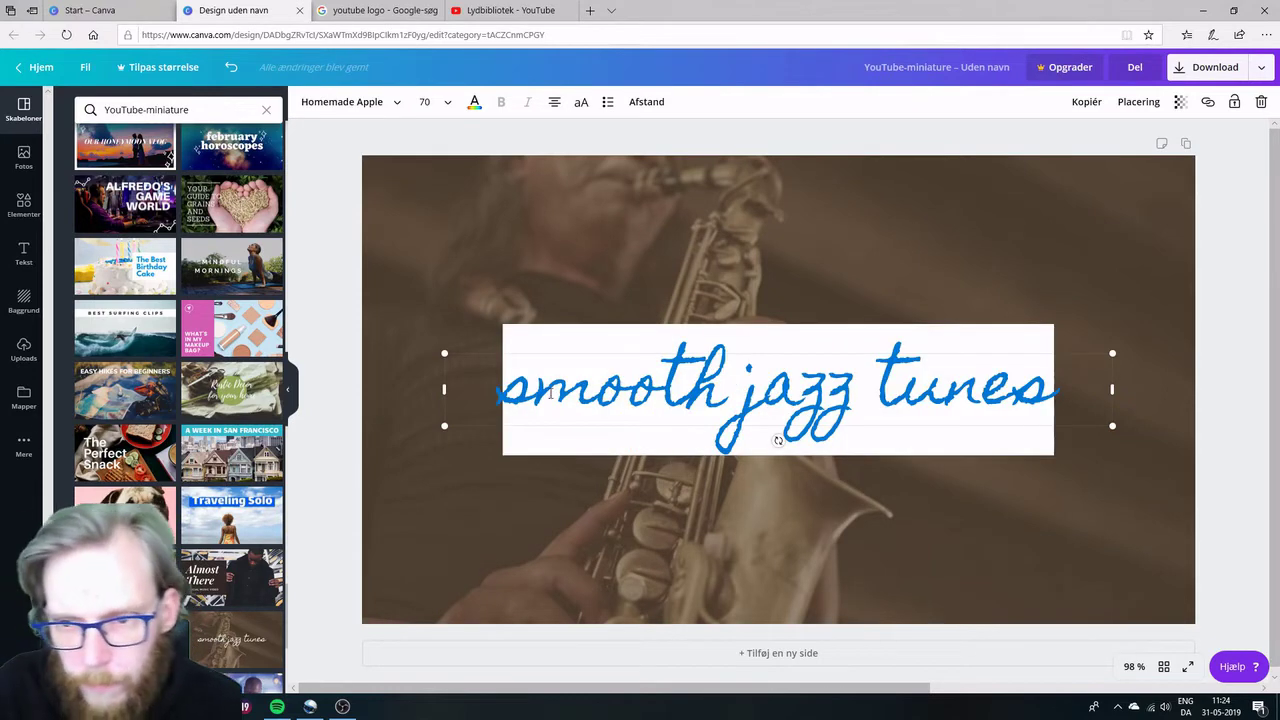
{"action": "key", "text": "BackSpace"}
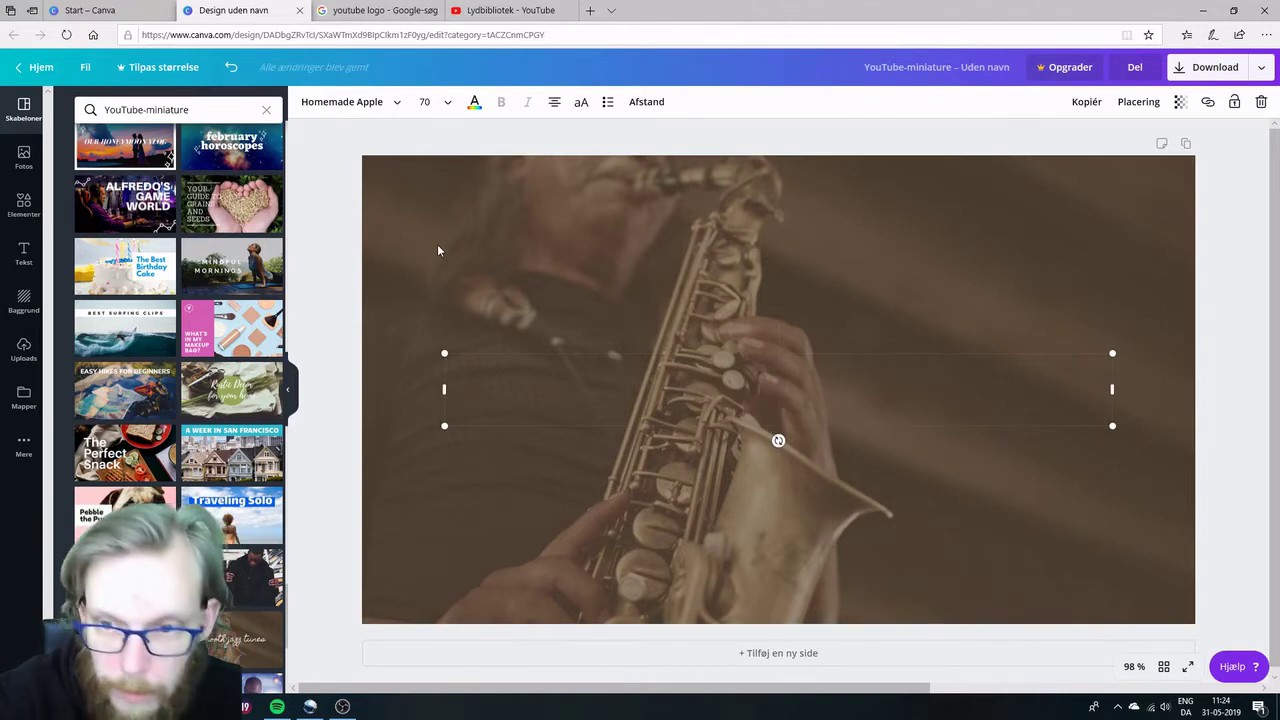
{"action": "type", "text": "Gui"}
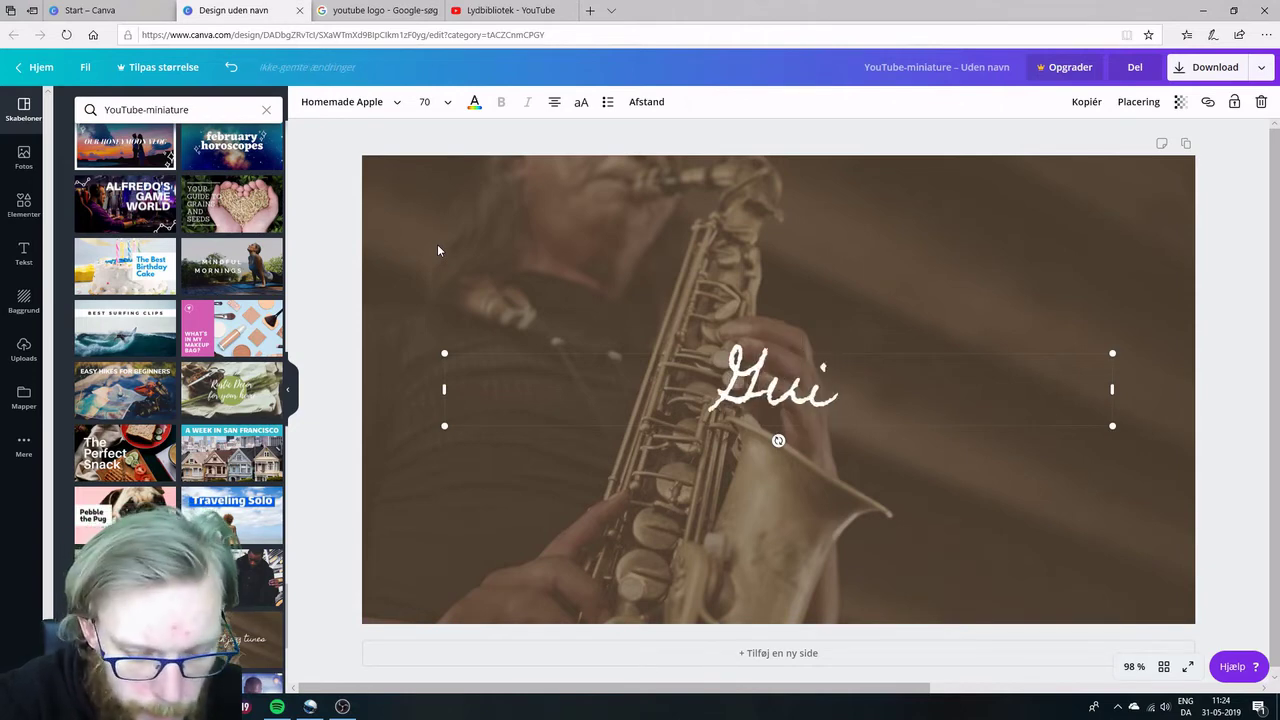
{"action": "type", "text": "de til Op"}
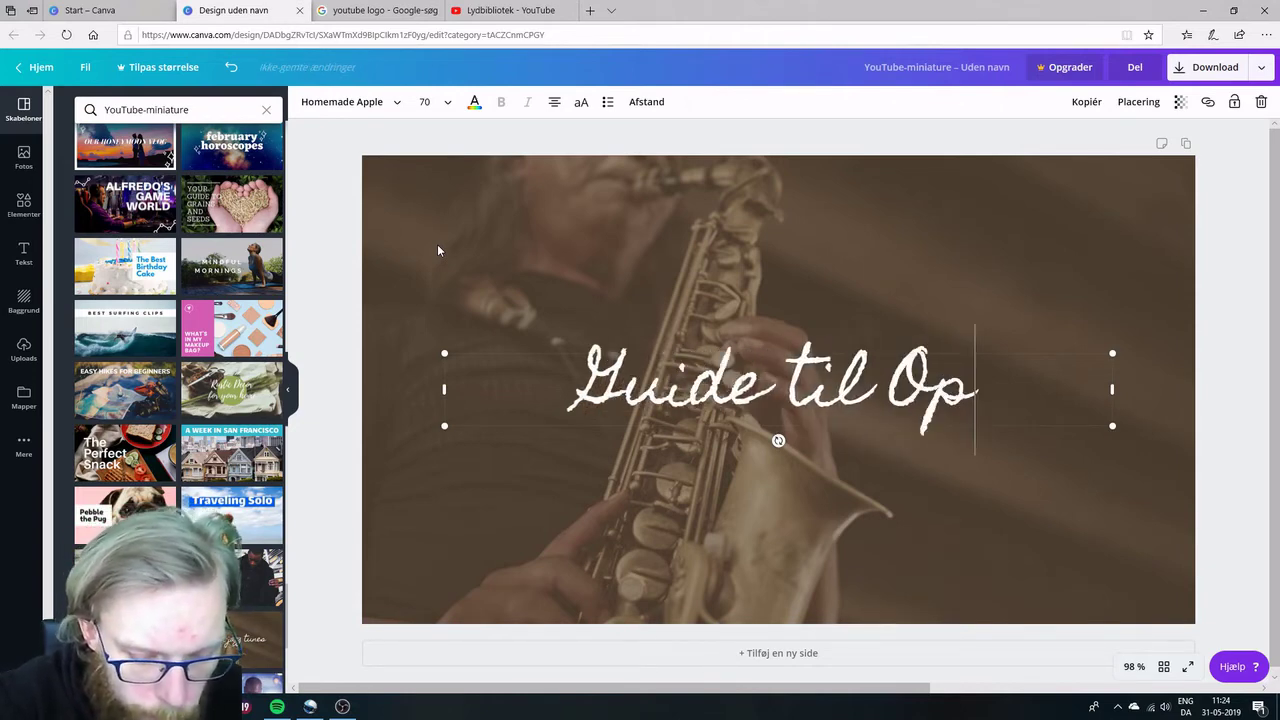
{"action": "type", "text": "enshot"}
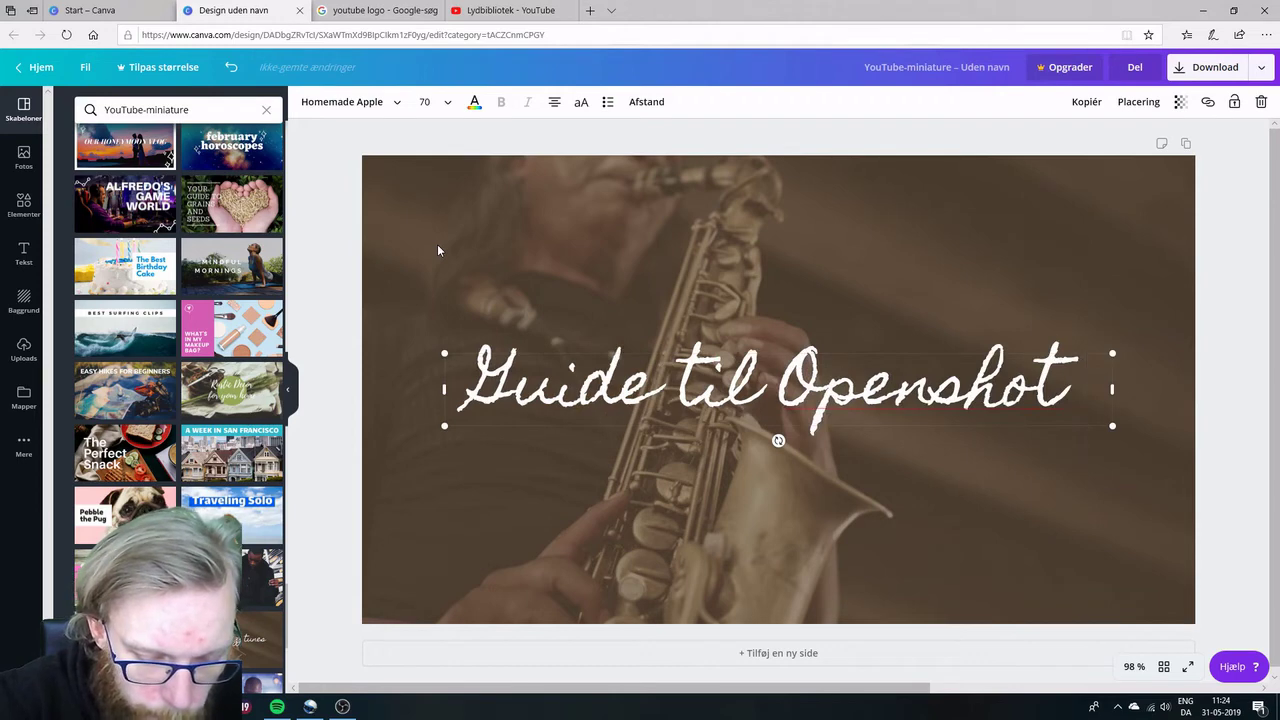
{"action": "type", "text": " Video og"}
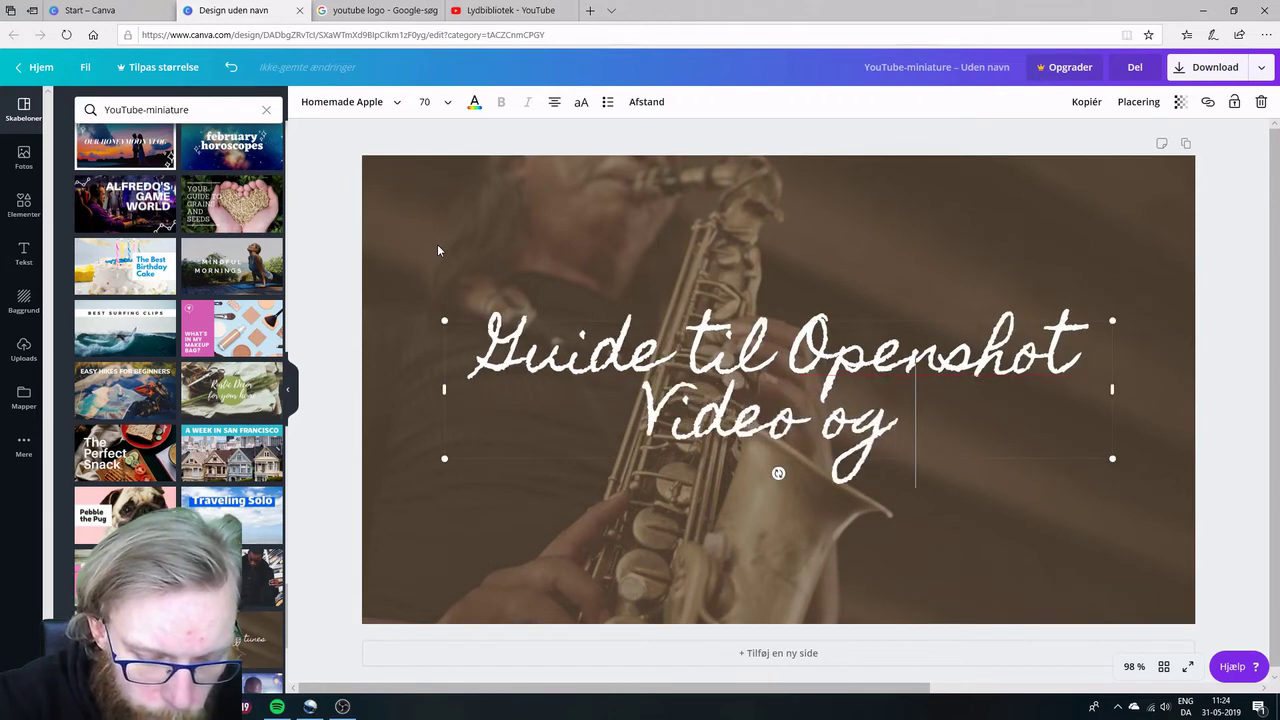
{"action": "type", "text": " YouTube"}
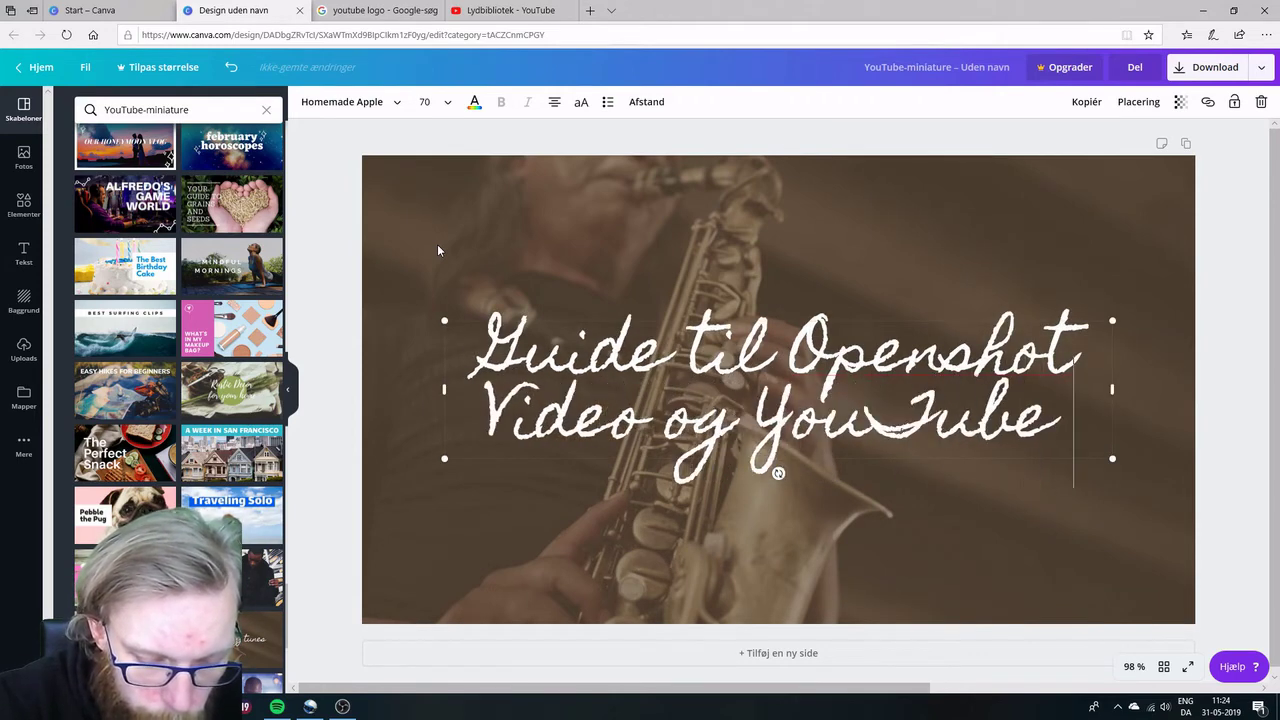
{"action": "type", "text": " musik"}
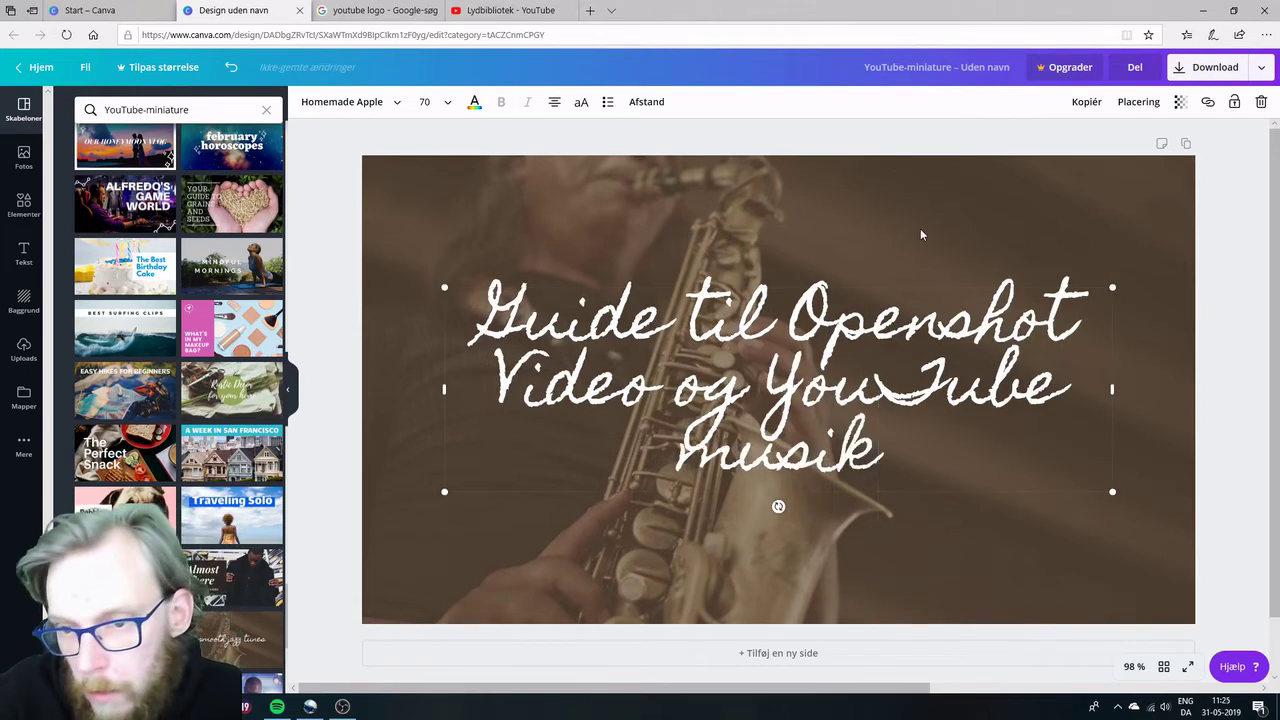
Change the font of the whole thumbnail heading to Adigiana Toybox and deselect the text.
{"action": "left_click_drag", "start_coordinate": [873, 405], "coordinate": [893, 491]}
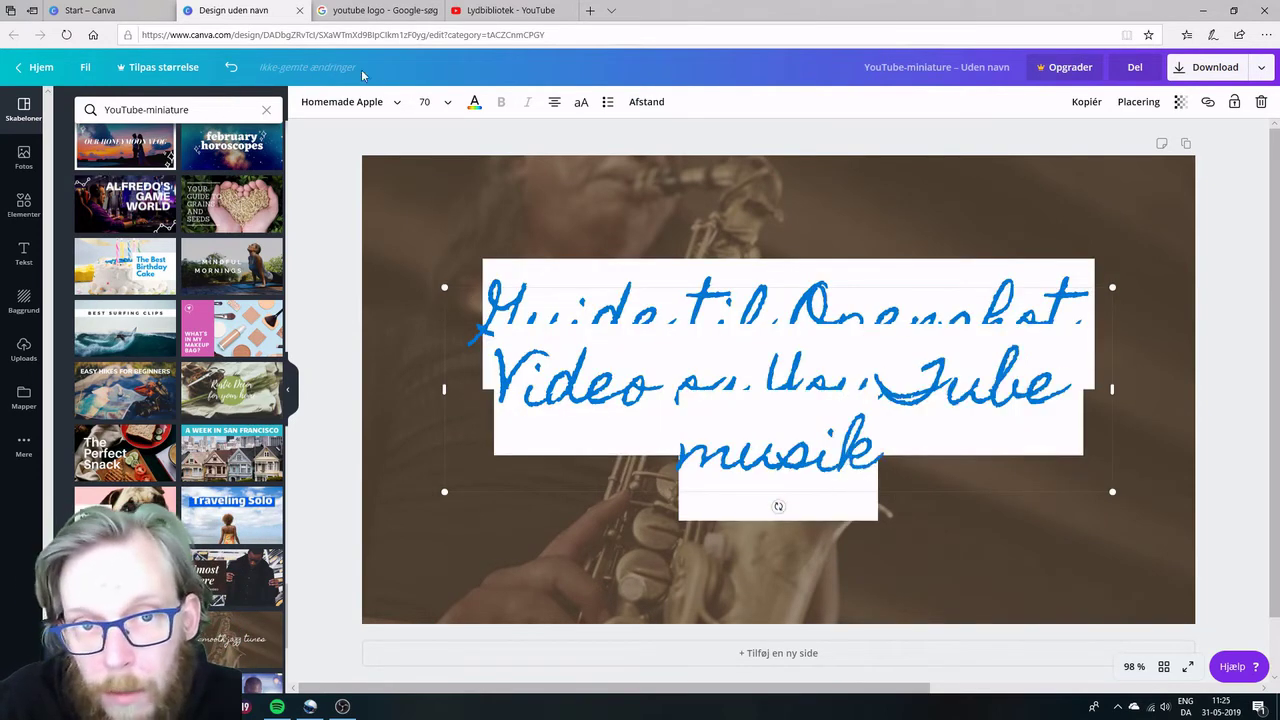
{"action": "left_click", "coordinate": [360, 101]}
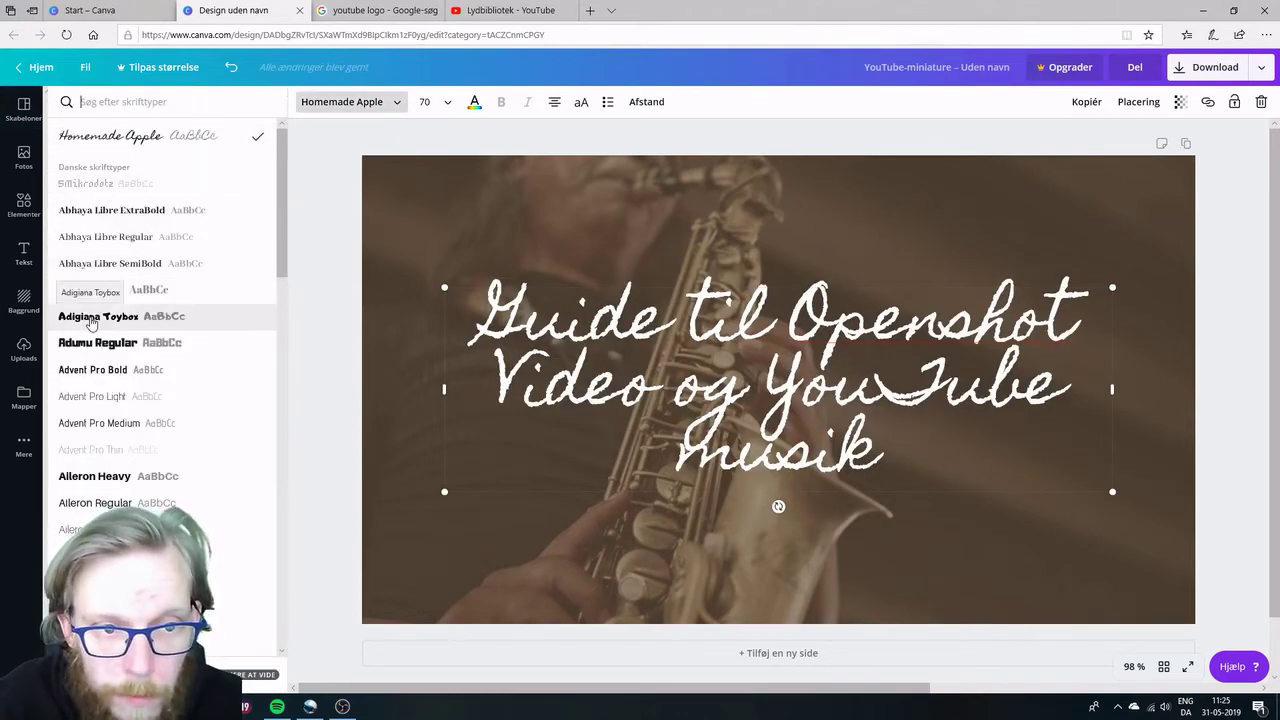
{"action": "left_click", "coordinate": [91, 318]}
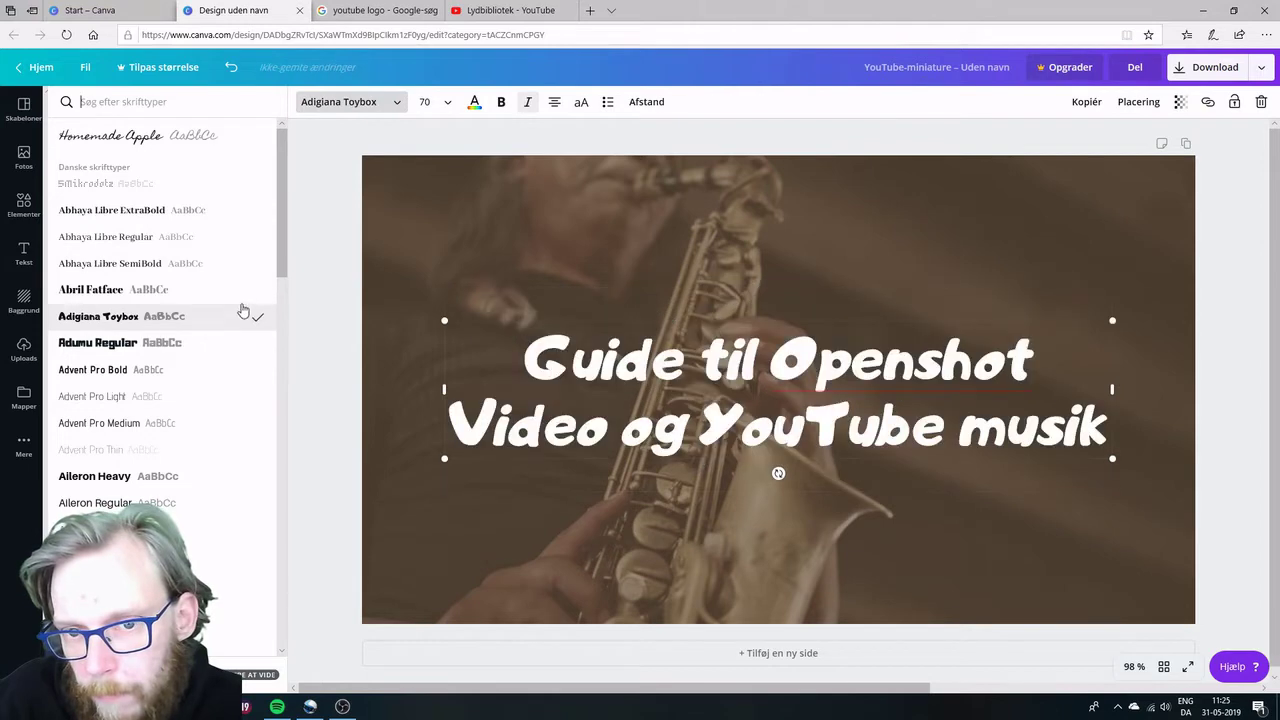
{"action": "left_click", "coordinate": [343, 277]}
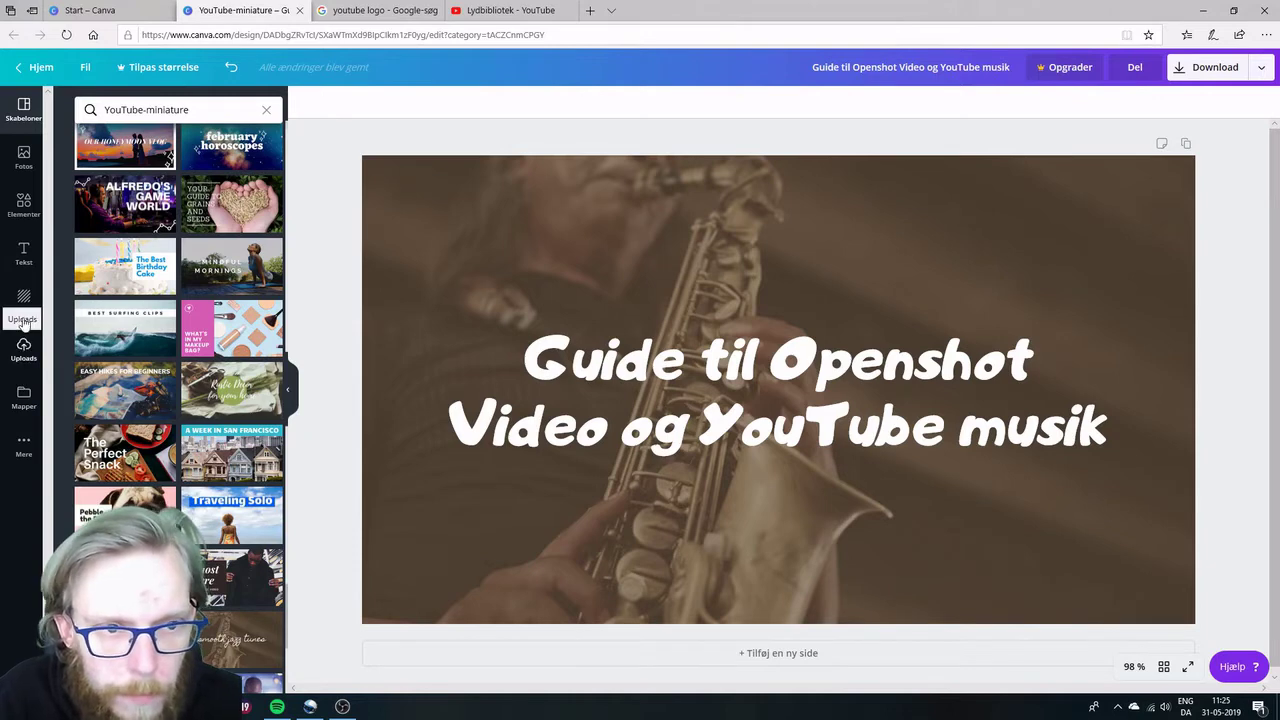
Look through the stock photos offered under Fotos for the thumbnail.
{"action": "left_click", "coordinate": [25, 155]}
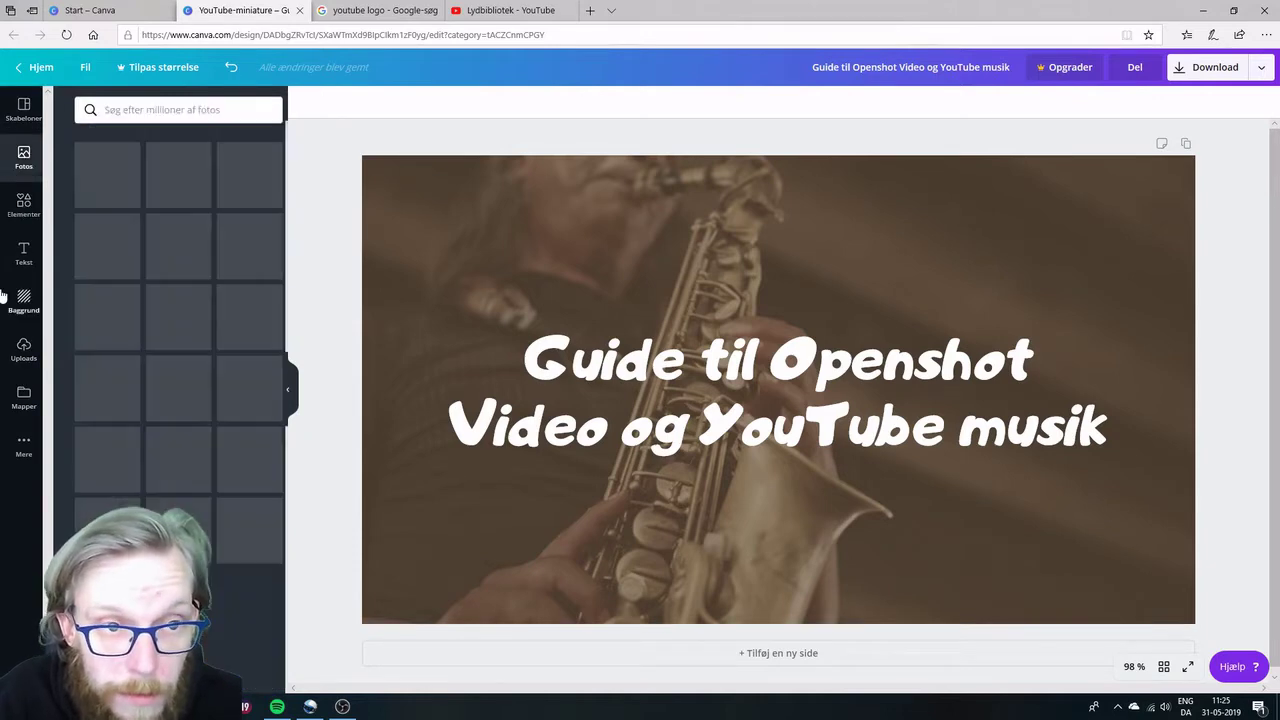
{"action": "left_click", "coordinate": [352, 284]}
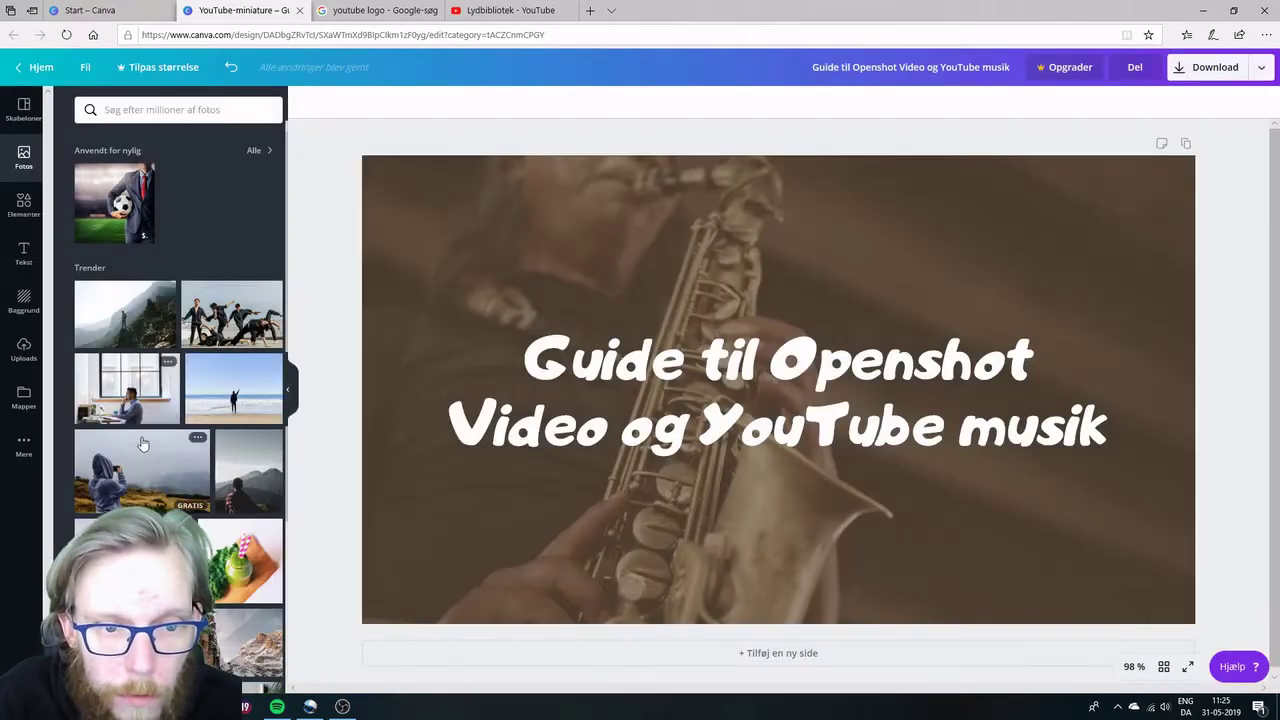
{"action": "scroll", "coordinate": [141, 417], "scroll_direction": "down", "scroll_amount": 10}
{"action": "scroll", "coordinate": [141, 417], "scroll_direction": "up", "scroll_amount": 10}
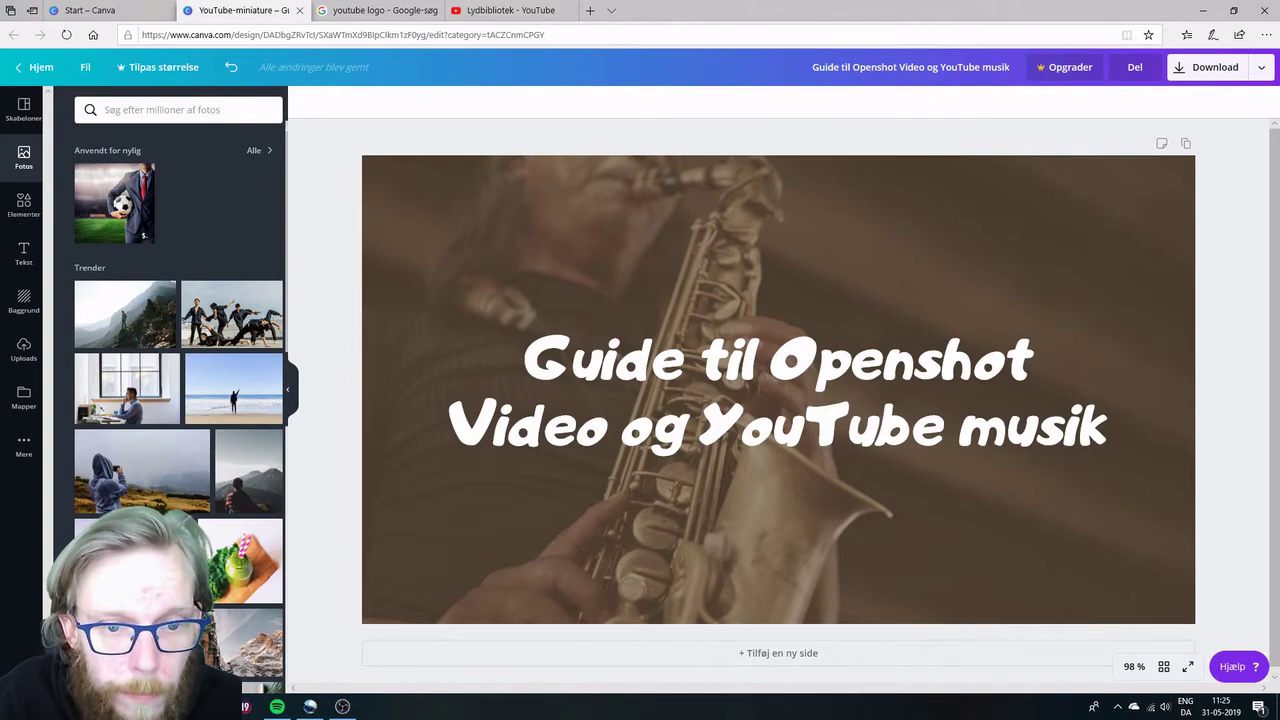
{"action": "scroll", "coordinate": [246, 466], "scroll_direction": "down", "scroll_amount": 5}
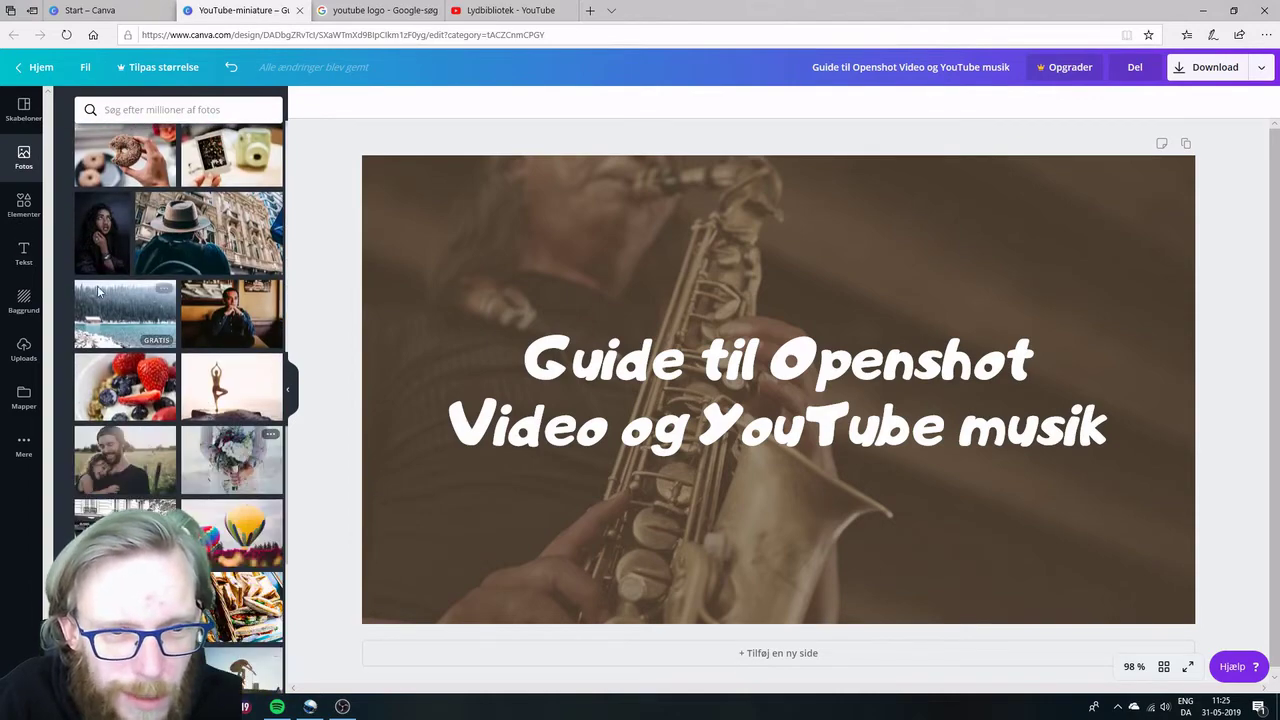
Look over the graphic elements under Elementer, from grids, frames and shapes to icons and social media graphics.
{"action": "left_click", "coordinate": [24, 205]}
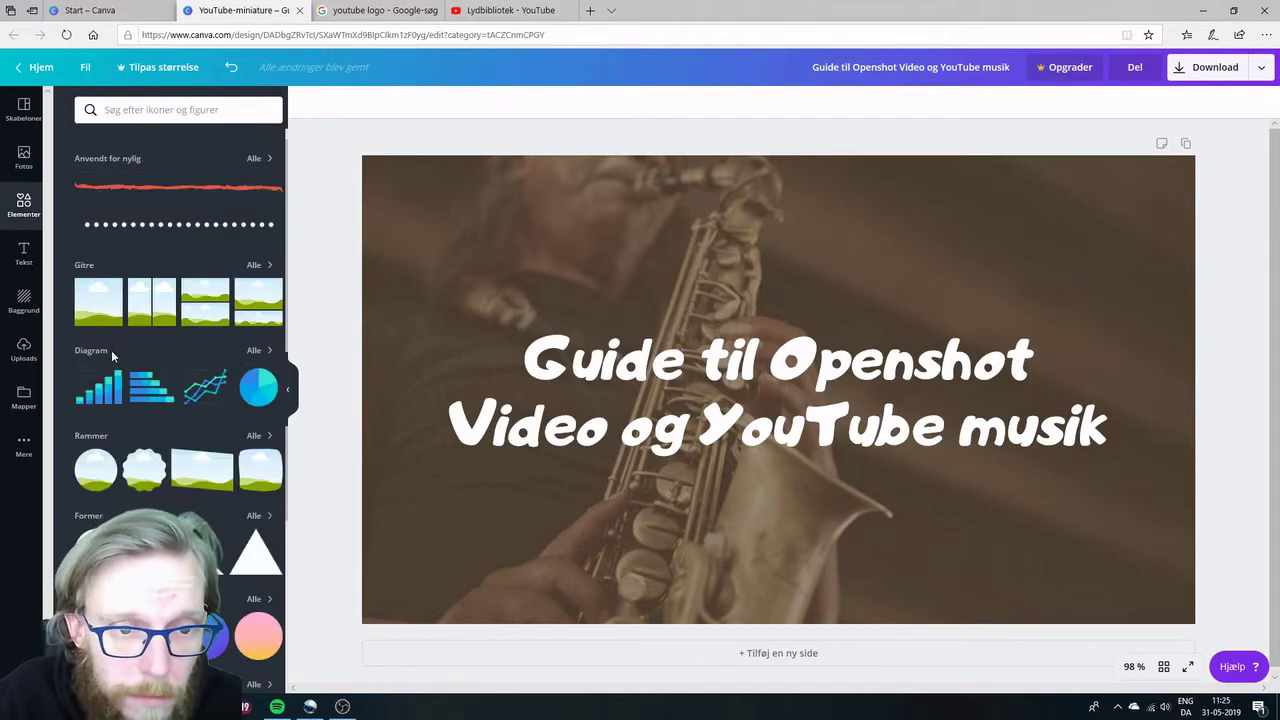
{"action": "scroll", "coordinate": [142, 435], "scroll_direction": "down", "scroll_amount": 5}
{"action": "scroll", "coordinate": [142, 435], "scroll_direction": "up", "scroll_amount": 2}
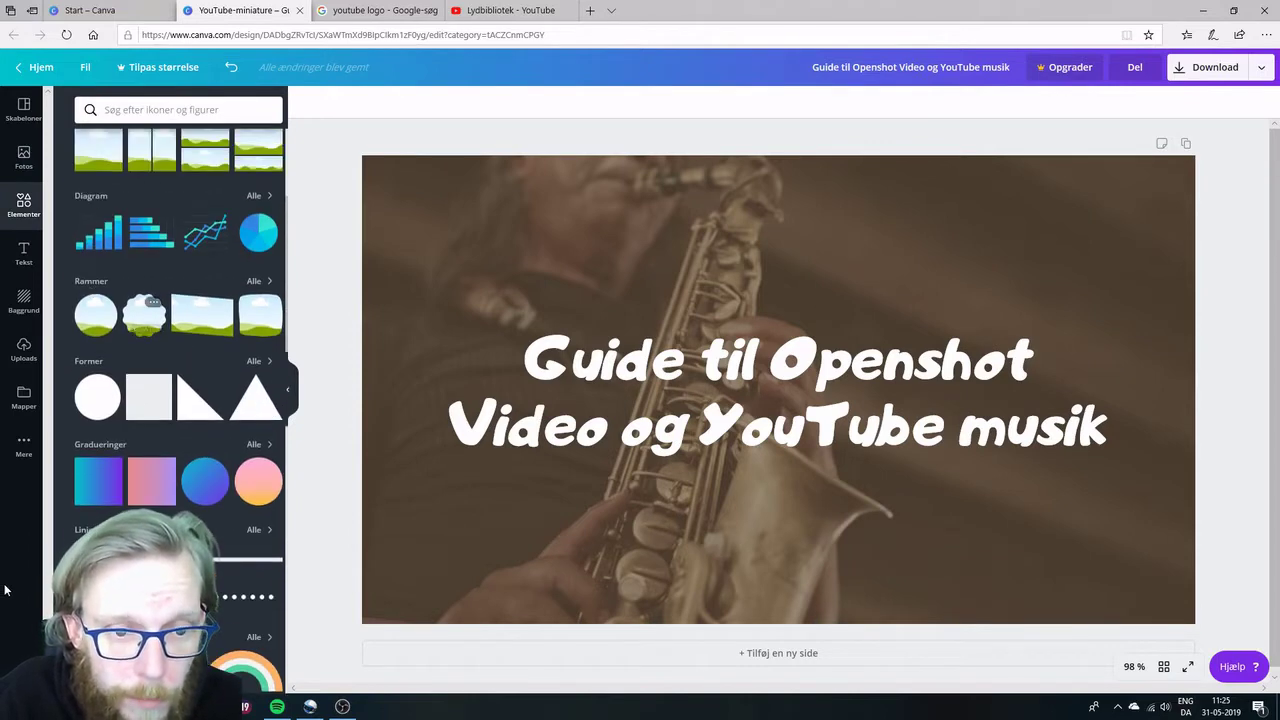
{"action": "scroll", "coordinate": [148, 478], "scroll_direction": "down", "scroll_amount": 5}
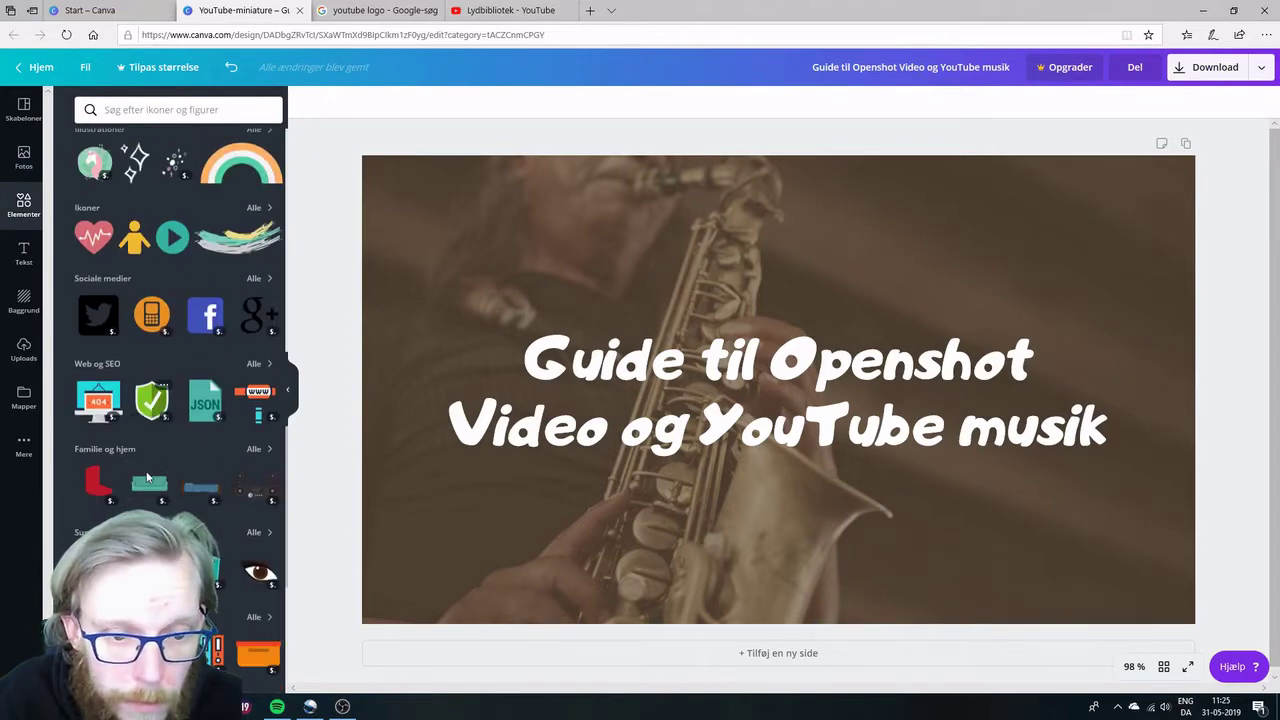
{"action": "scroll", "coordinate": [148, 478], "scroll_direction": "down", "scroll_amount": 3}
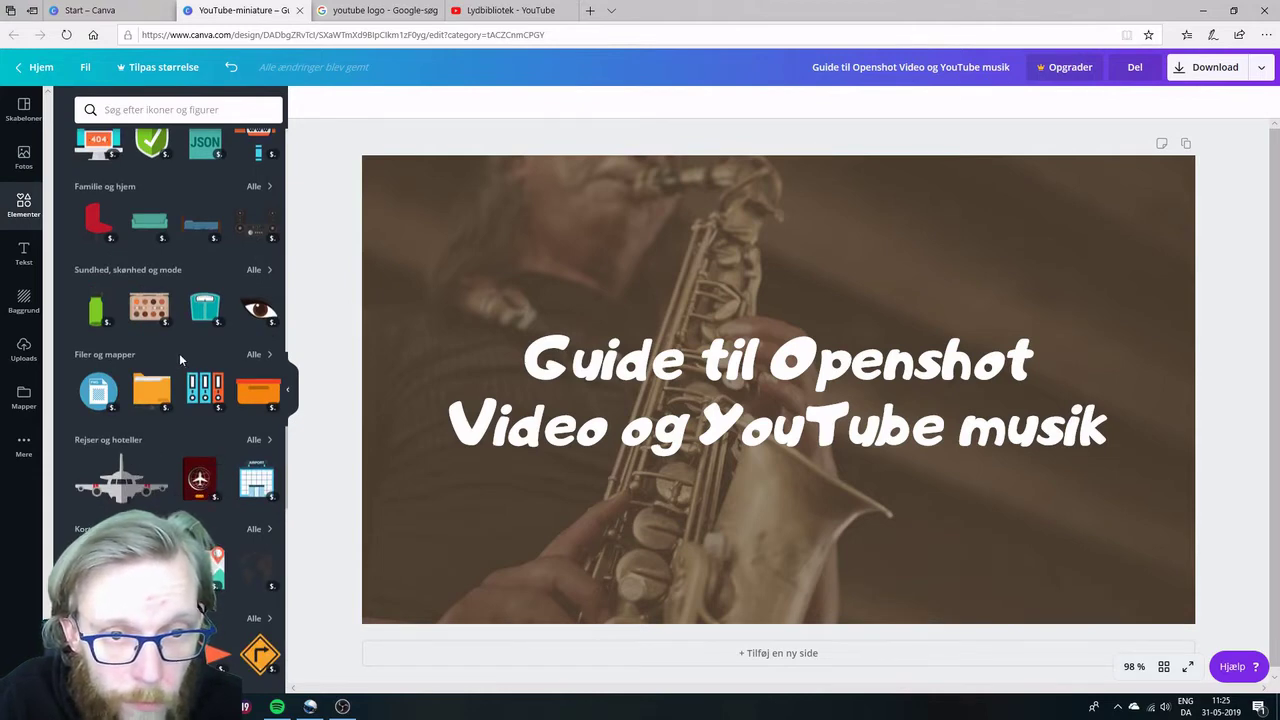
{"action": "scroll", "coordinate": [180, 358], "scroll_direction": "up", "scroll_amount": 5}
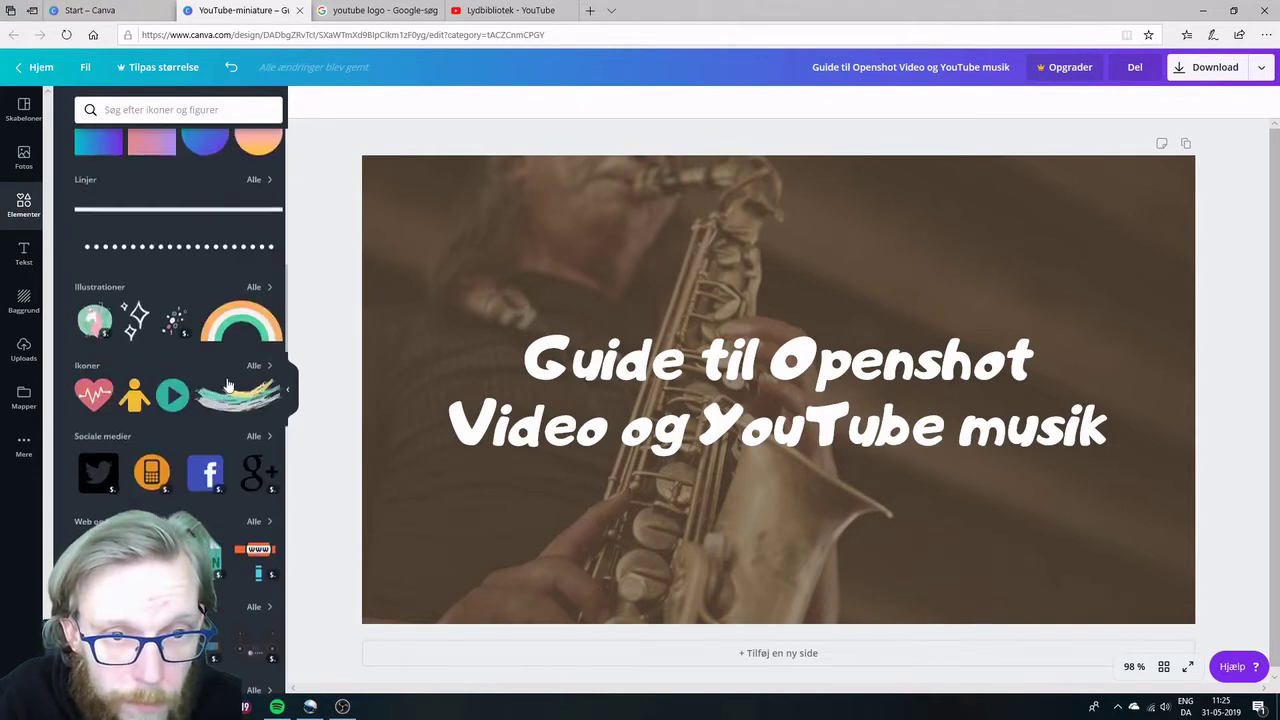
Look over the ready-made text styles under Tekst and the images and colours offered under Baggrund.
{"action": "left_click", "coordinate": [22, 255]}
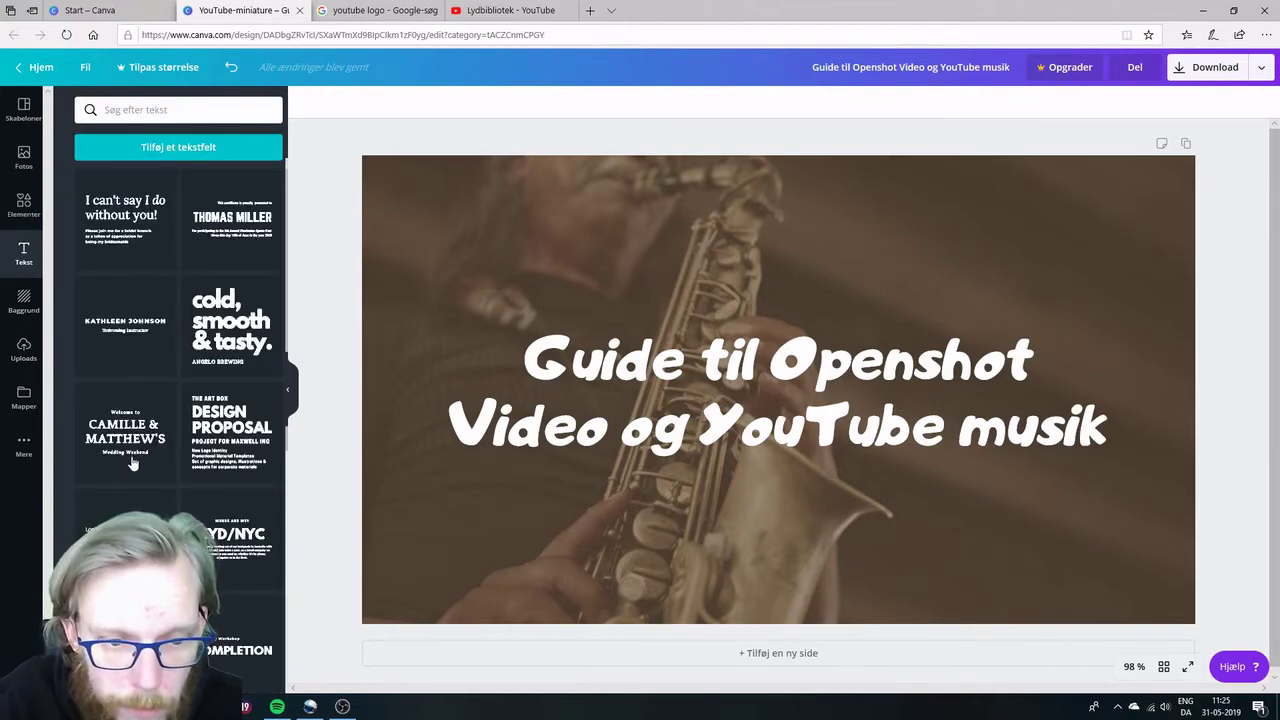
{"action": "scroll", "coordinate": [133, 462], "scroll_direction": "down", "scroll_amount": 5}
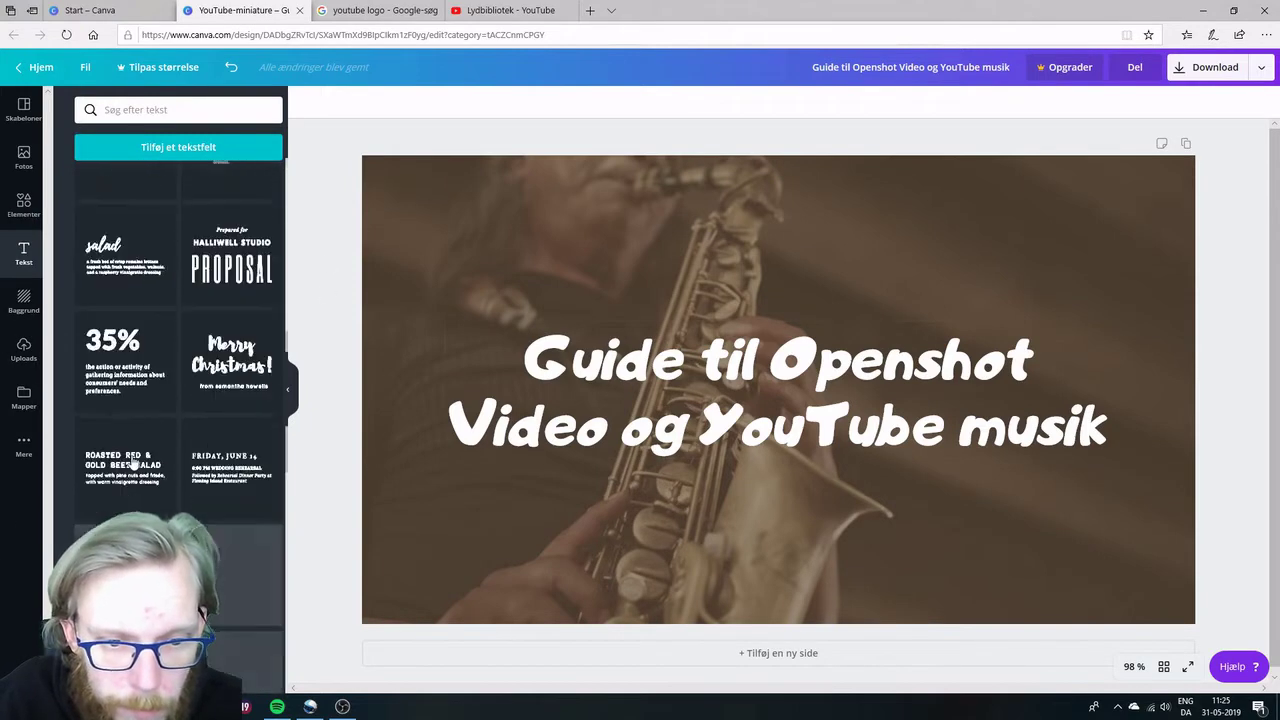
{"action": "left_click", "coordinate": [24, 303]}
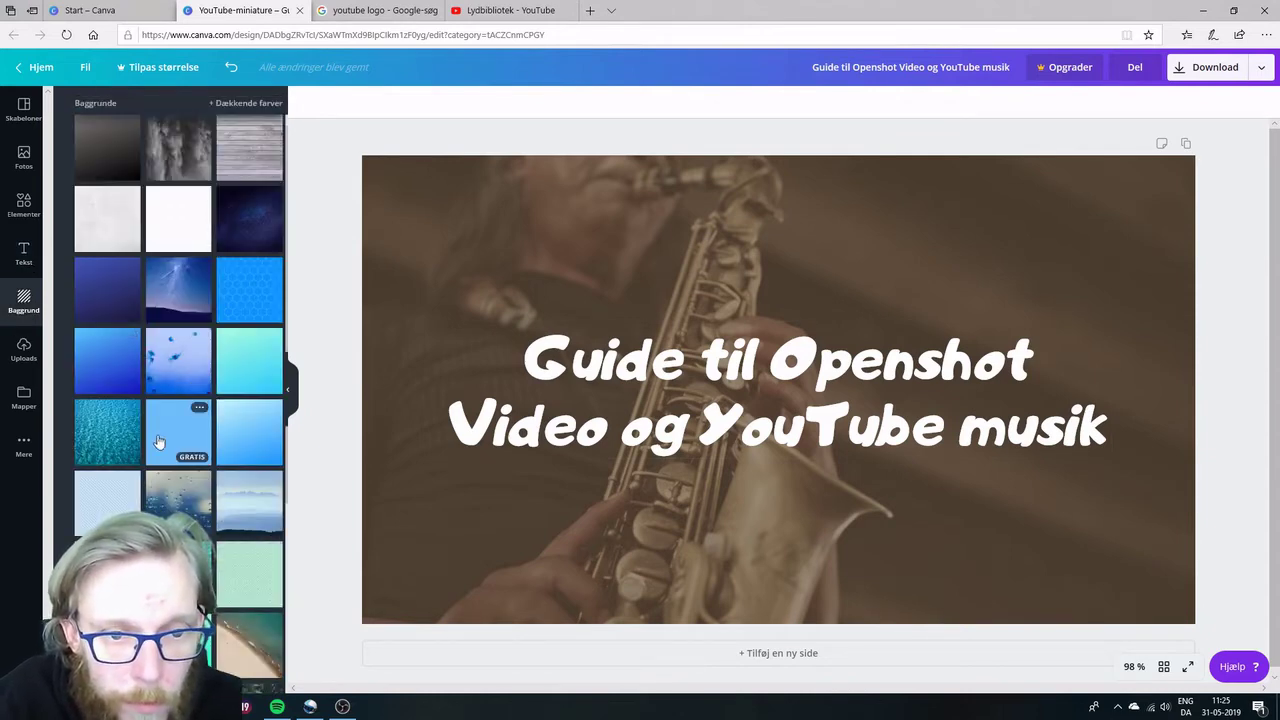
{"action": "left_click_drag", "start_coordinate": [416, 353], "coordinate": [175, 510]}
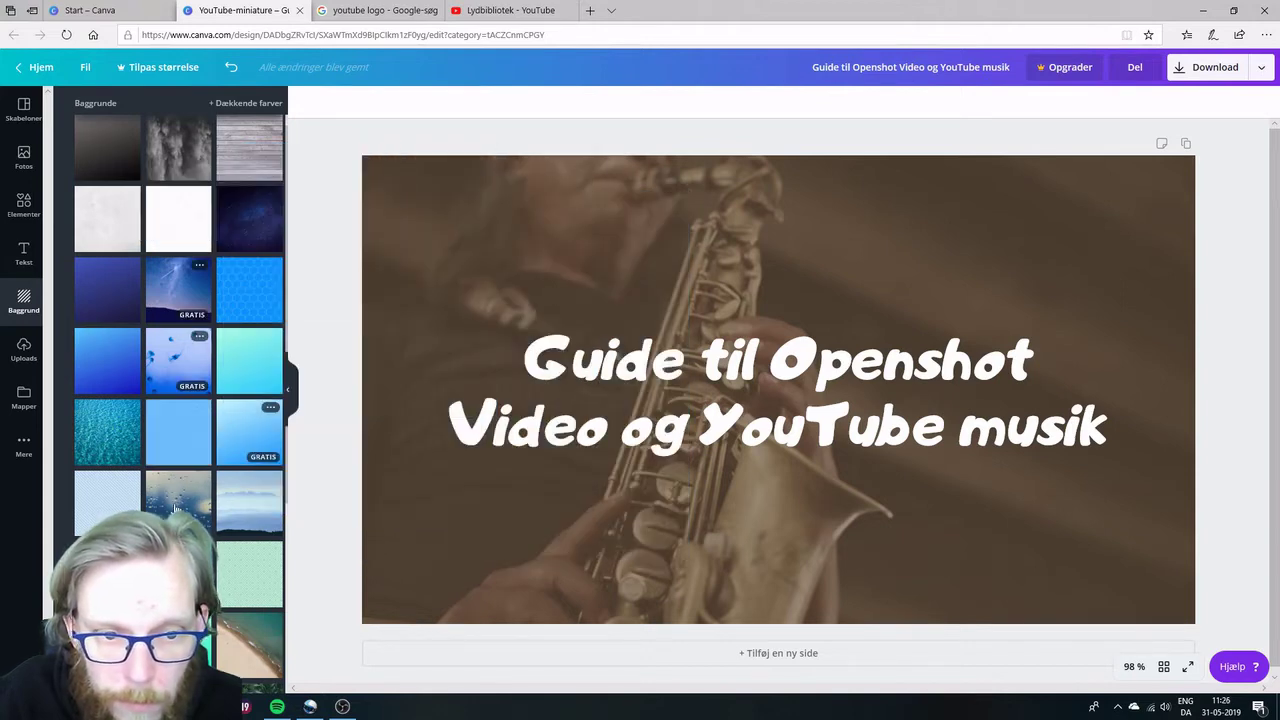
Replace the thumbnail's background photo with the floodlit football stadium picture from the uploaded images.
{"action": "left_click_drag", "start_coordinate": [461, 332], "coordinate": [100, 333]}
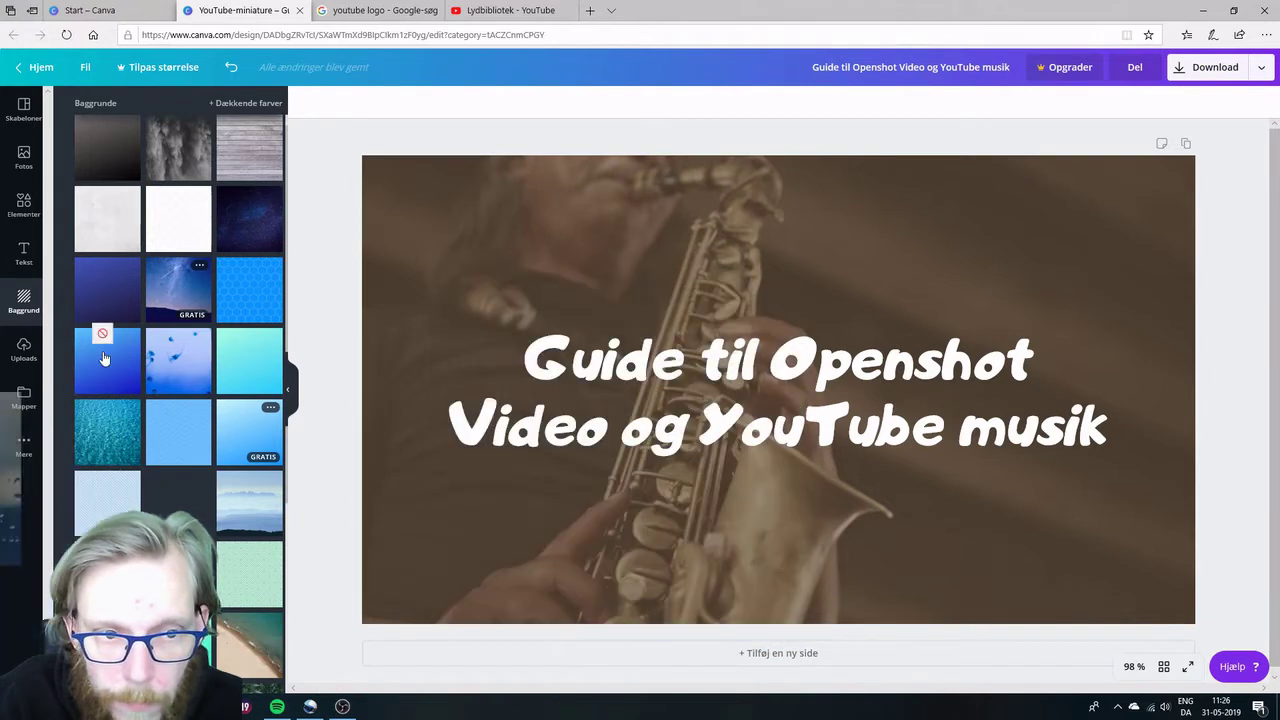
{"action": "left_click", "coordinate": [24, 350]}
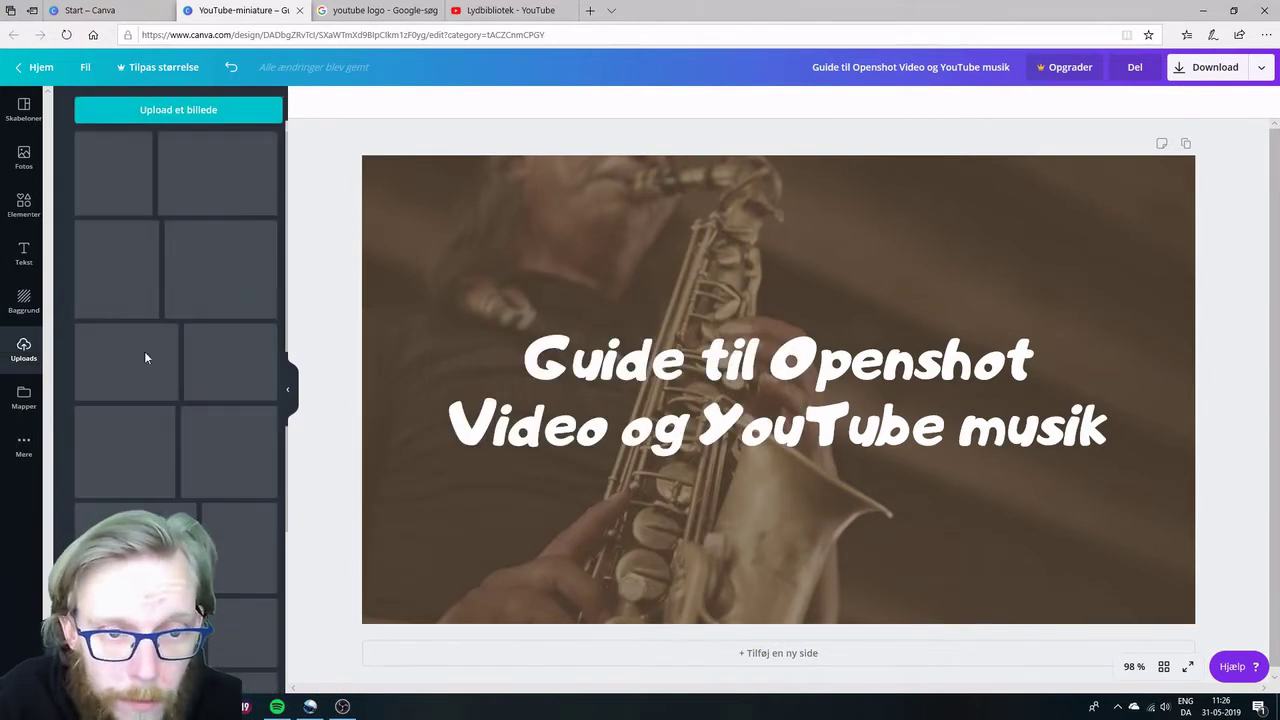
{"action": "scroll", "coordinate": [185, 402], "scroll_direction": "down", "scroll_amount": 3}
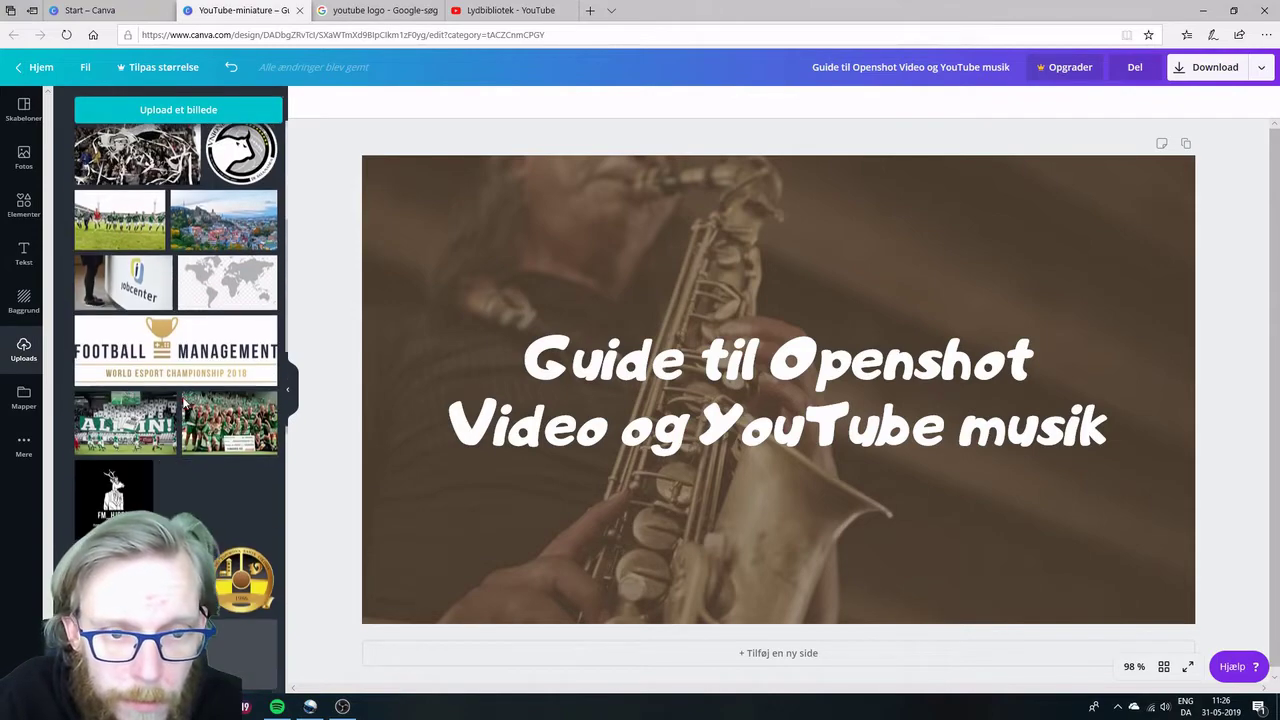
{"action": "scroll", "coordinate": [185, 402], "scroll_direction": "up", "scroll_amount": 3}
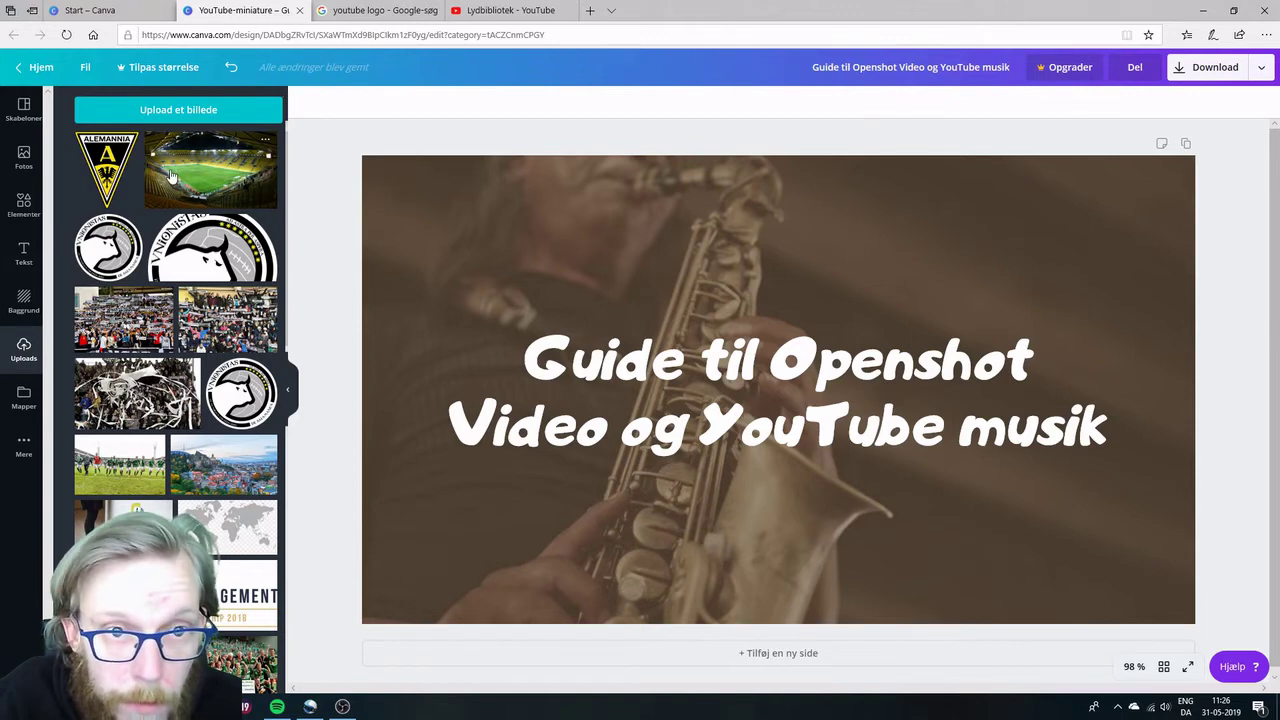
{"action": "left_click_drag", "start_coordinate": [415, 259], "coordinate": [384, 190]}
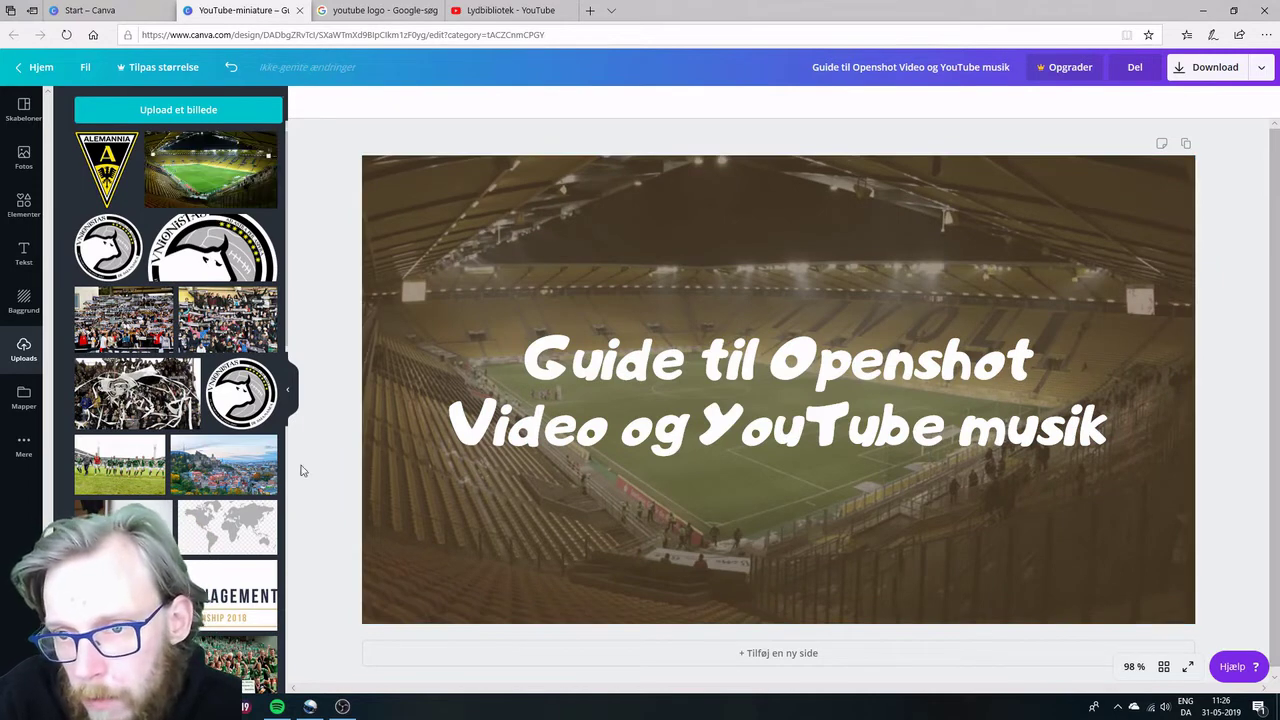
Try grey, yellow and white as the stadium background's tint, set it to black and deselect the background.
{"action": "left_click", "coordinate": [425, 373]}
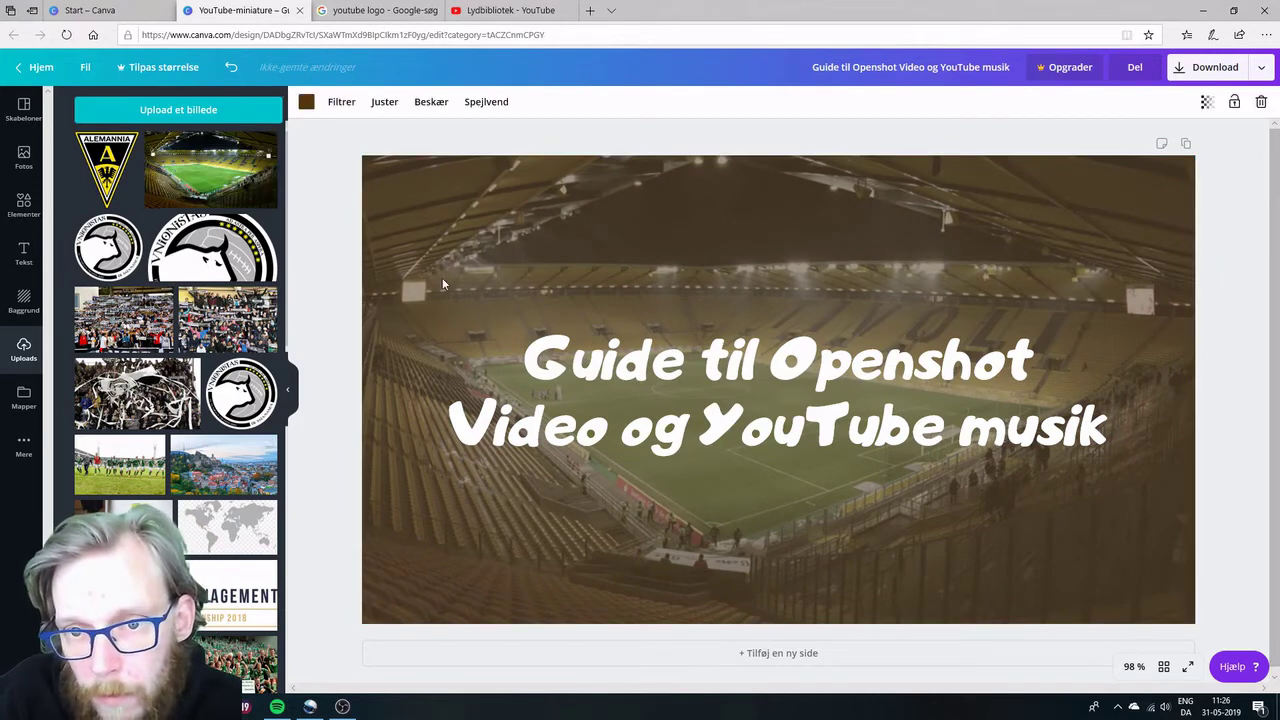
{"action": "left_click", "coordinate": [305, 102]}
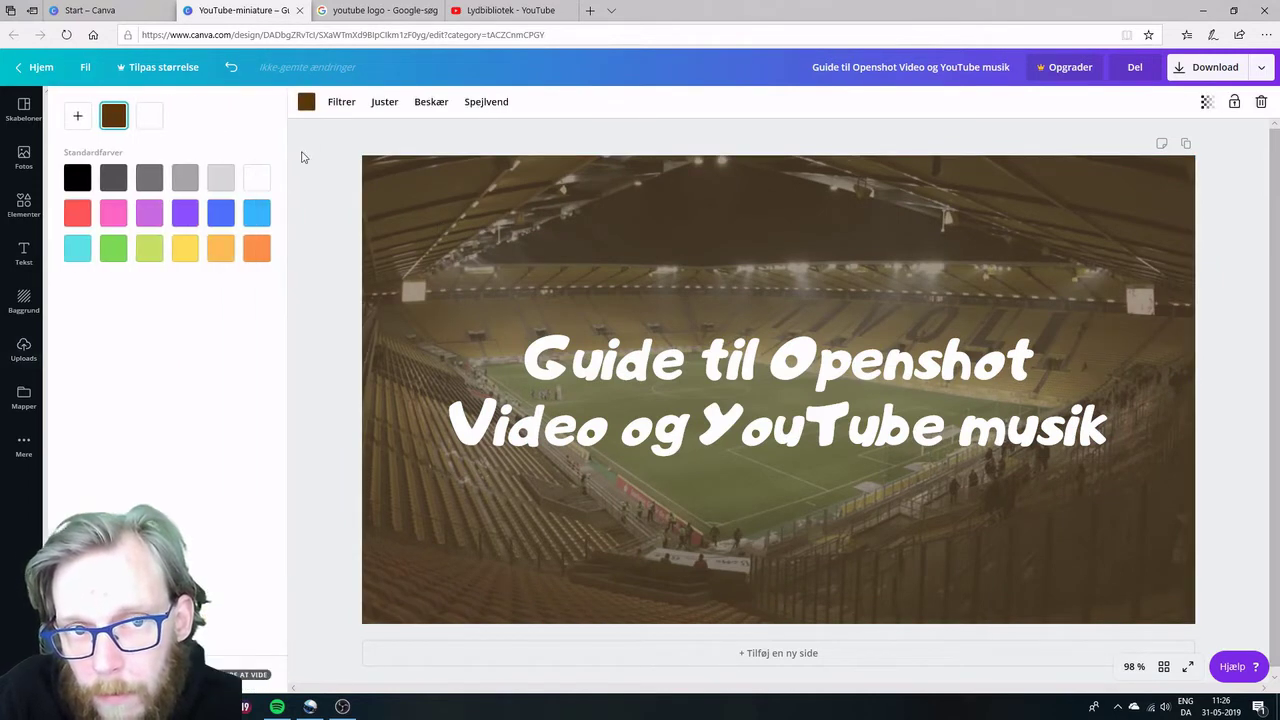
{"action": "left_click", "coordinate": [185, 180]}
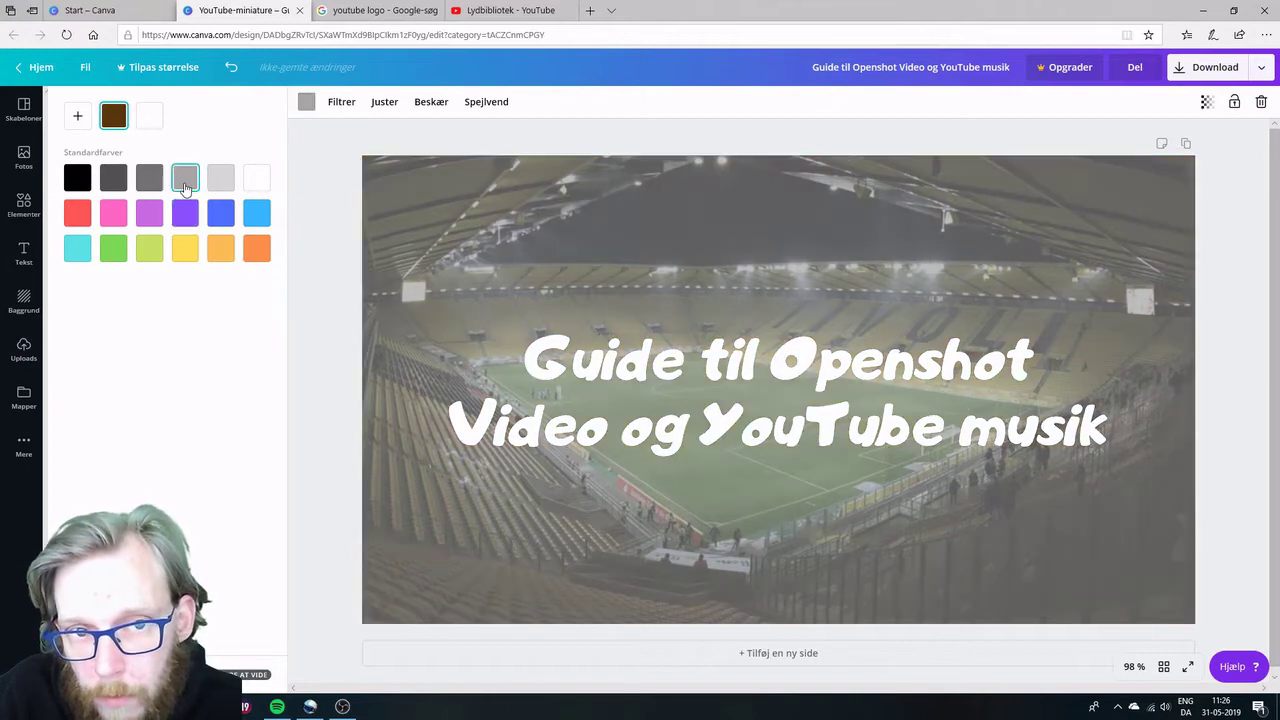
{"action": "left_click", "coordinate": [183, 252]}
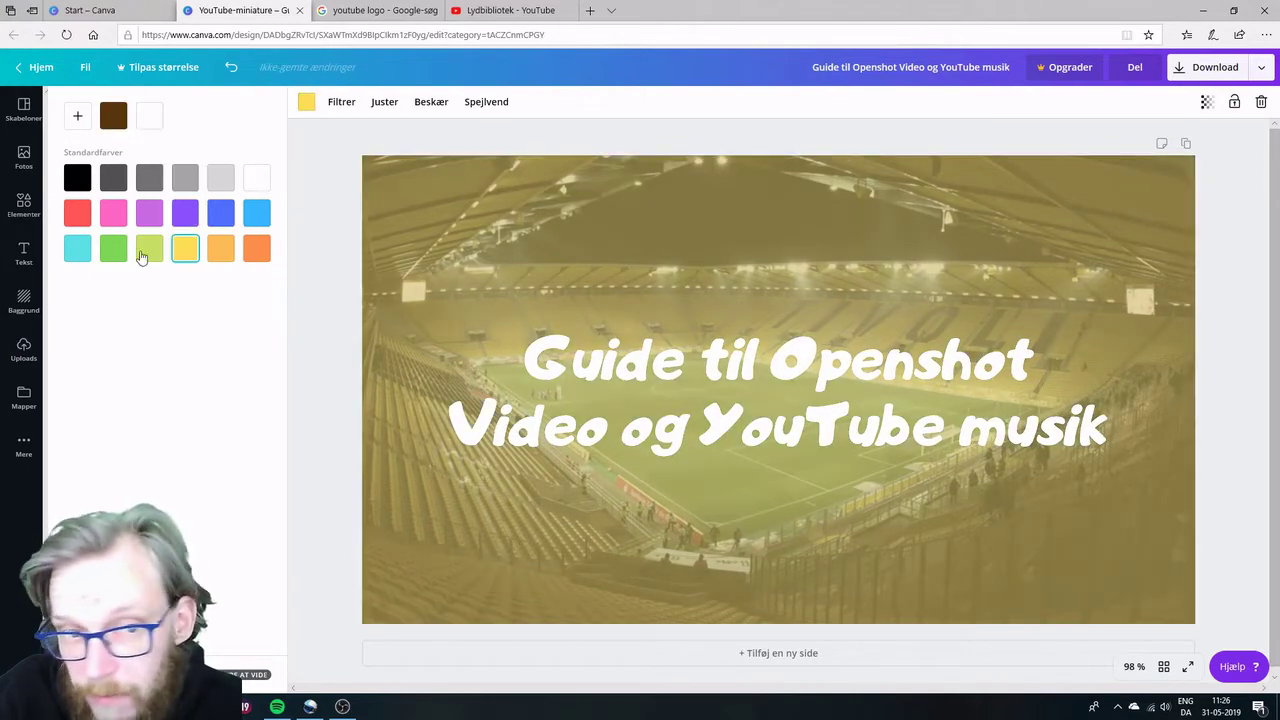
{"action": "left_click", "coordinate": [256, 178]}
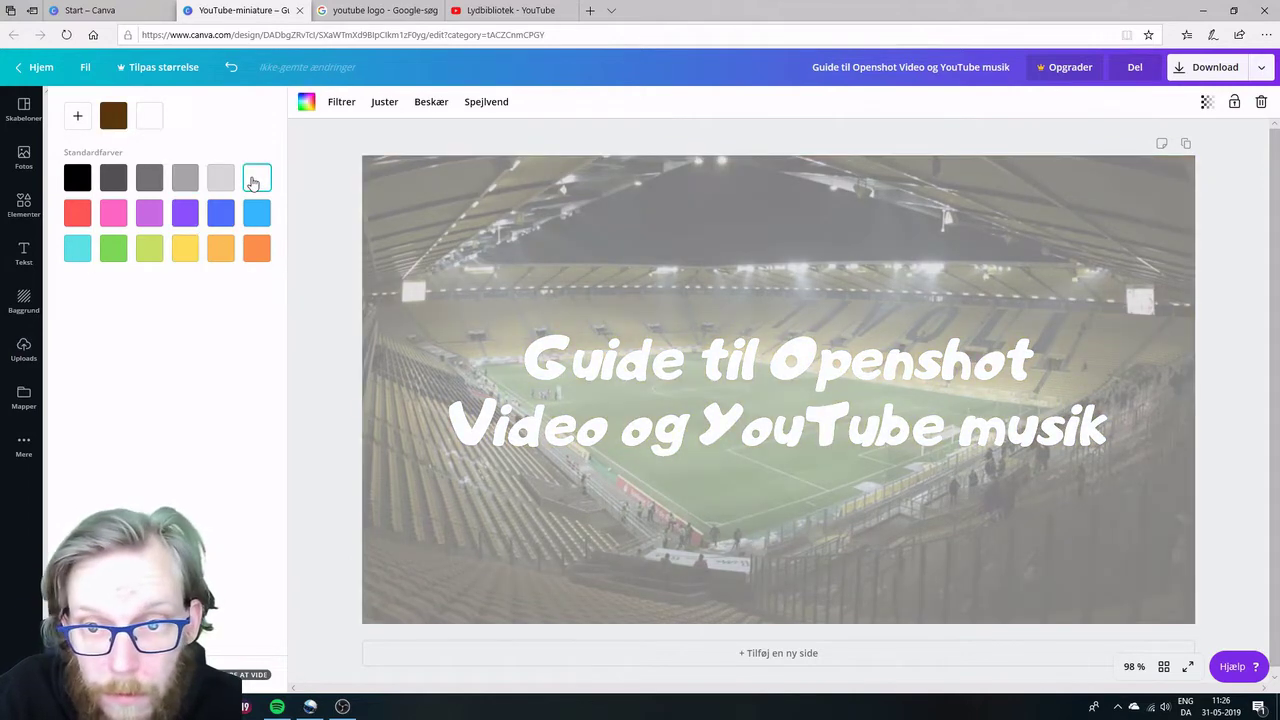
{"action": "left_click", "coordinate": [78, 178]}
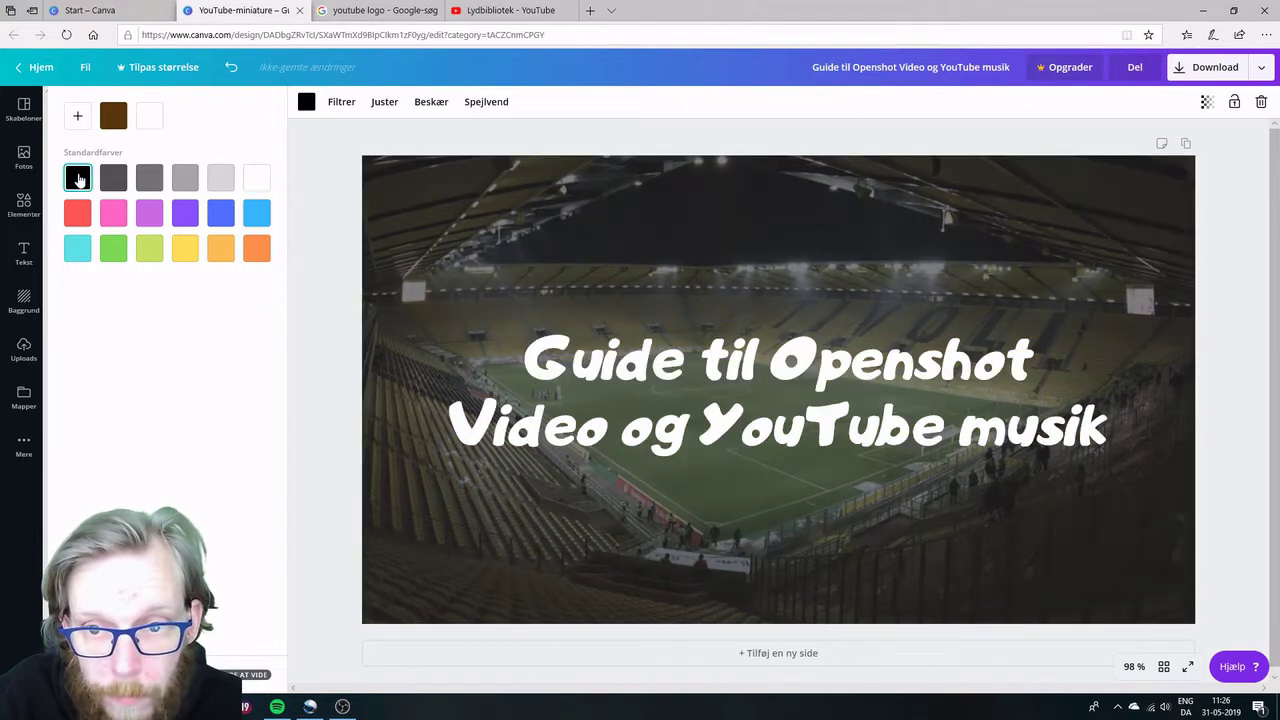
{"action": "left_click", "coordinate": [310, 535]}
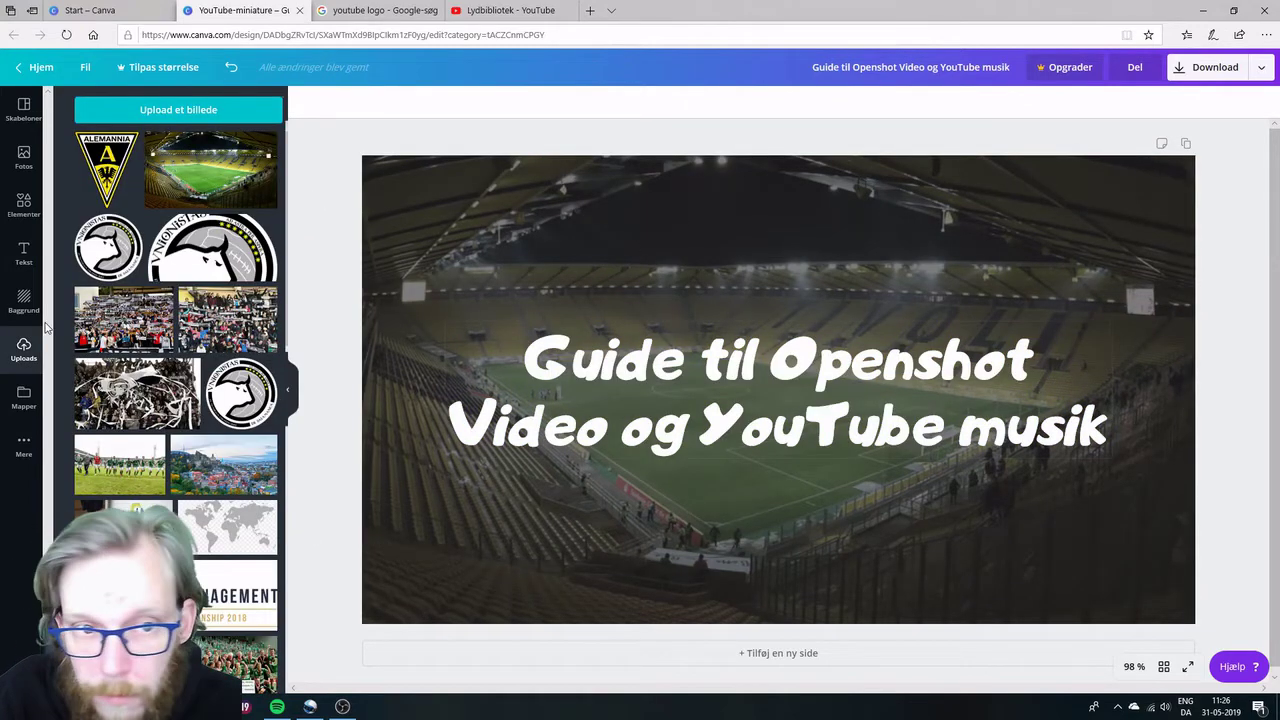
Upload the images openshot_logo245 and youtube-logo-vector from the Overførsler folder.
{"action": "scroll", "coordinate": [175, 350], "scroll_direction": "down", "scroll_amount": 3}
{"action": "scroll", "coordinate": [175, 350], "scroll_direction": "up", "scroll_amount": 3}
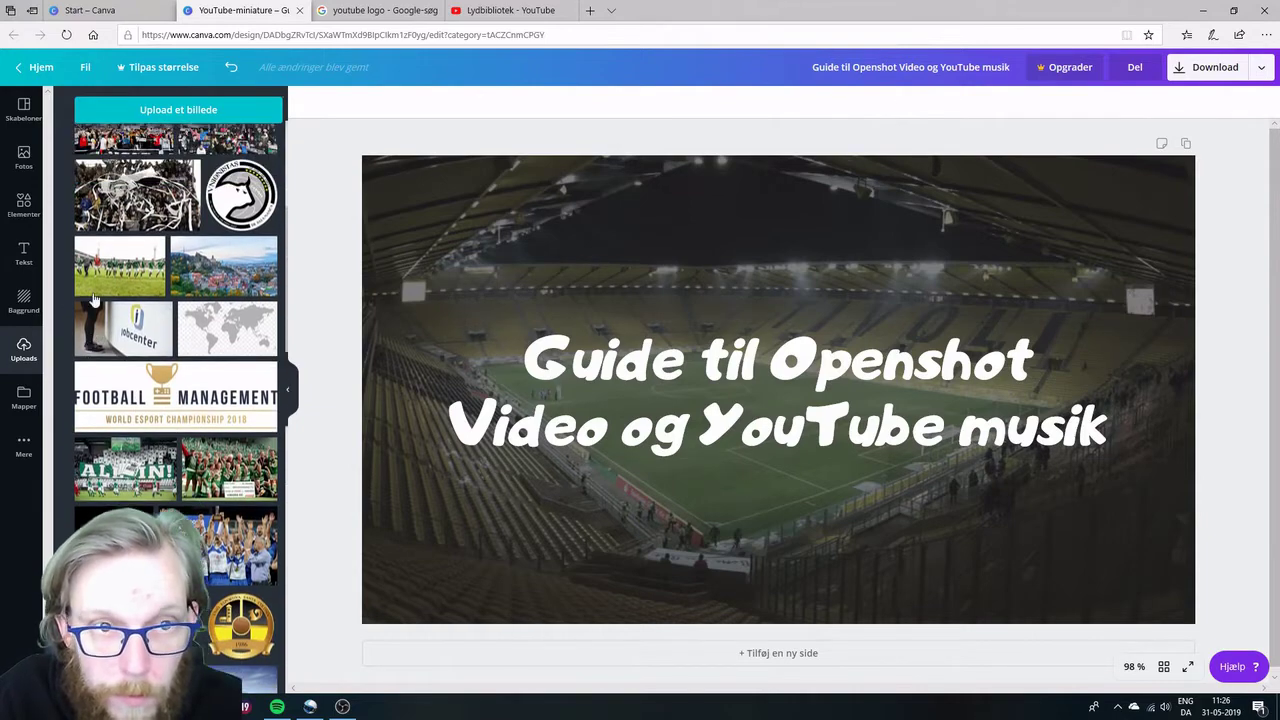
{"action": "left_click", "coordinate": [148, 112]}
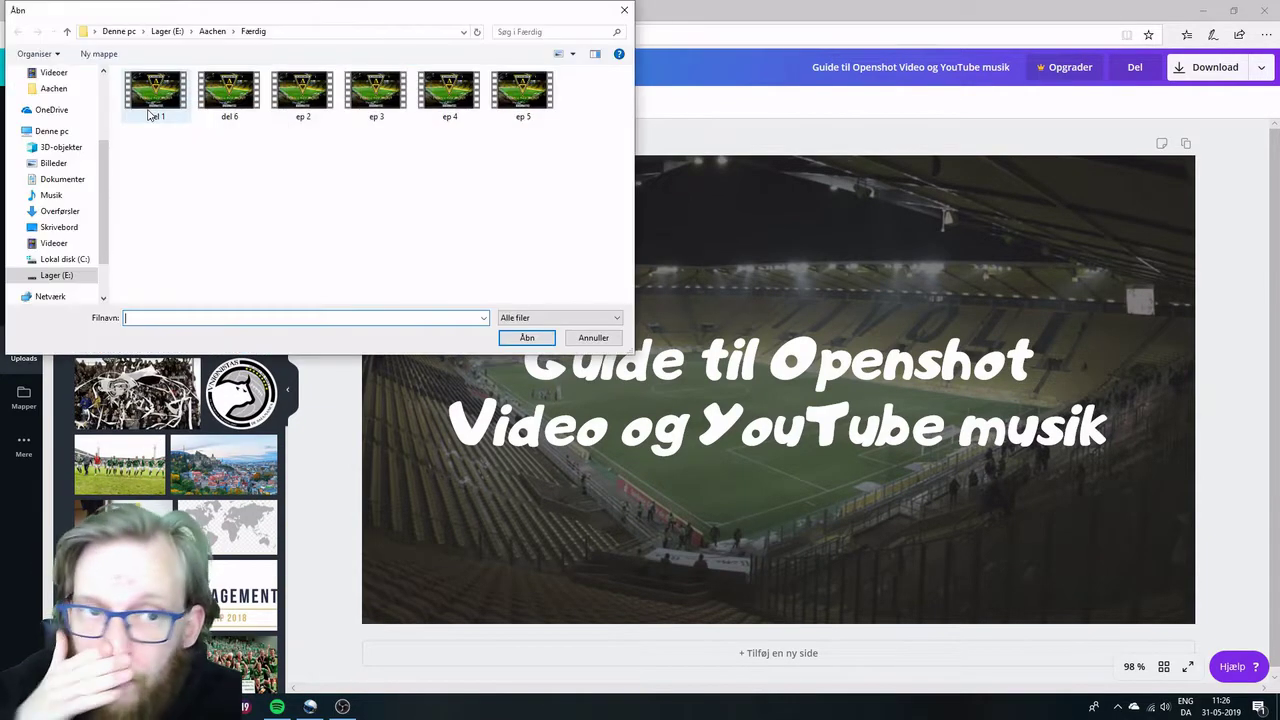
{"action": "scroll", "coordinate": [72, 170], "scroll_direction": "up", "scroll_amount": 3}
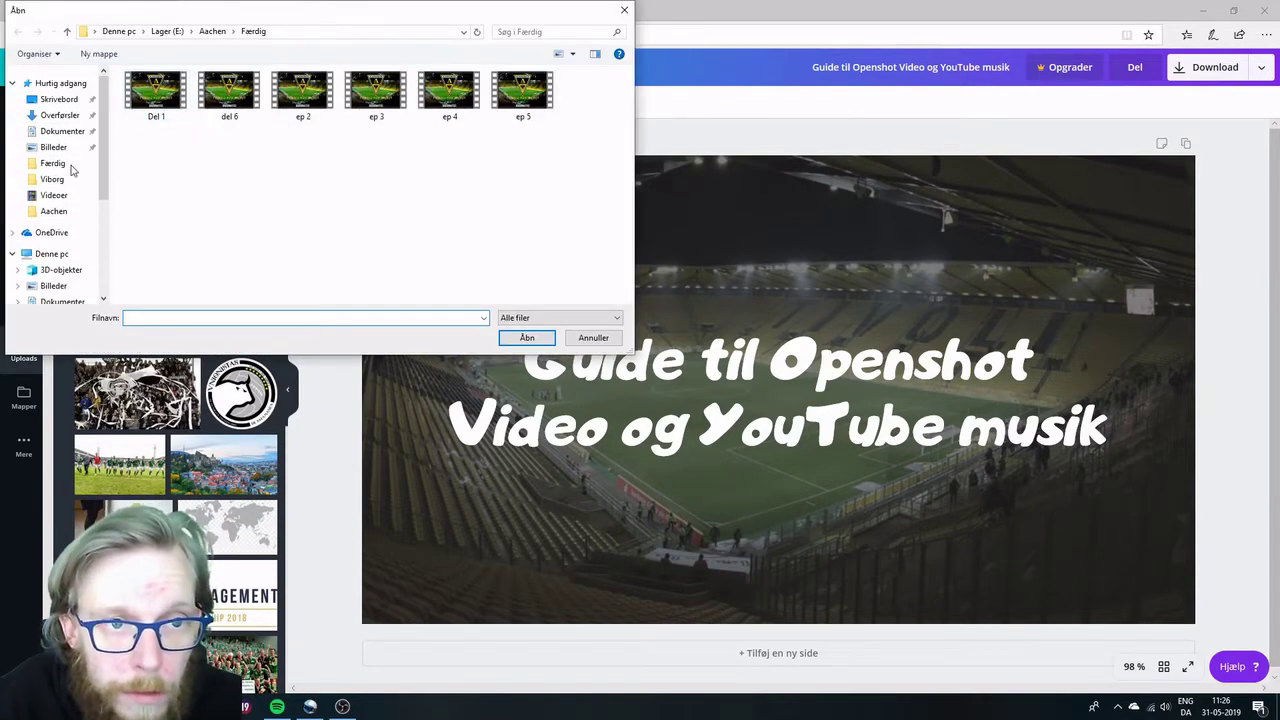
{"action": "left_click", "coordinate": [58, 116]}
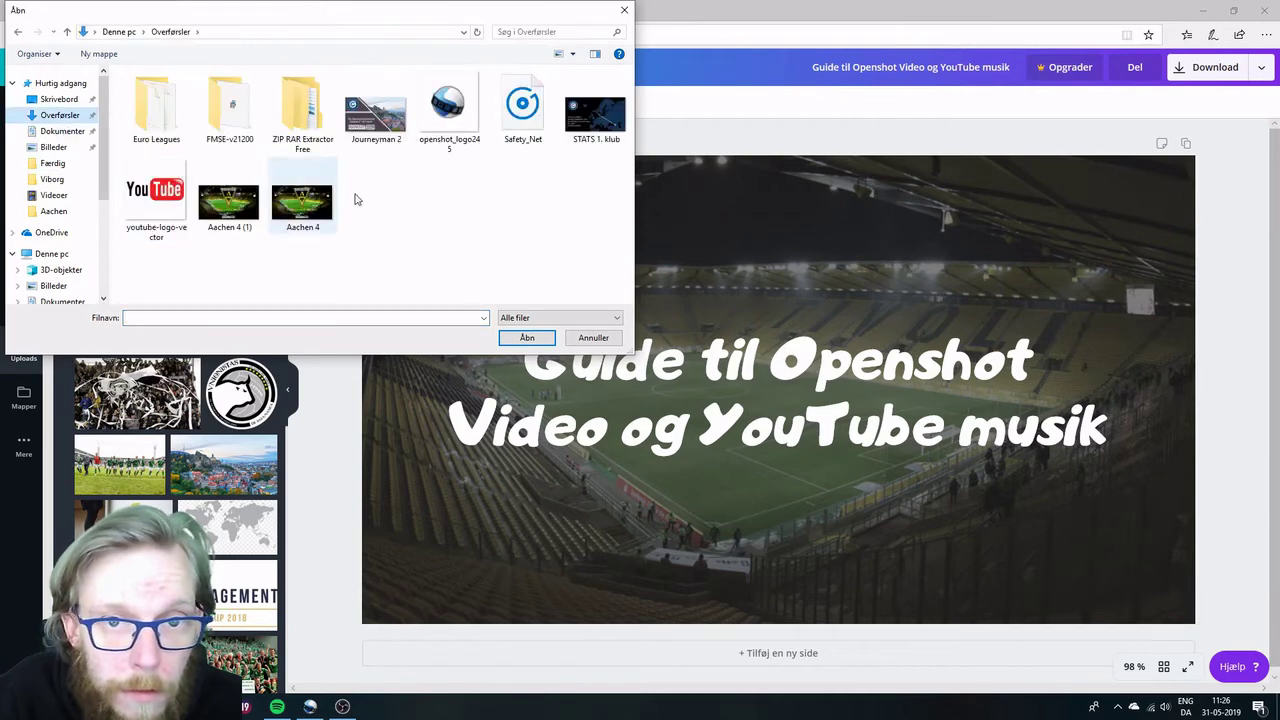
{"action": "left_click", "coordinate": [443, 128]}
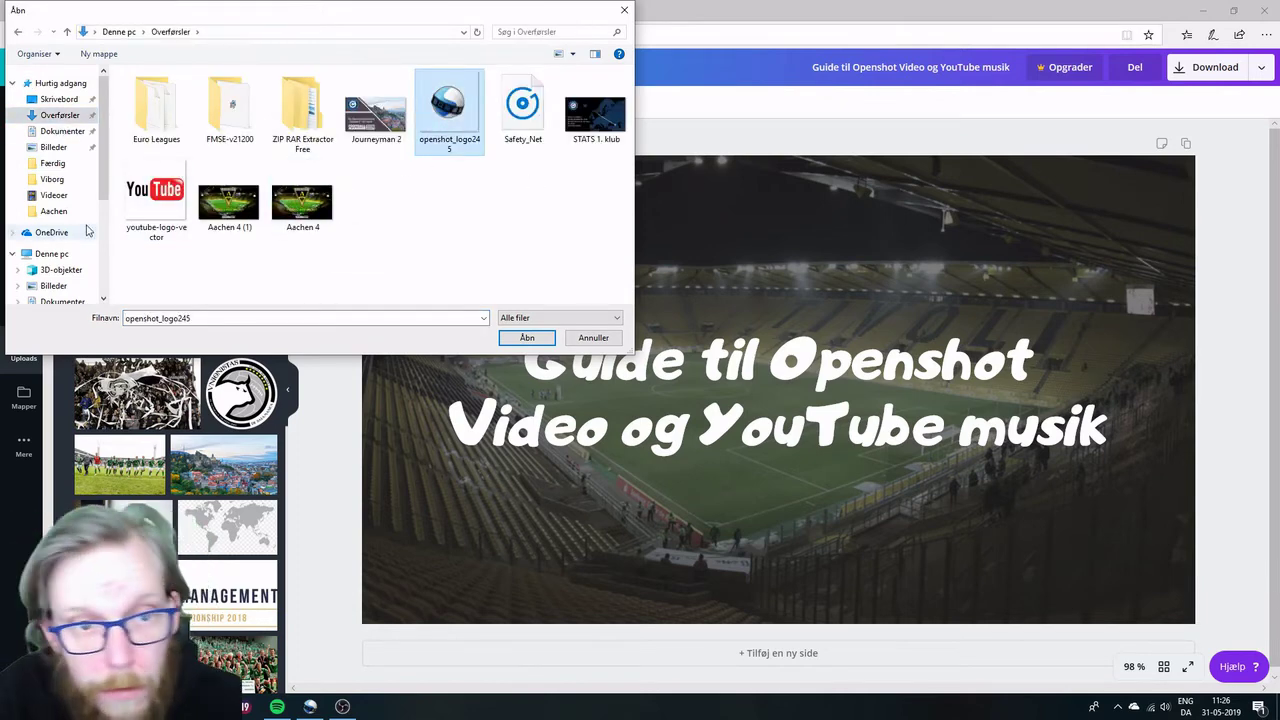
{"action": "left_click", "coordinate": [155, 200], "text": "ctrl"}
{"action": "left_click", "coordinate": [527, 337]}
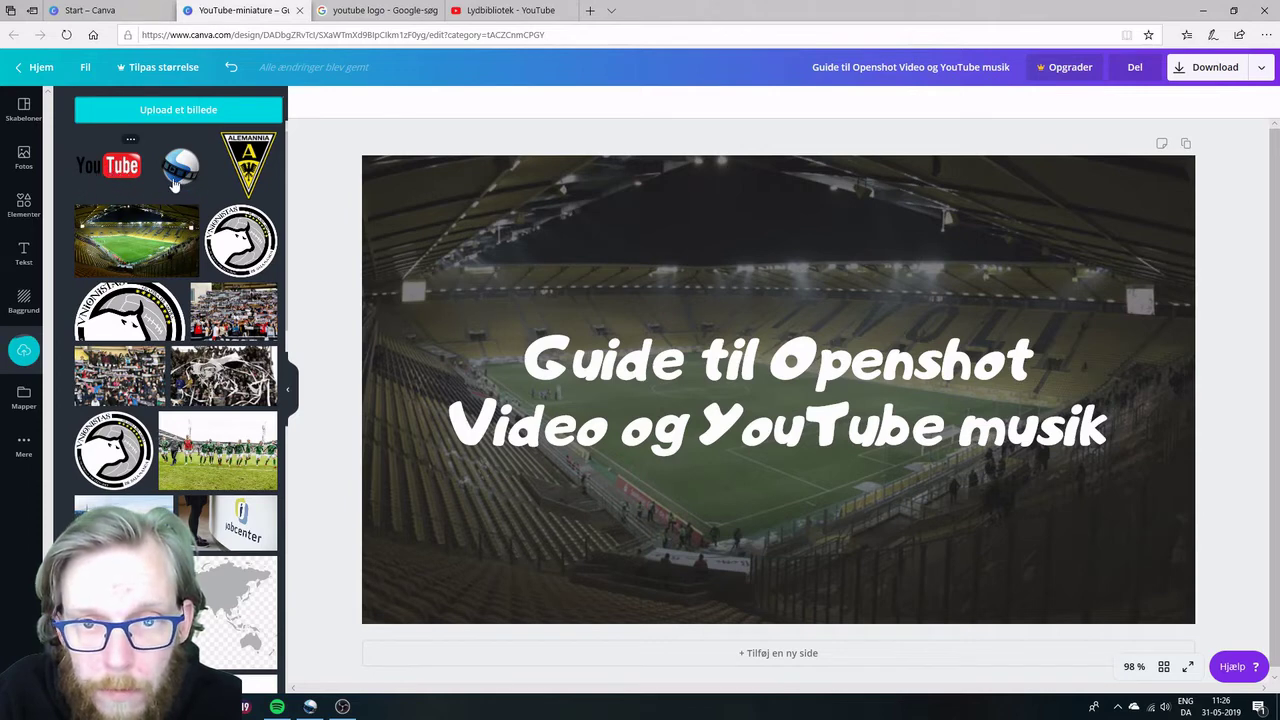
Add the uploaded YouTube logo, shrink it to about 277 × 277 and place it above the heading.
{"action": "left_click", "coordinate": [108, 160]}
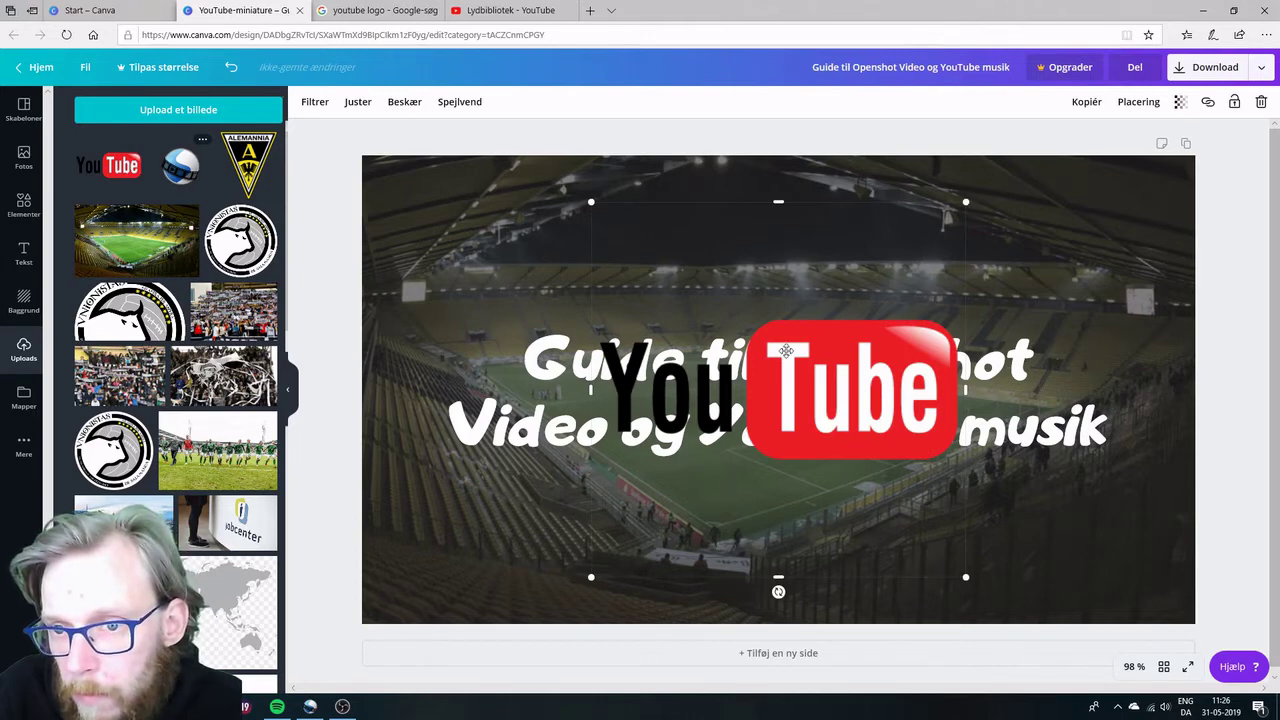
{"action": "left_click_drag", "start_coordinate": [786, 350], "coordinate": [771, 397]}
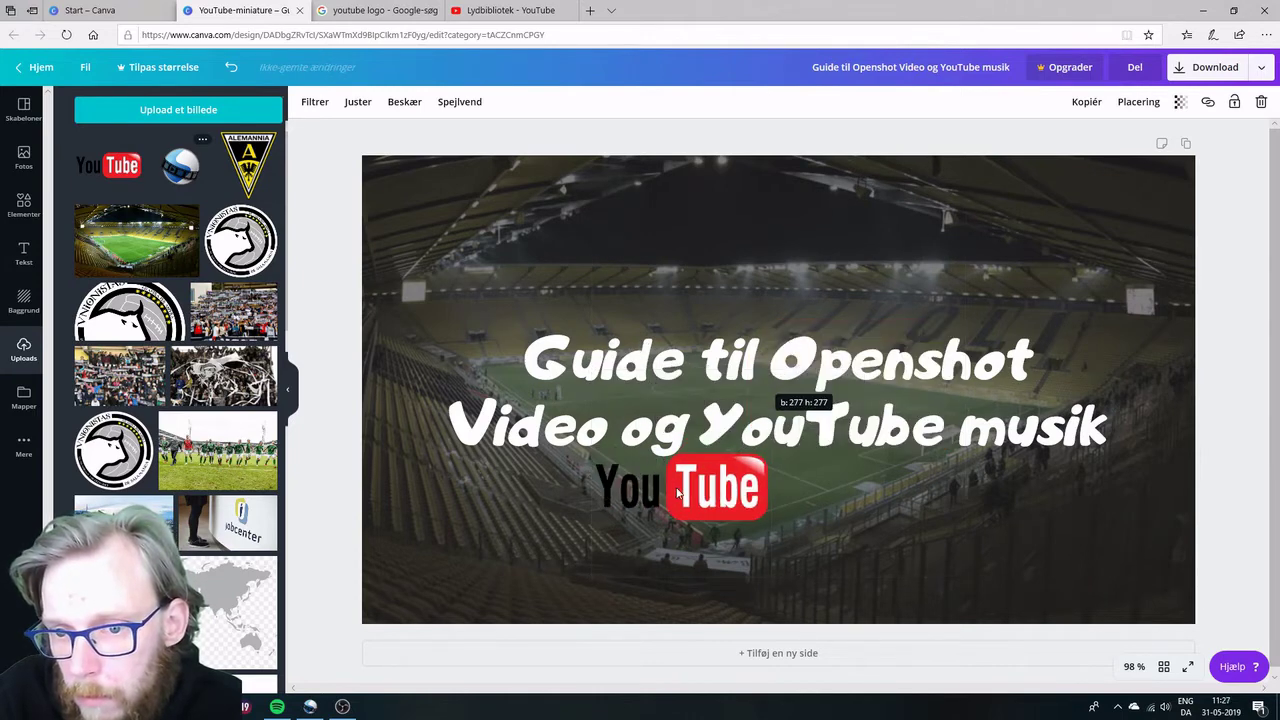
{"action": "left_click_drag", "start_coordinate": [654, 437], "coordinate": [634, 273]}
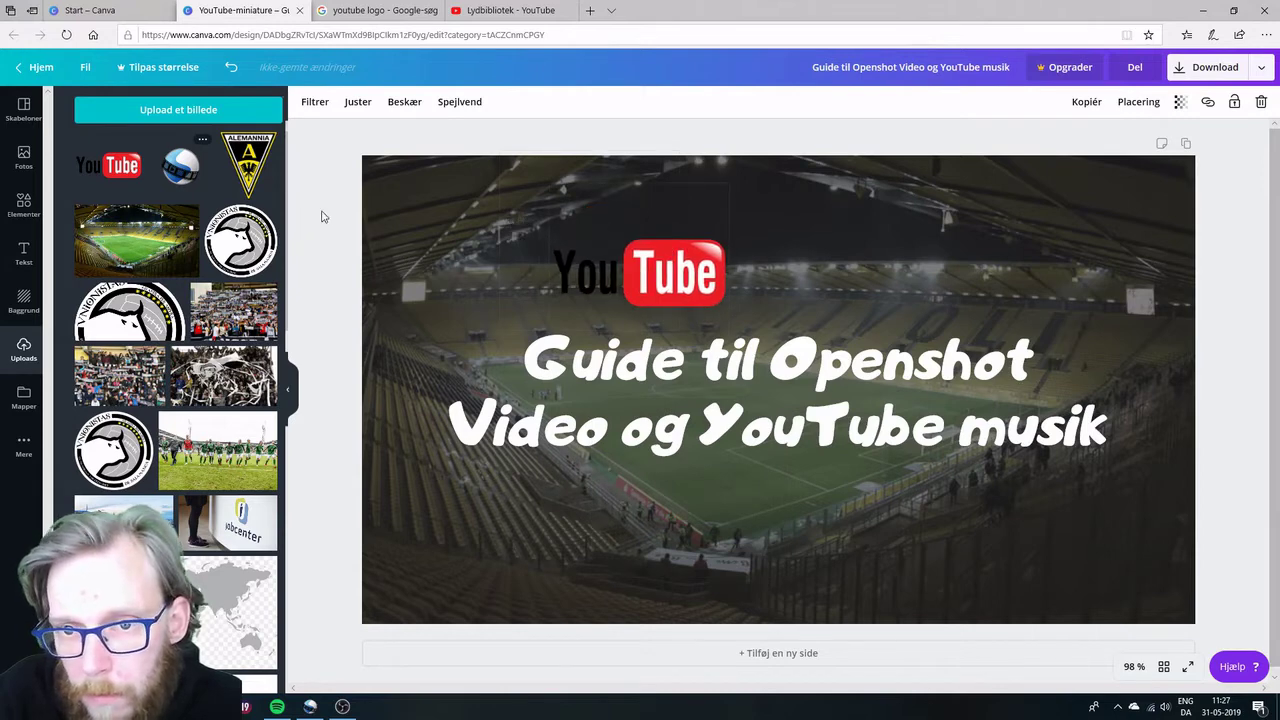
Add the OpenShot logo, shrink it to about 247 × 252 above the heading, and move the YouTube logo closer to it.
{"action": "key", "text": "Escape"}
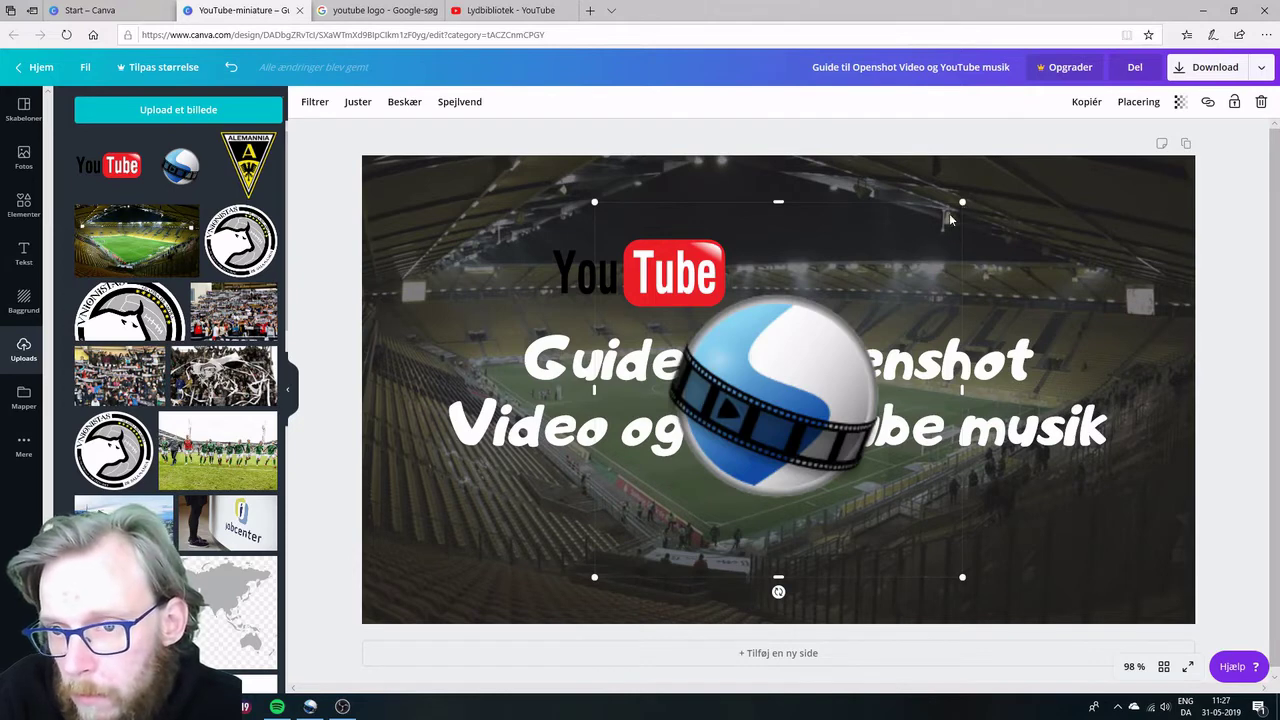
{"action": "left_click_drag", "start_coordinate": [962, 202], "coordinate": [847, 329]}
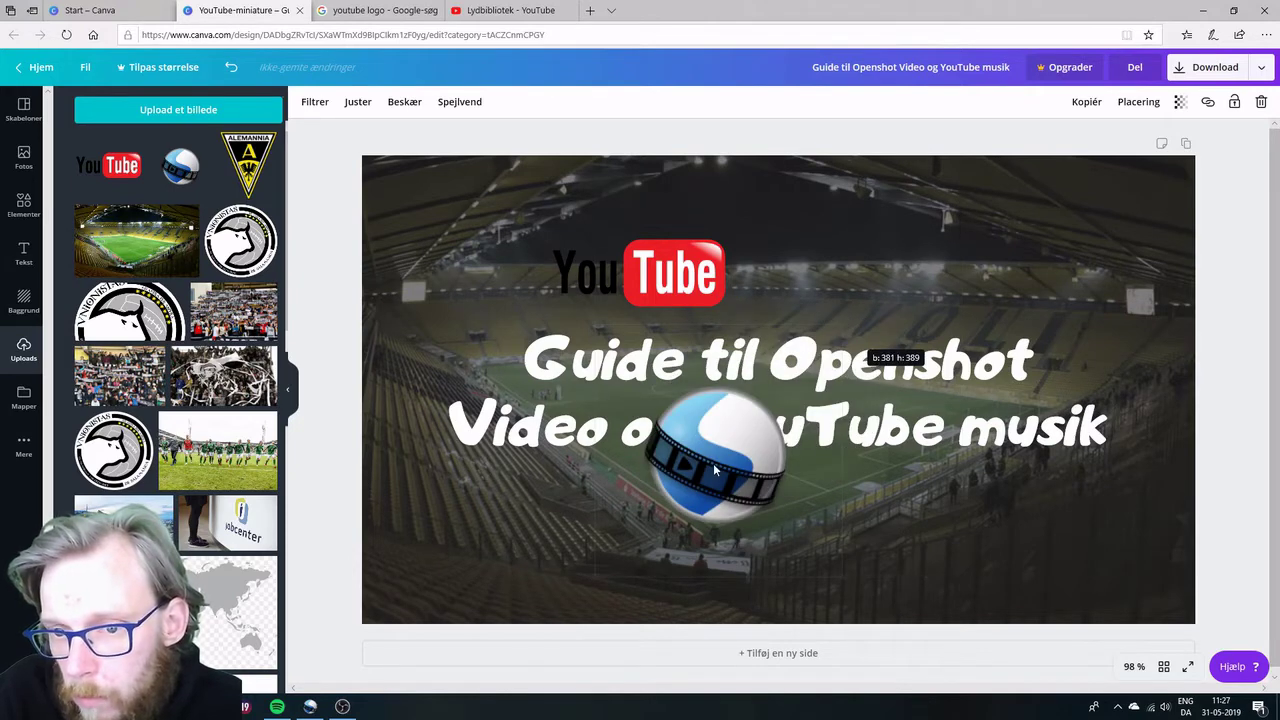
{"action": "left_click_drag", "start_coordinate": [862, 270], "coordinate": [1014, 210]}
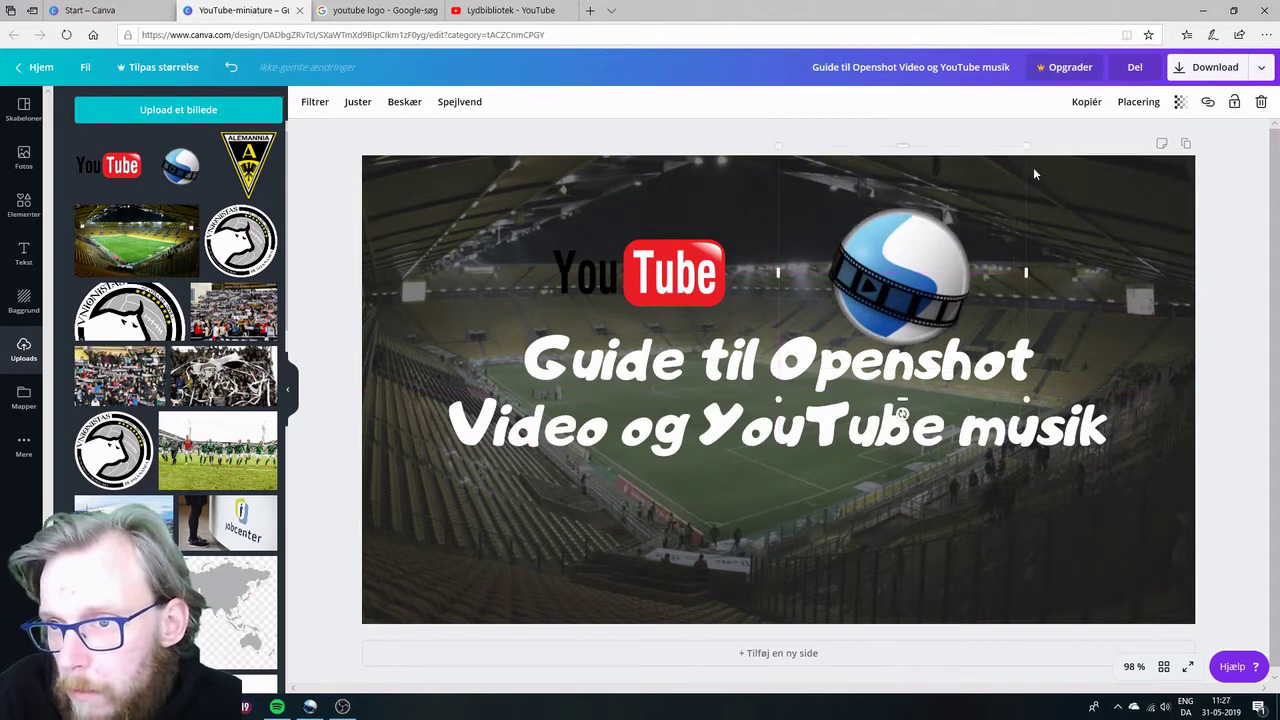
{"action": "left_click_drag", "start_coordinate": [960, 208], "coordinate": [938, 236]}
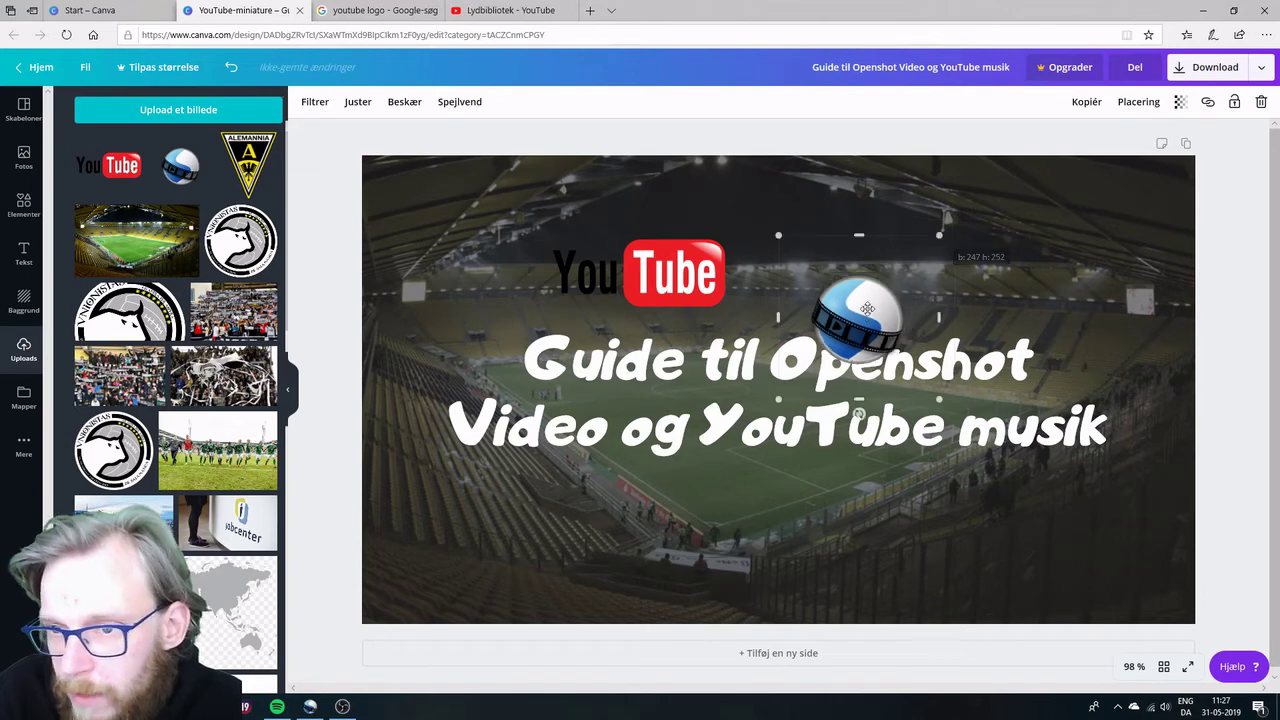
{"action": "left_click_drag", "start_coordinate": [871, 287], "coordinate": [865, 273]}
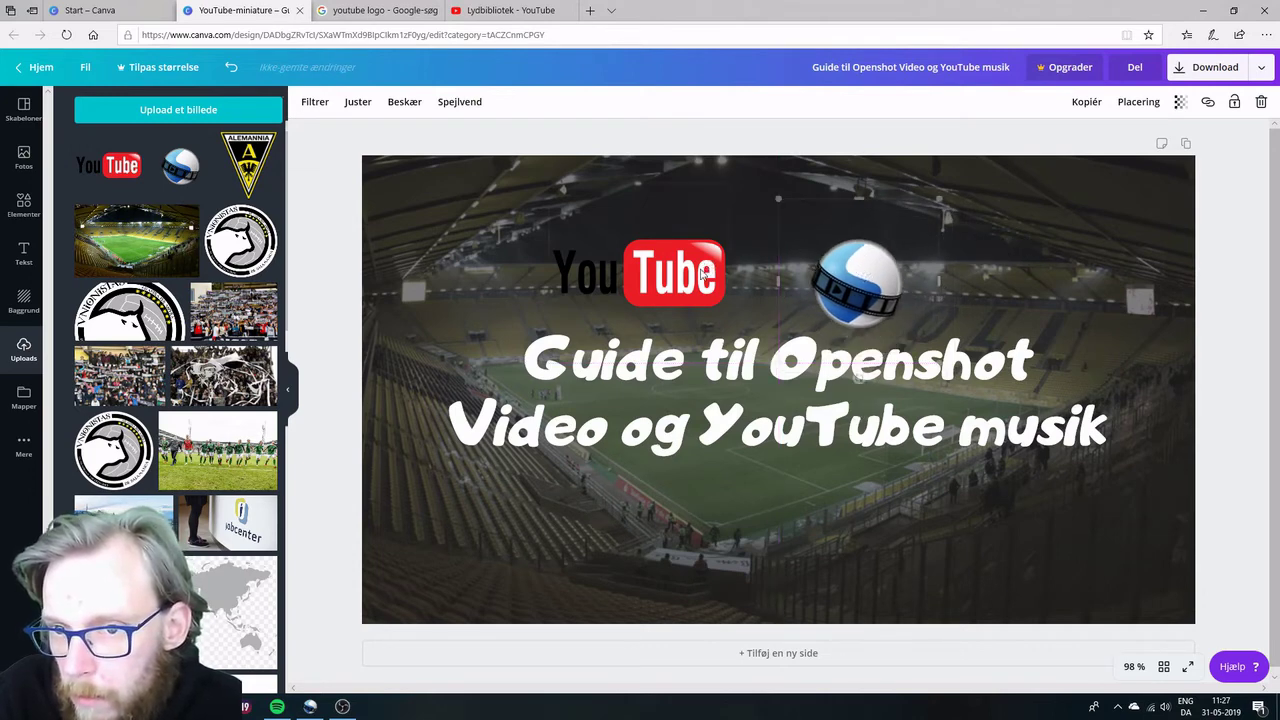
{"action": "left_click_drag", "start_coordinate": [721, 271], "coordinate": [747, 270]}
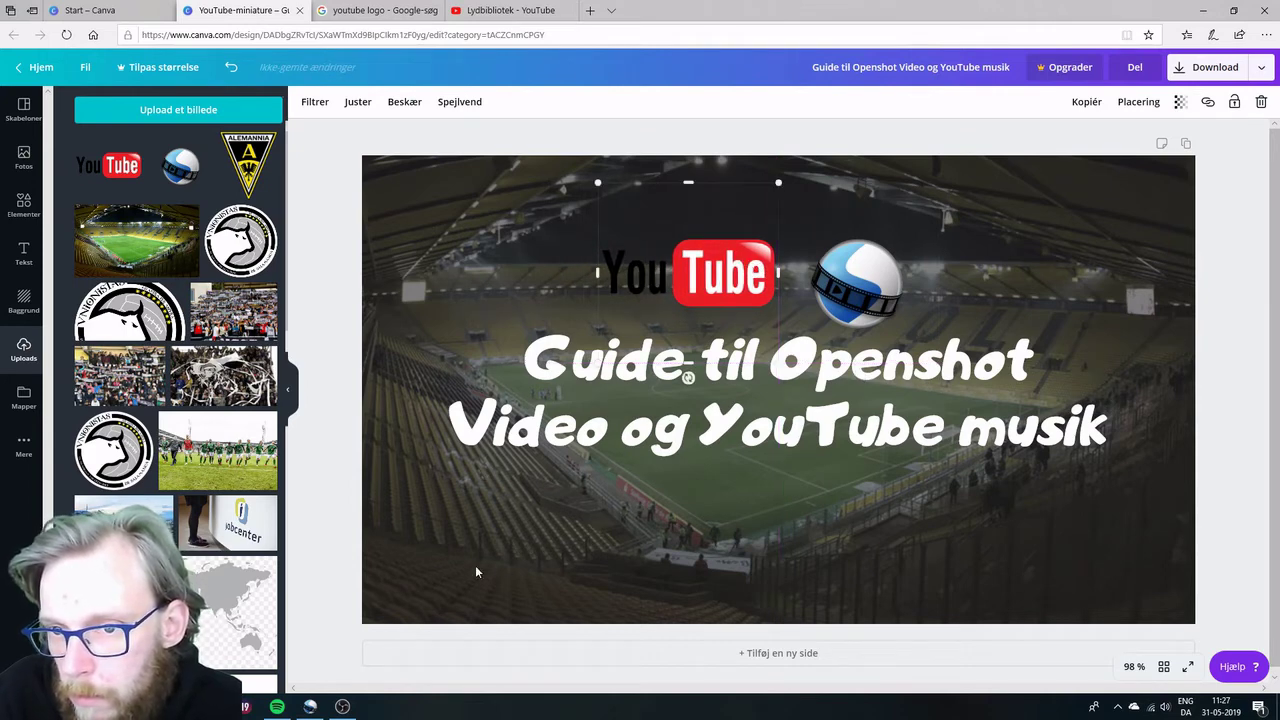
Move both logos below the heading, with the YouTube logo on the left and the OpenShot logo level with it on the right.
{"action": "left_click", "coordinate": [336, 491]}
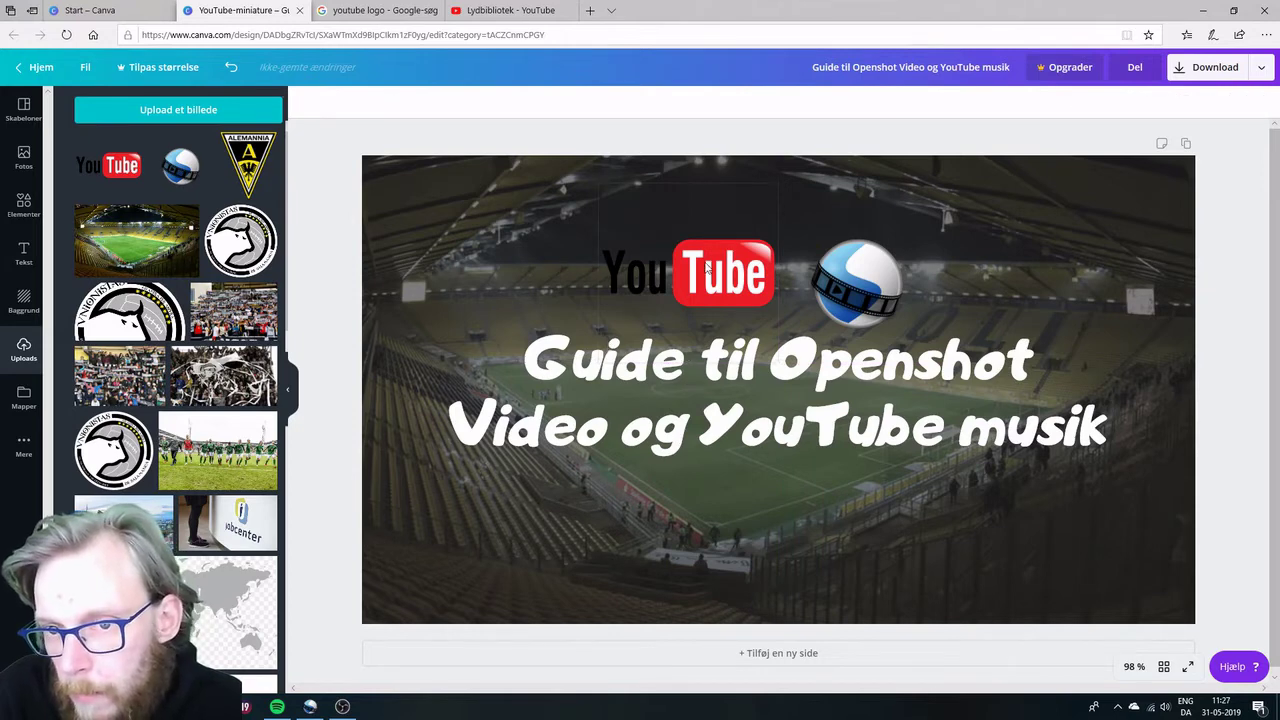
{"action": "left_click", "coordinate": [707, 267]}
{"action": "left_click_drag", "start_coordinate": [744, 518], "coordinate": [615, 510]}
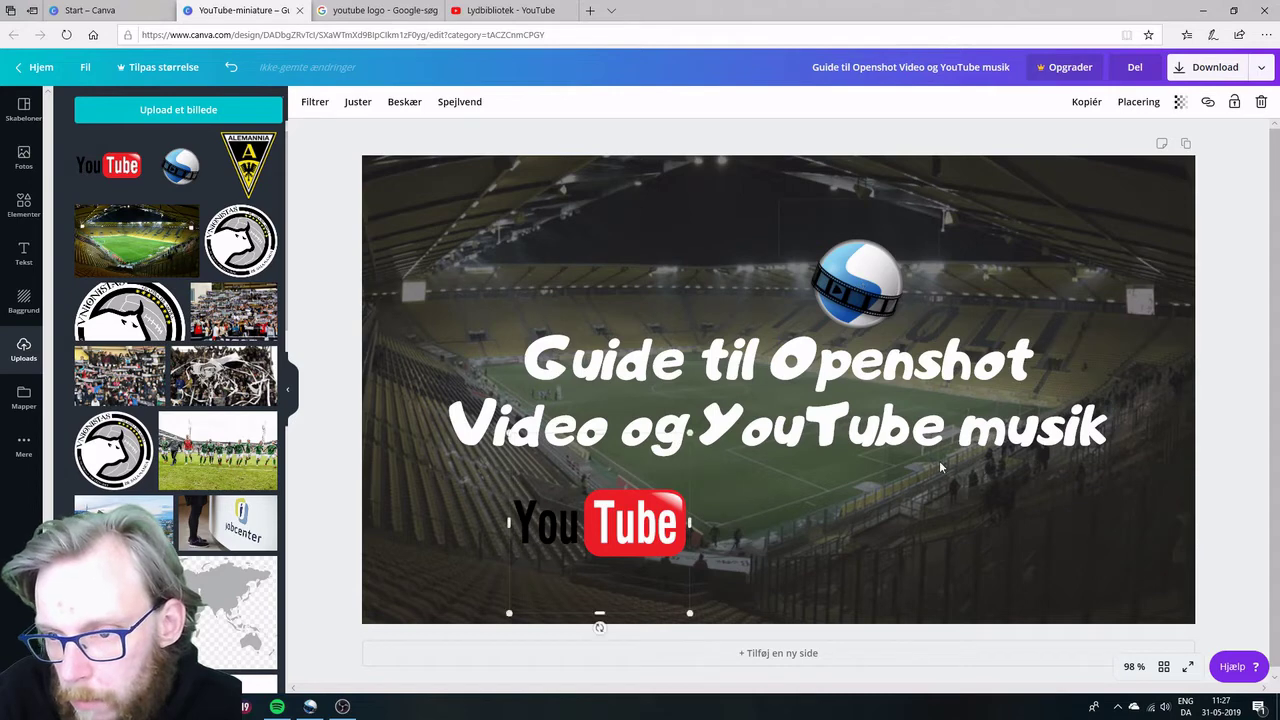
{"action": "left_click_drag", "start_coordinate": [857, 283], "coordinate": [978, 531]}
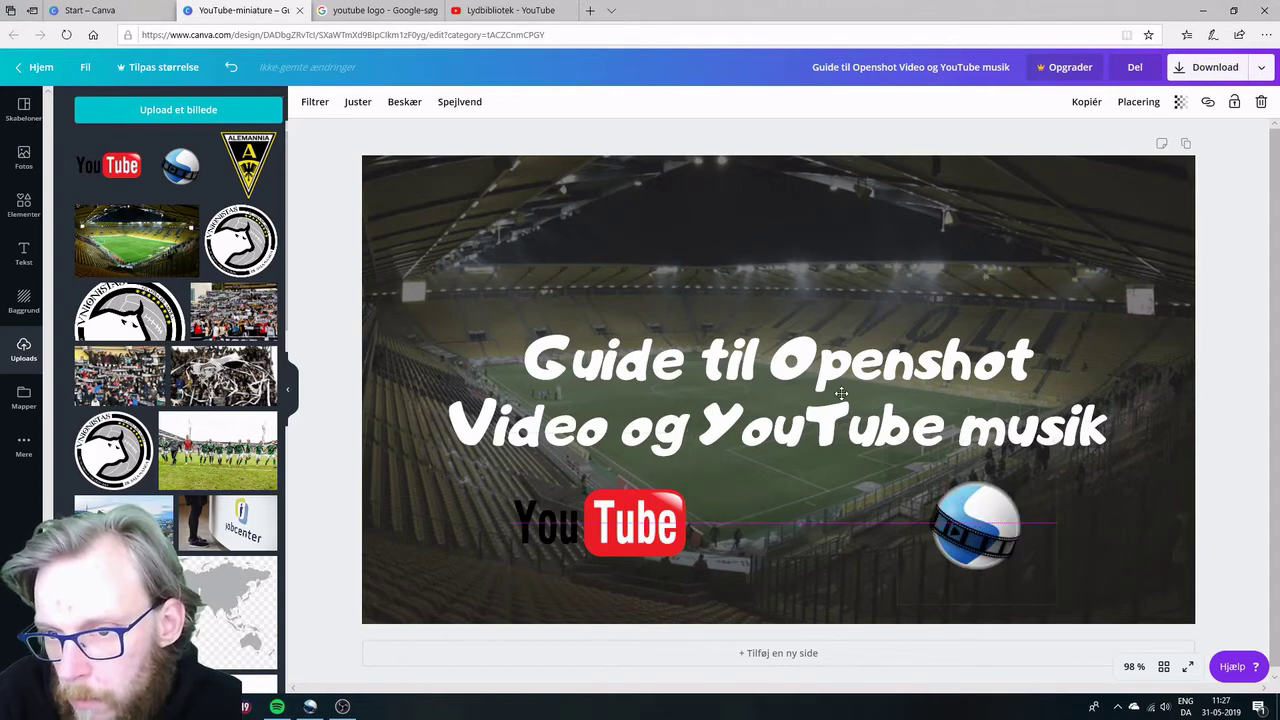
Move the heading slightly up the thumbnail, away from the logos, and deselect it.
{"action": "left_click", "coordinate": [805, 370]}
{"action": "left_click_drag", "start_coordinate": [800, 333], "coordinate": [800, 298]}
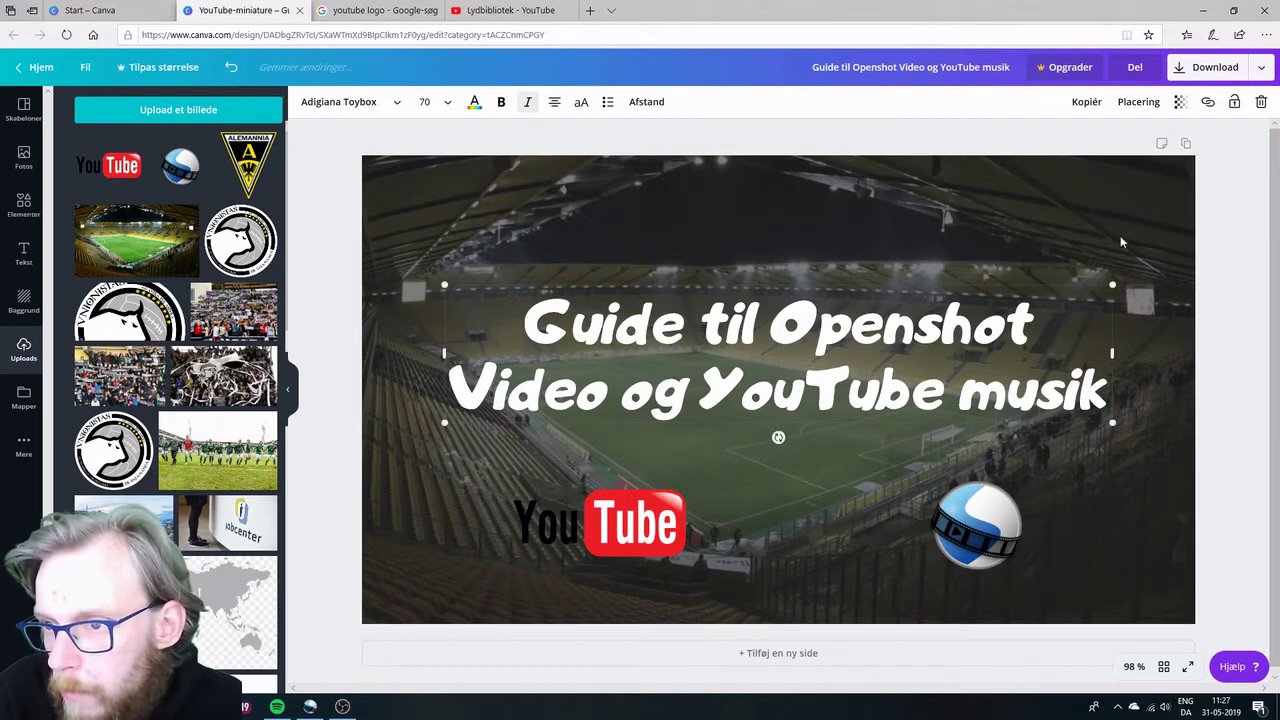
{"action": "left_click", "coordinate": [708, 638]}
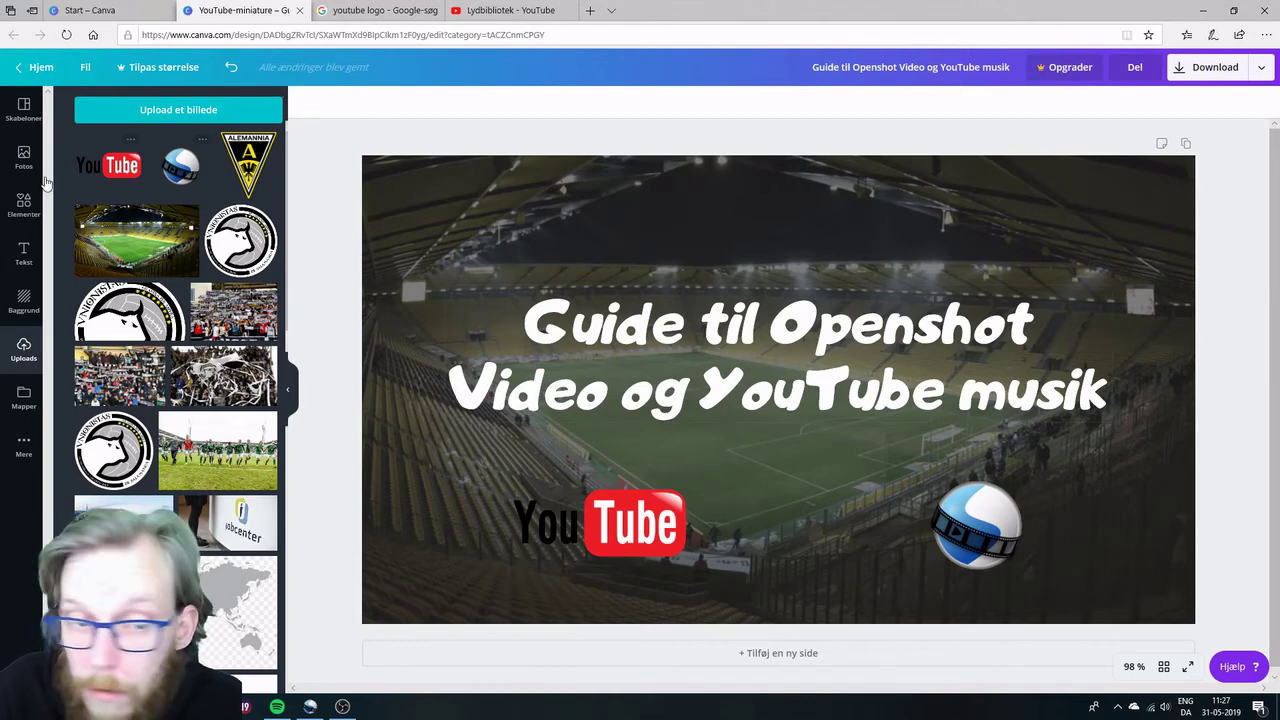
Download the thumbnail as a PNG and save it in the Overførsler folder as Guide til Openshot Video og YouTube musik.
{"action": "left_click", "coordinate": [1228, 70]}
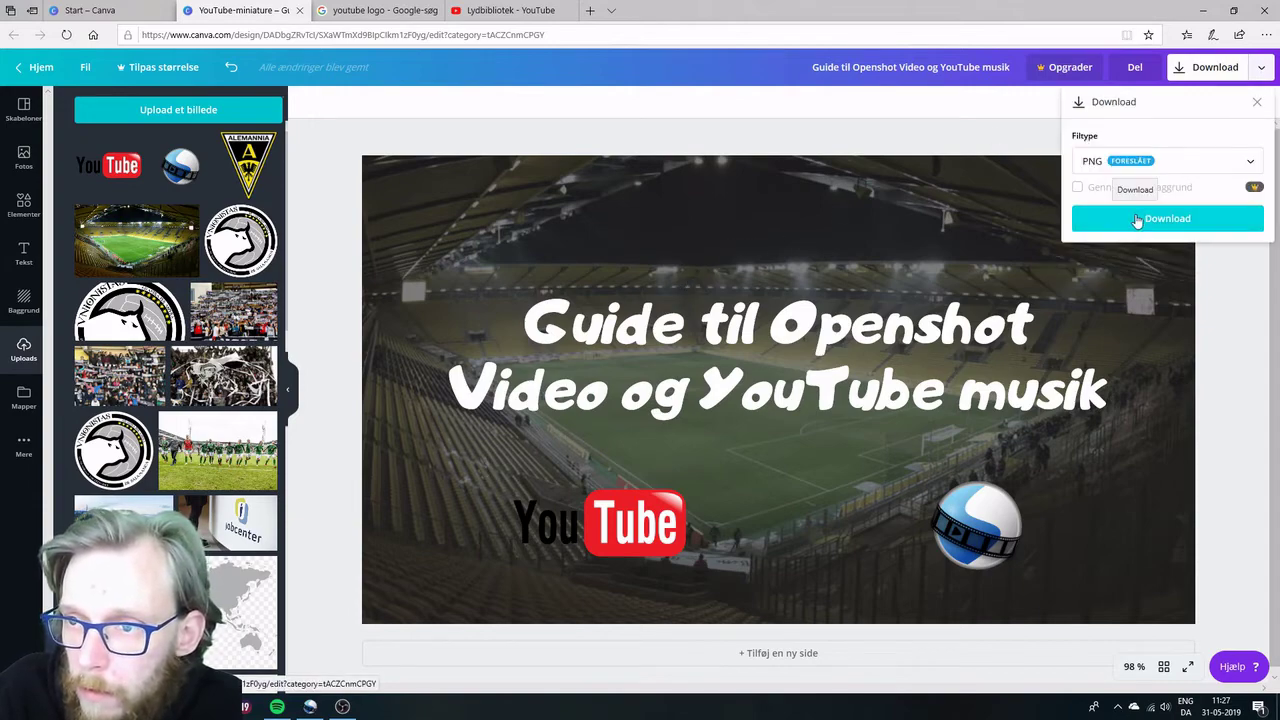
{"action": "left_click", "coordinate": [1167, 218]}
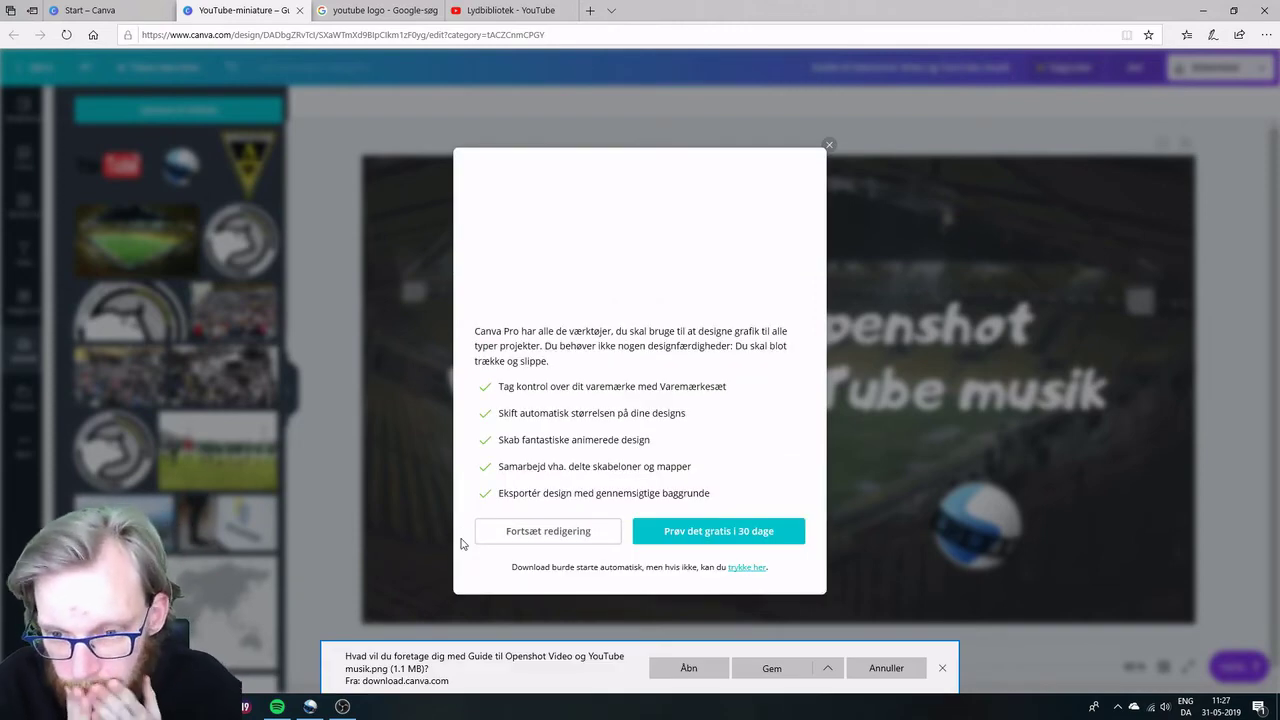
{"action": "left_click", "coordinate": [827, 668]}
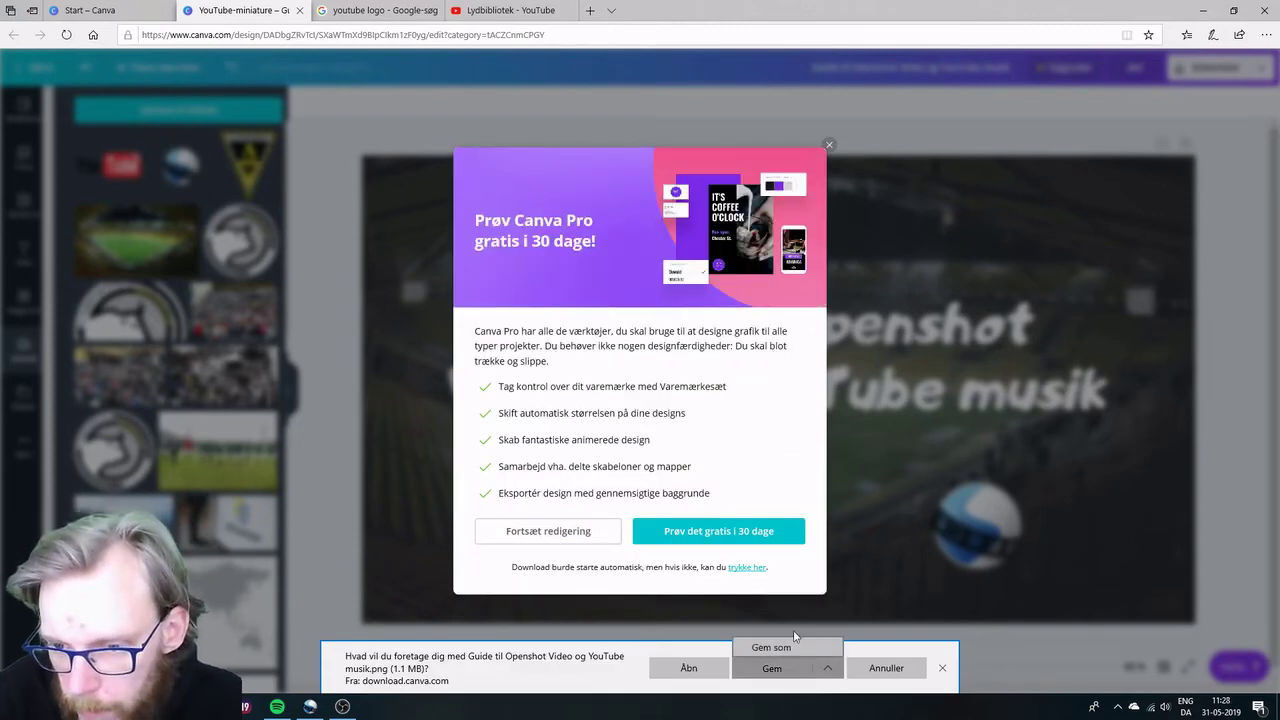
{"action": "left_click", "coordinate": [771, 647]}
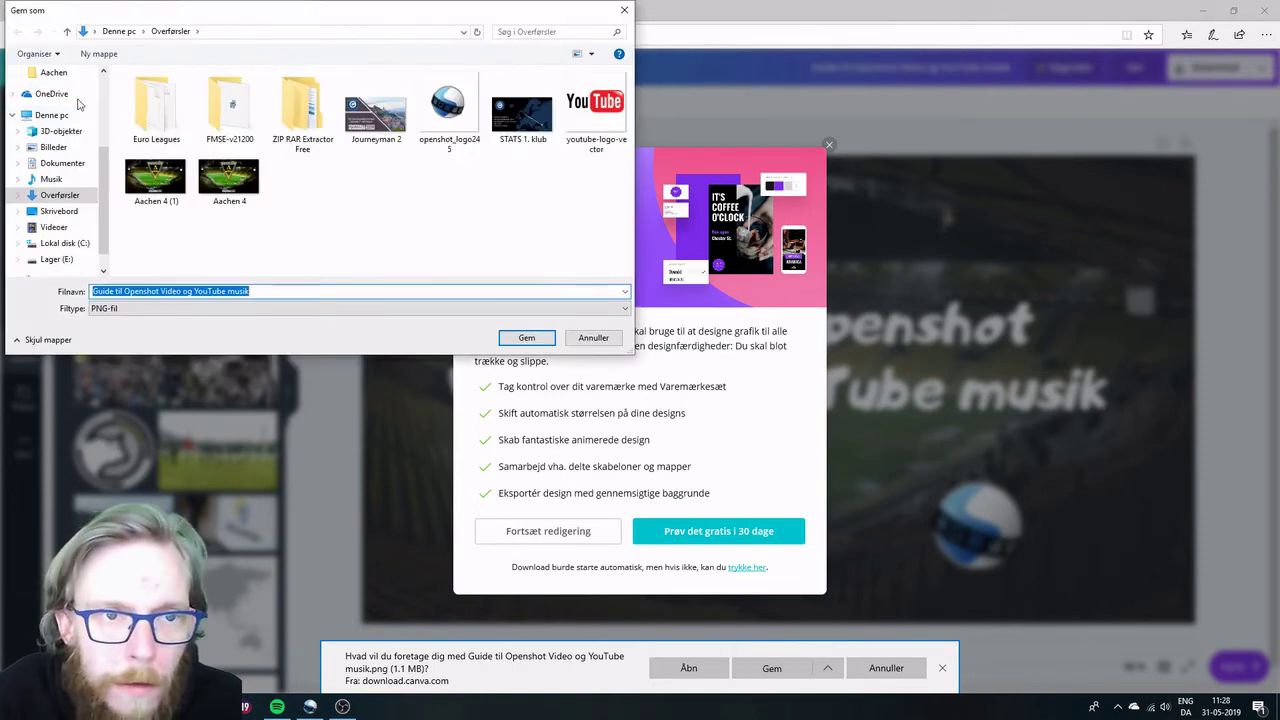
{"action": "left_click", "coordinate": [526, 338]}
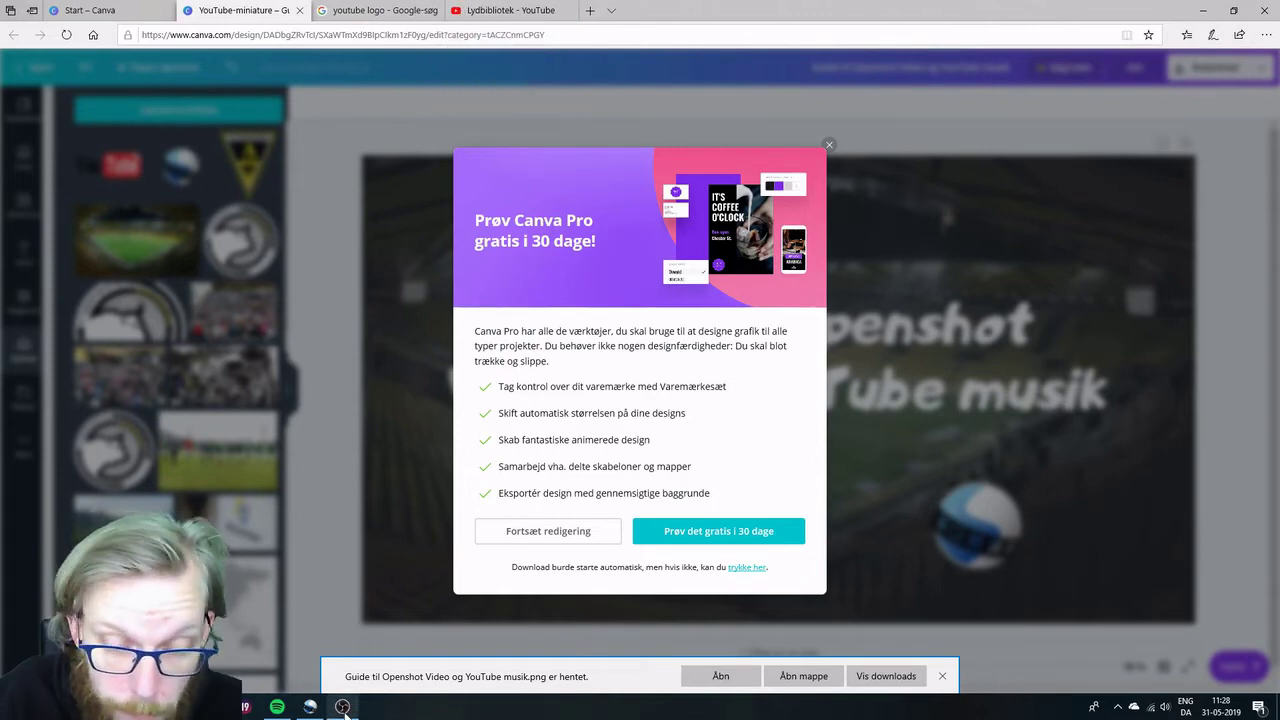
Switch to OBS, stop the current recording and start a new one, and return to the OpenShot Video Editor.
{"action": "mouse_move", "coordinate": [344, 707]}
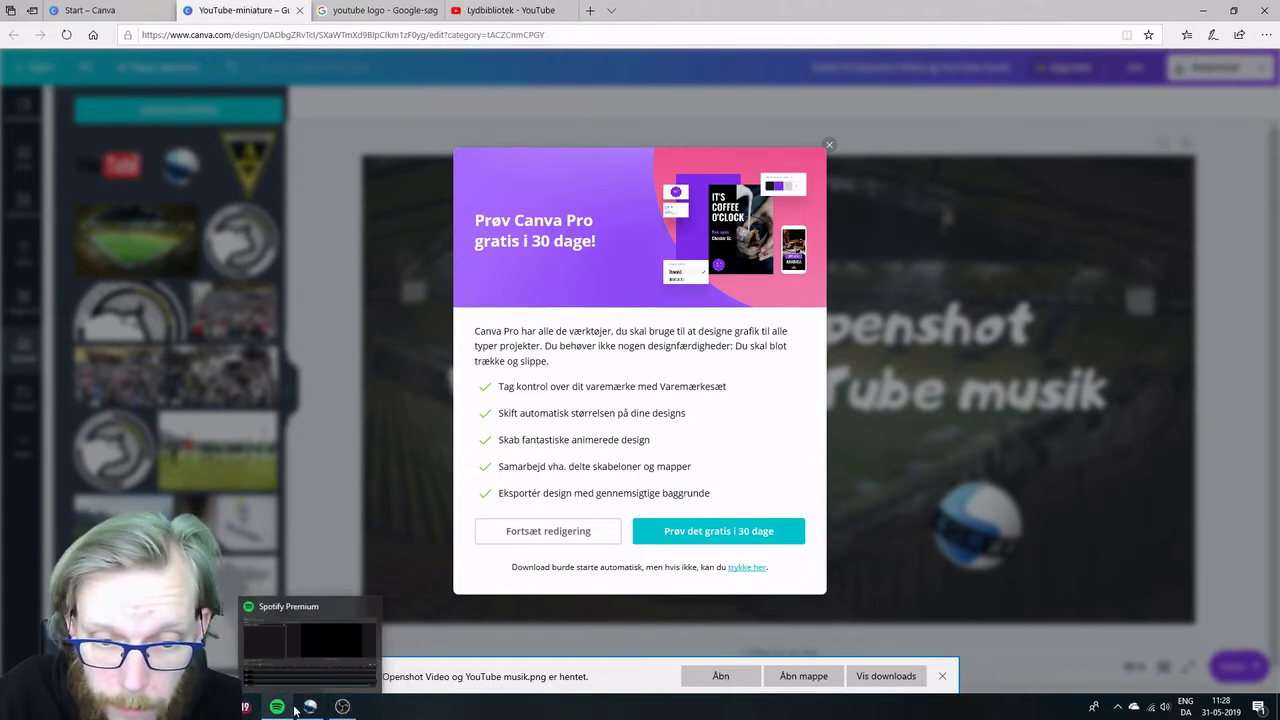
{"action": "left_click", "coordinate": [310, 707]}
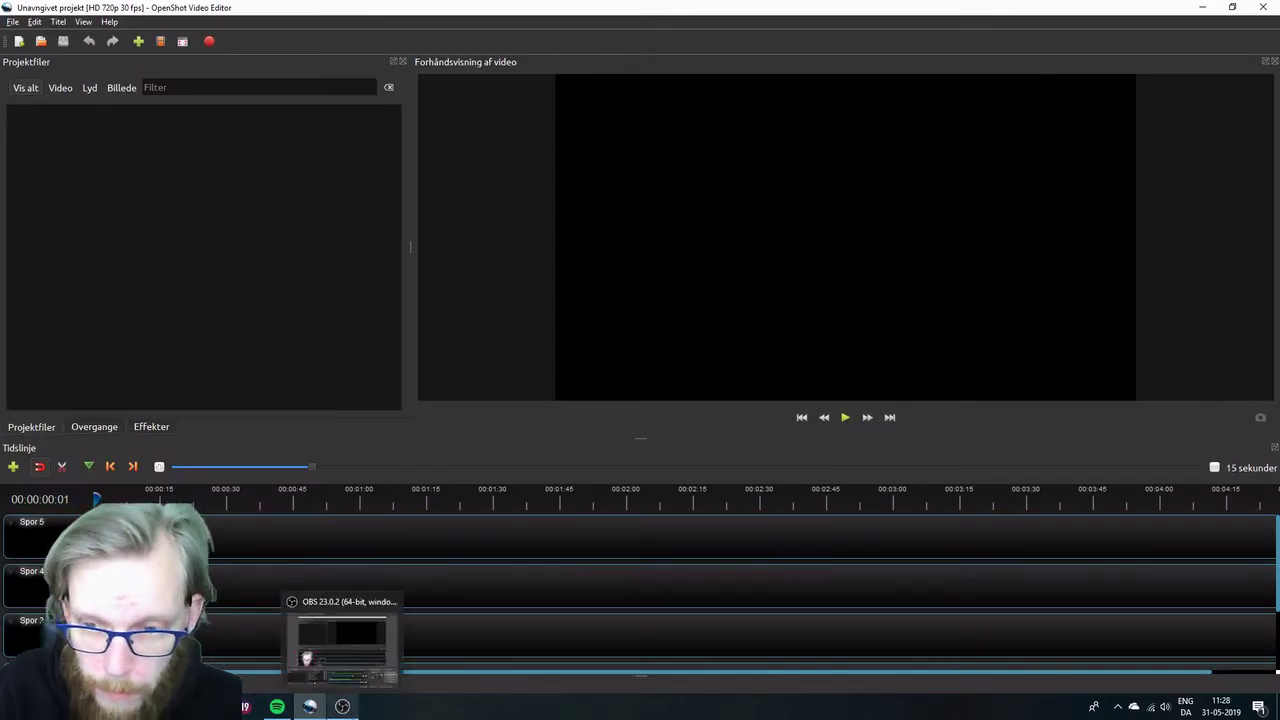
{"action": "left_click", "coordinate": [342, 707]}
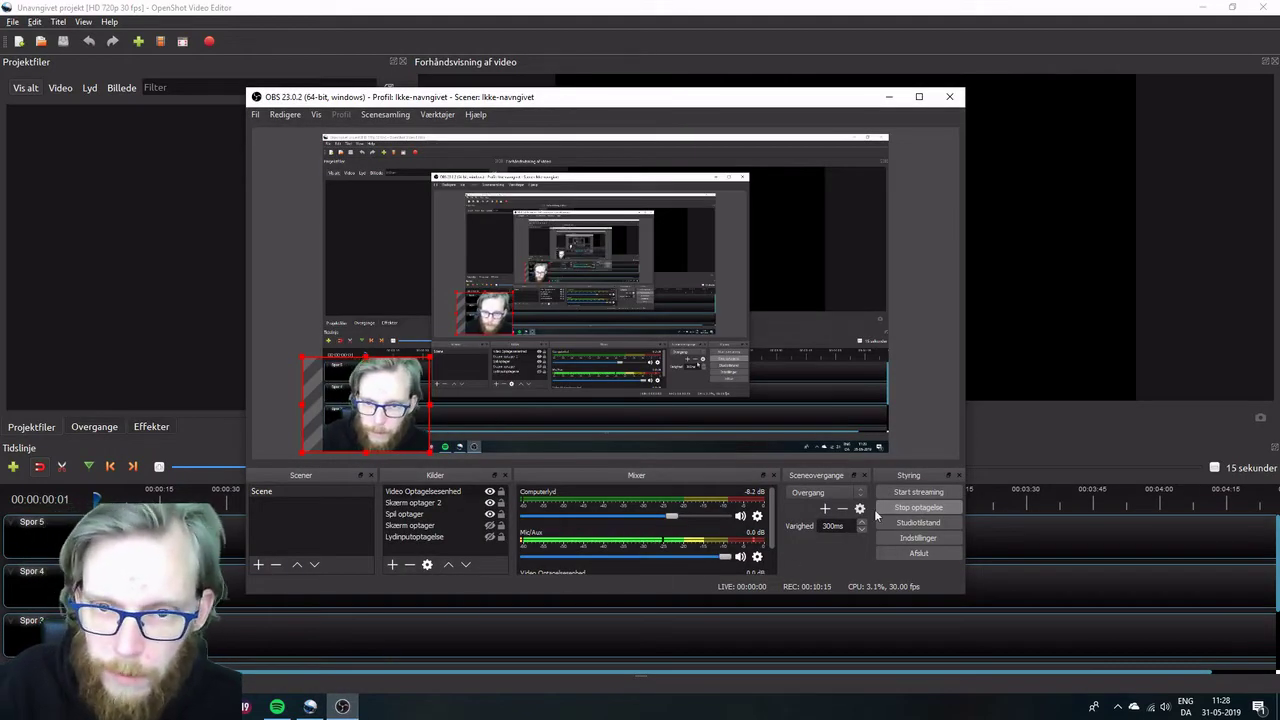
{"action": "left_click", "coordinate": [918, 507]}
{"action": "left_click", "coordinate": [918, 507]}
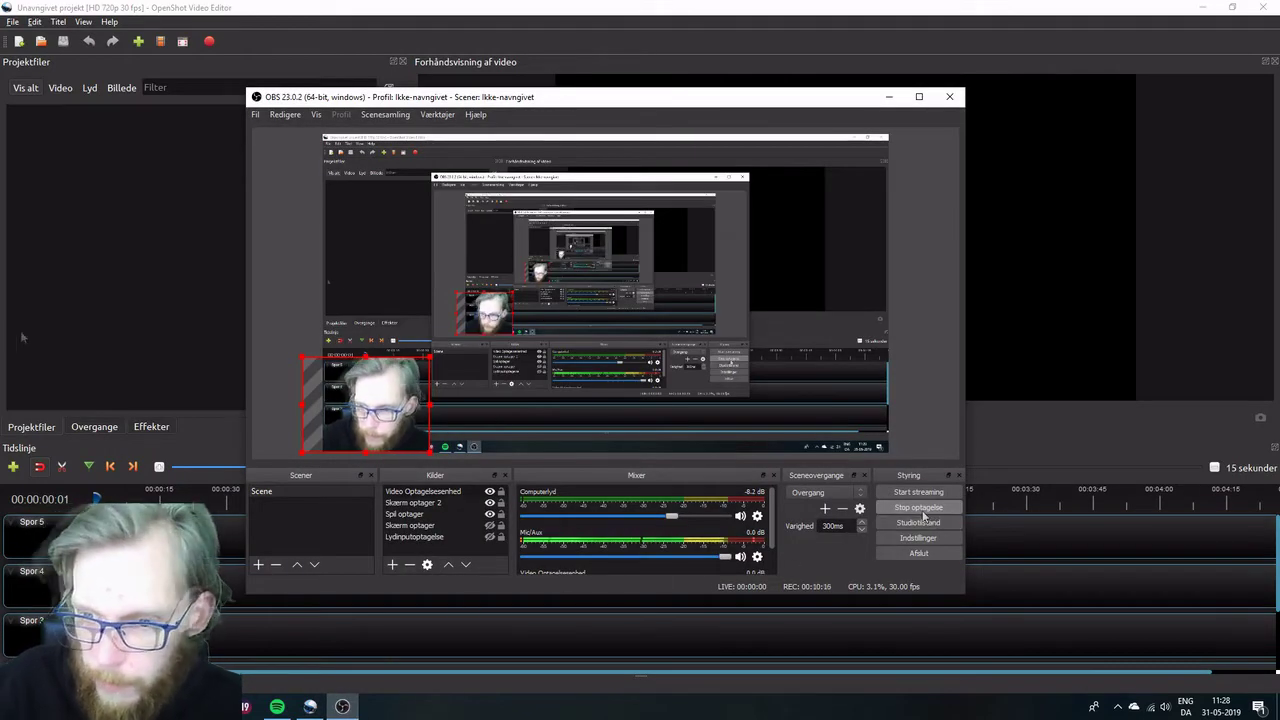
{"action": "left_click", "coordinate": [126, 326]}
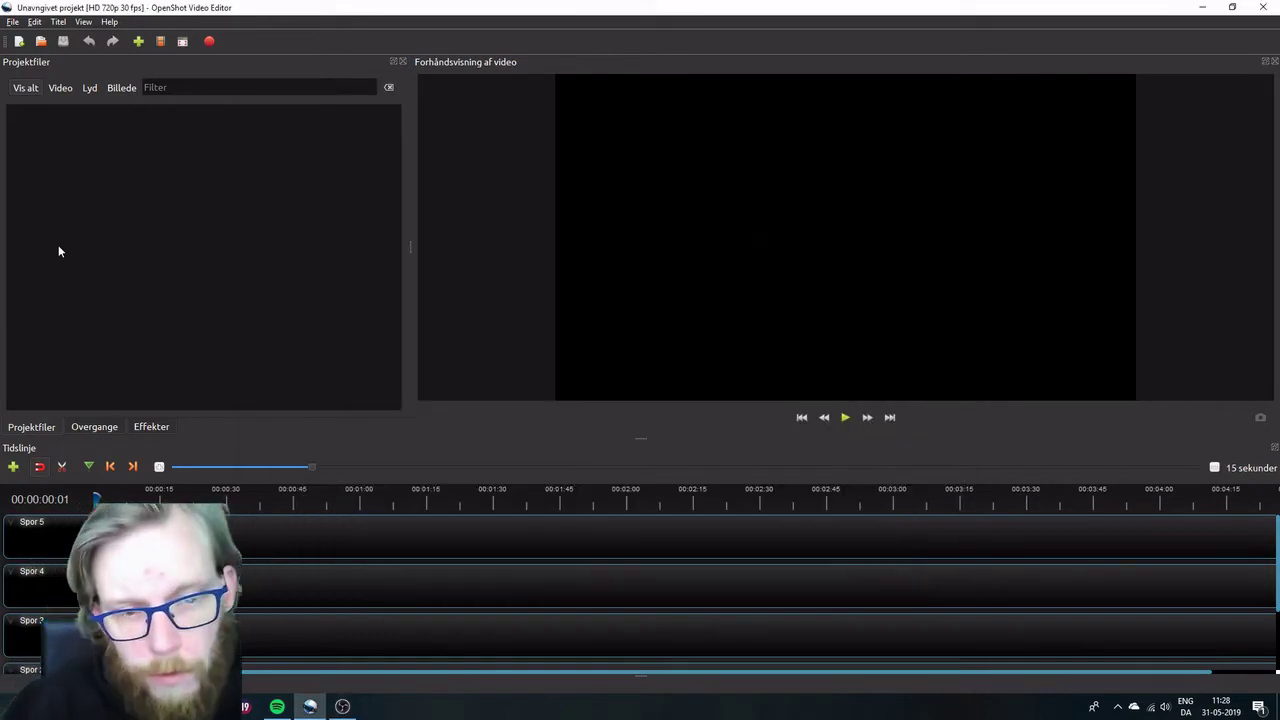
{"action": "left_click", "coordinate": [12, 22]}
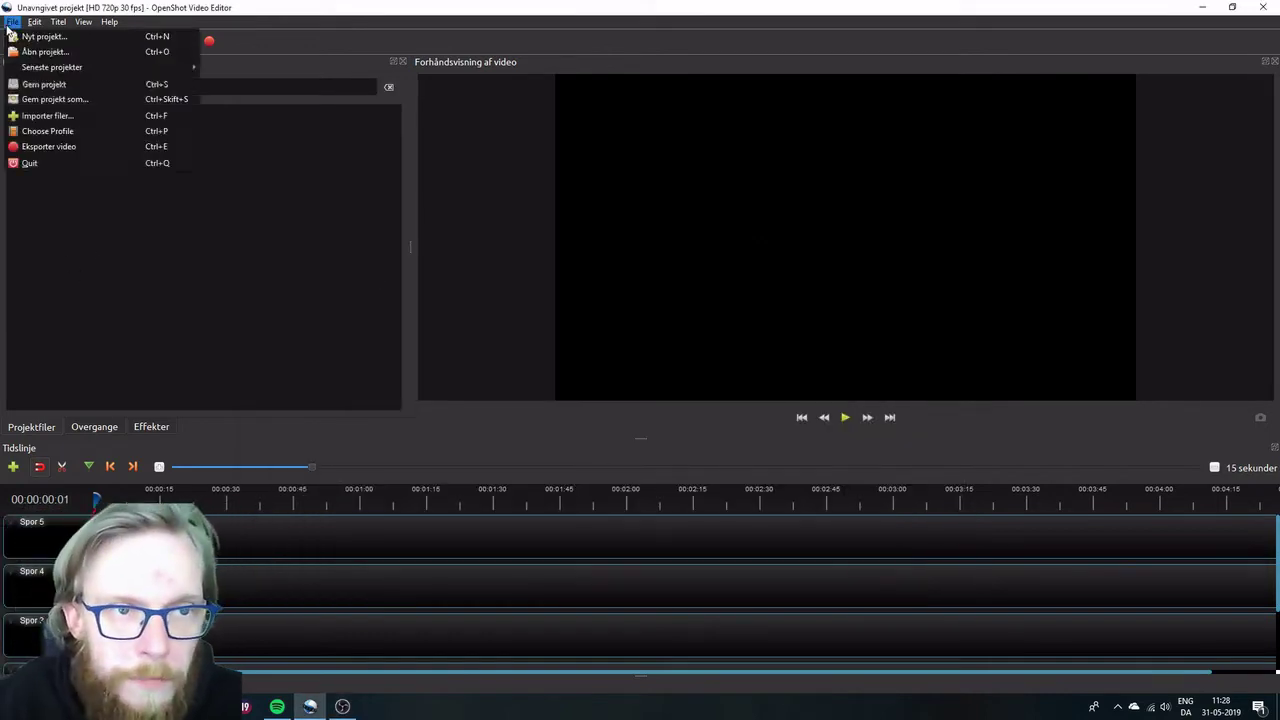
{"action": "left_click", "coordinate": [43, 118]}
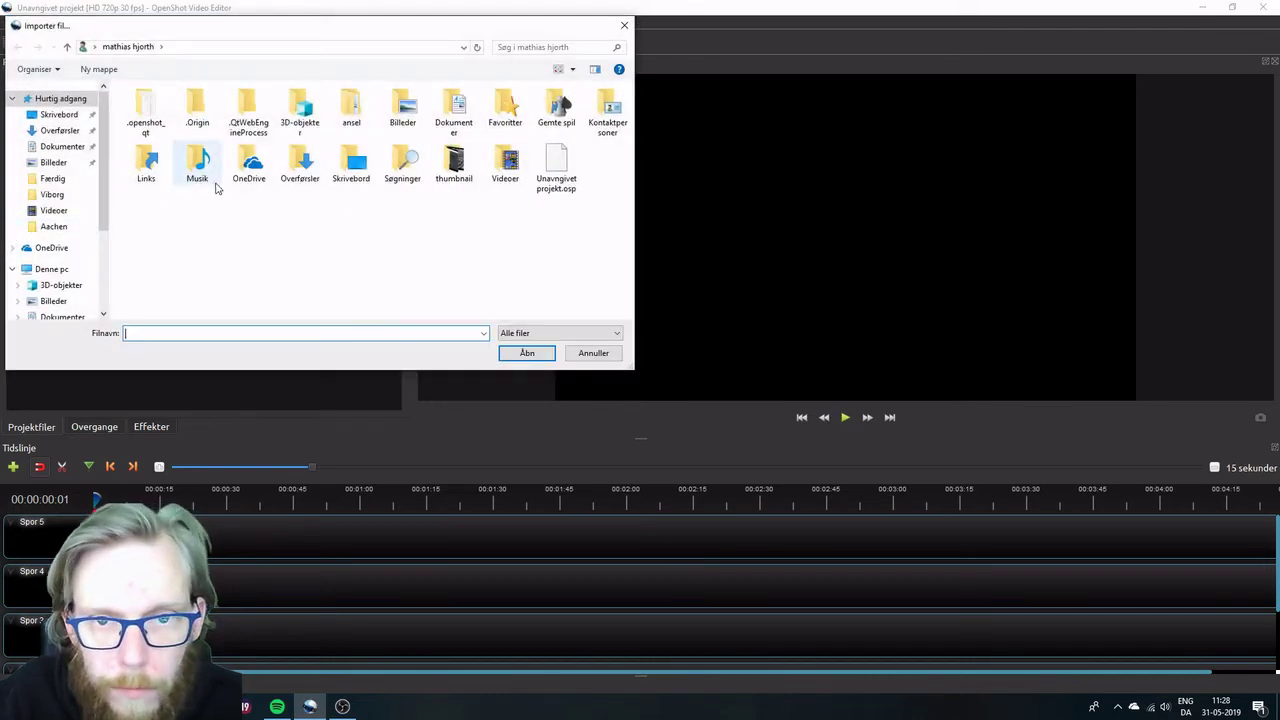
{"action": "left_click", "coordinate": [50, 211]}
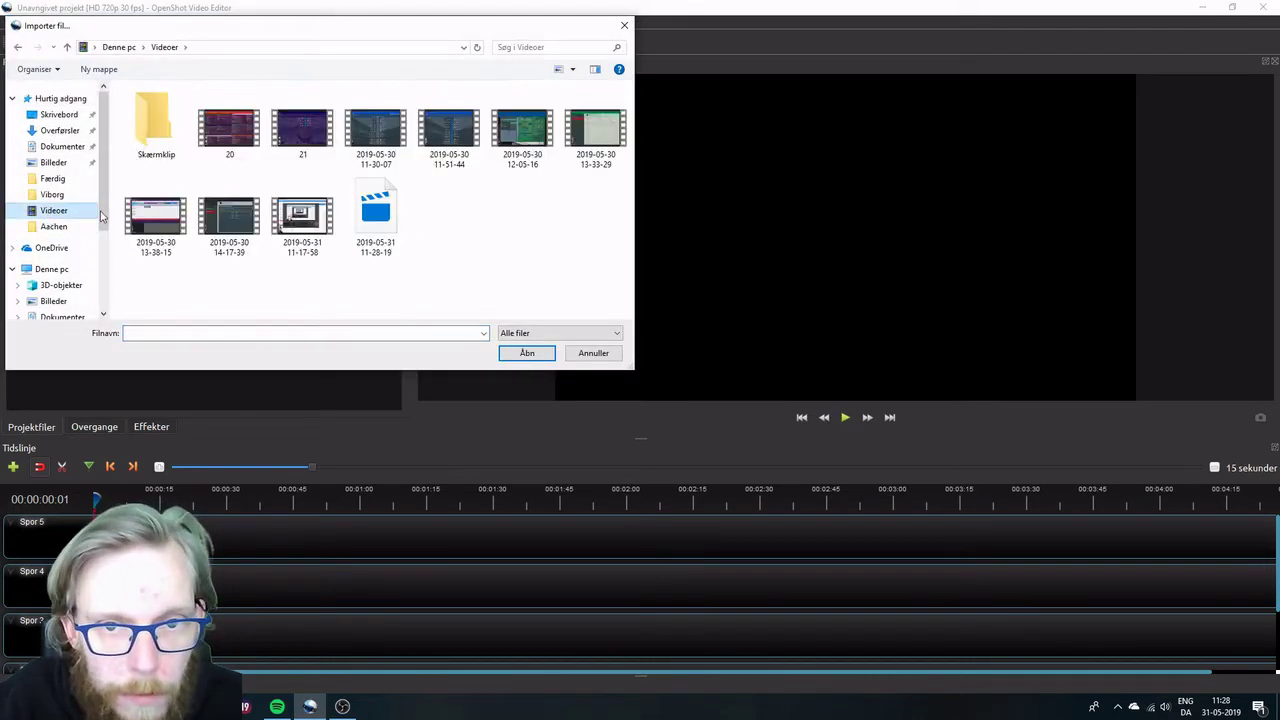
{"action": "left_click", "coordinate": [302, 215]}
{"action": "left_click", "coordinate": [527, 354]}
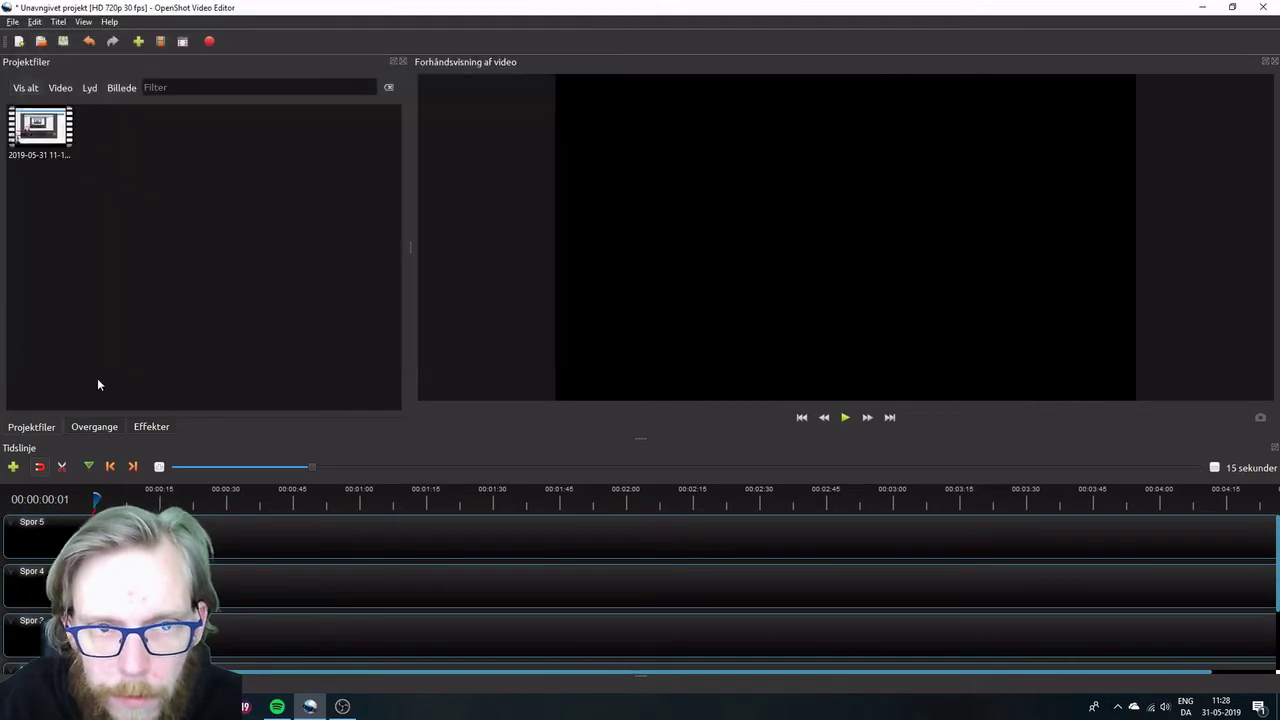
Import the thumbnail image Guide til Openshot Video og YouTube musik from the Overførsler folder into the project.
{"action": "left_click", "coordinate": [12, 21]}
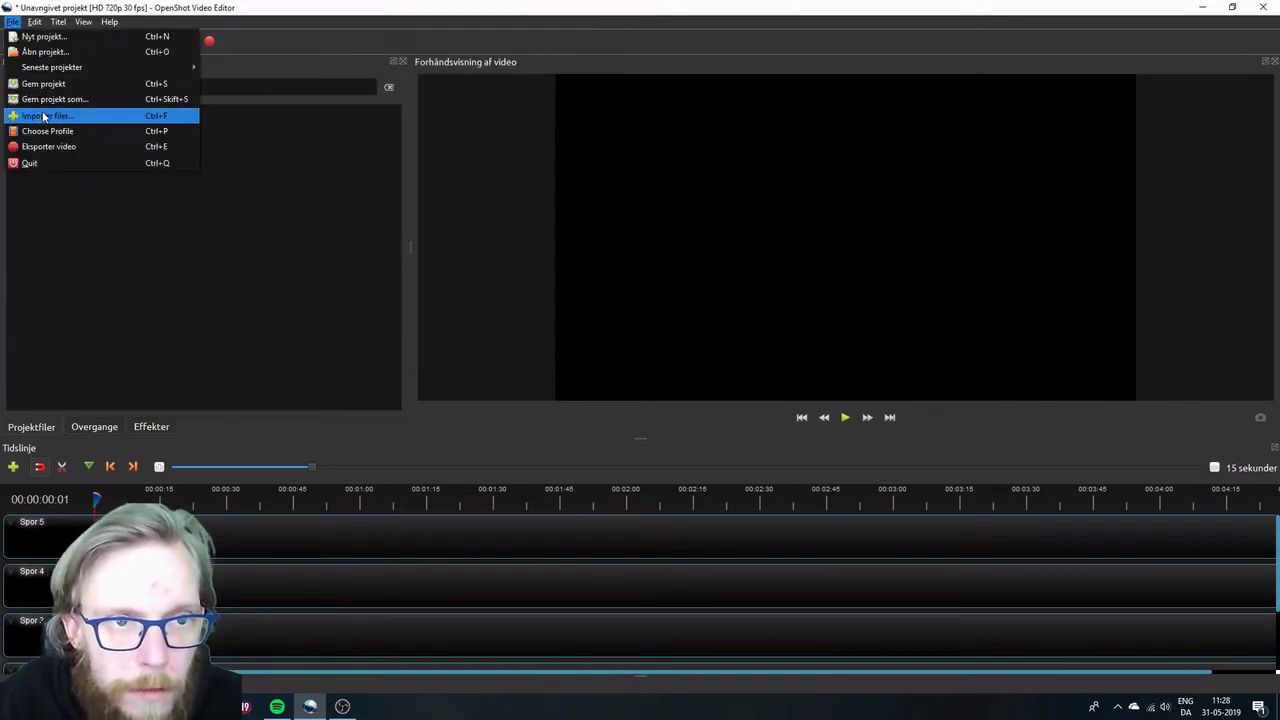
{"action": "left_click", "coordinate": [44, 117]}
{"action": "scroll", "coordinate": [55, 152], "scroll_direction": "up", "scroll_amount": 3}
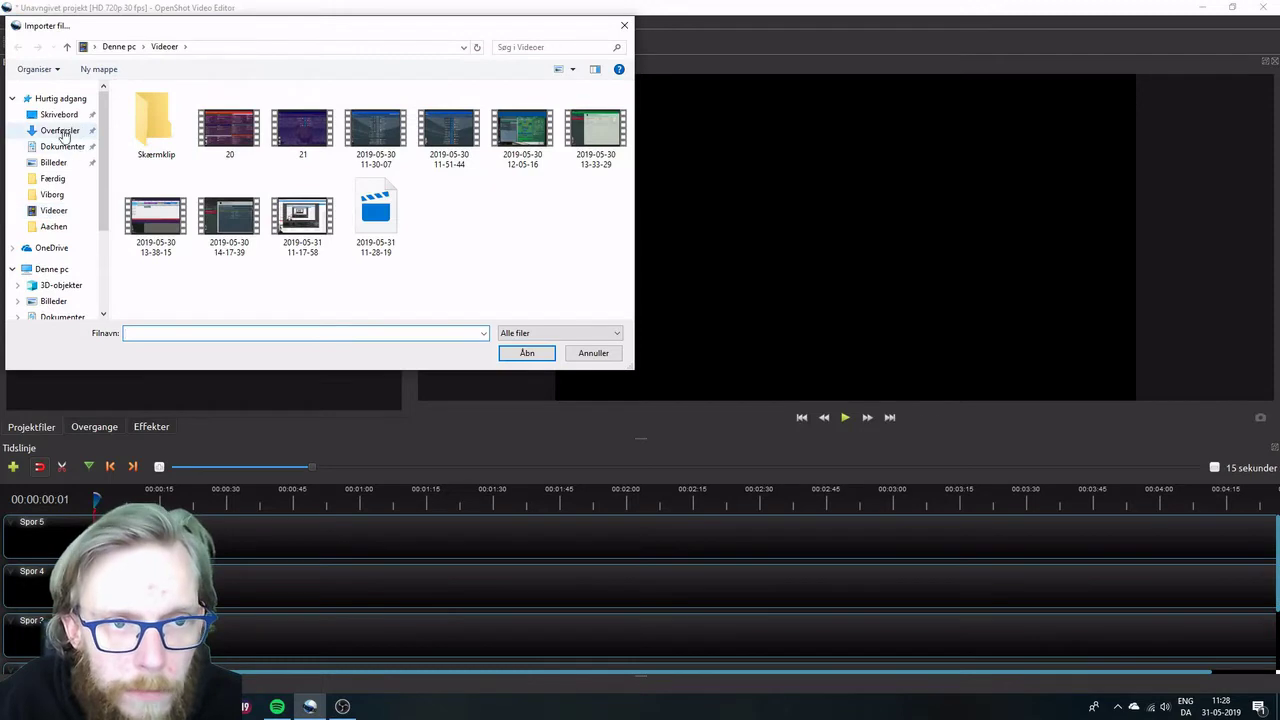
{"action": "left_click", "coordinate": [60, 131]}
{"action": "left_click", "coordinate": [376, 135]}
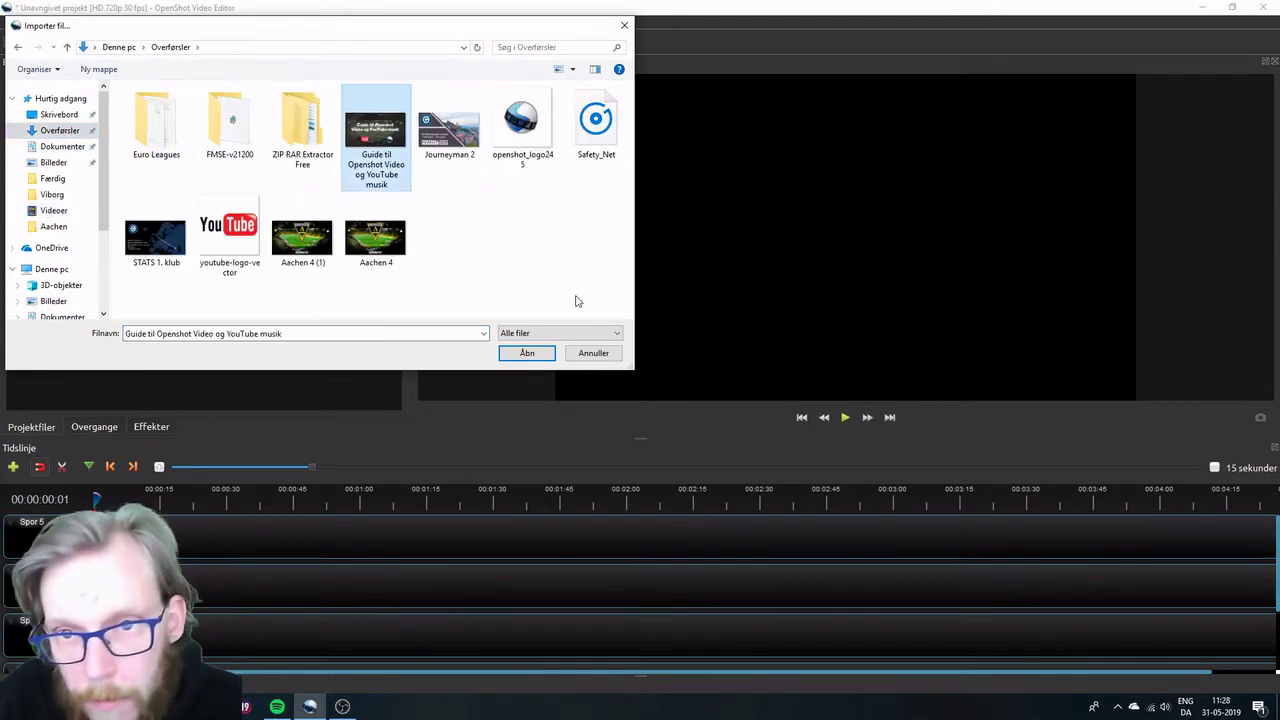
{"action": "left_click", "coordinate": [527, 353]}
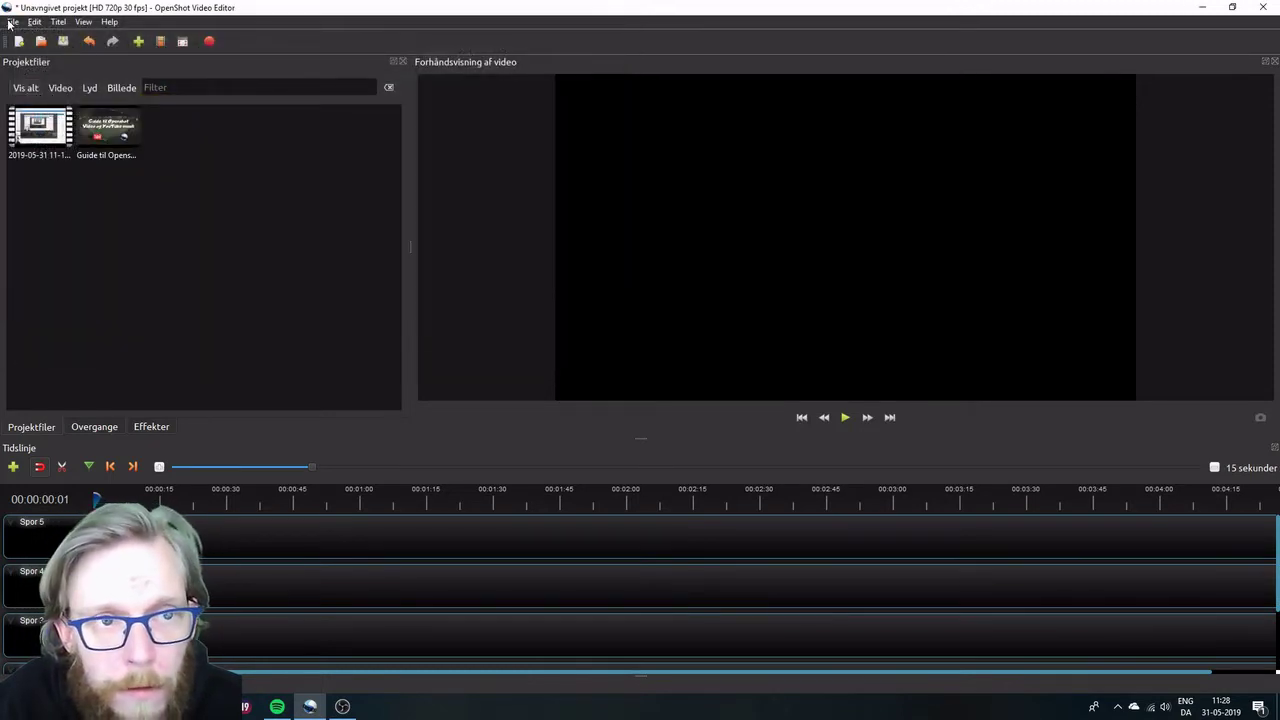
Import the Safety_Net music file from the Overførsler folder into the project files.
{"action": "left_click", "coordinate": [12, 22]}
{"action": "left_click", "coordinate": [52, 111]}
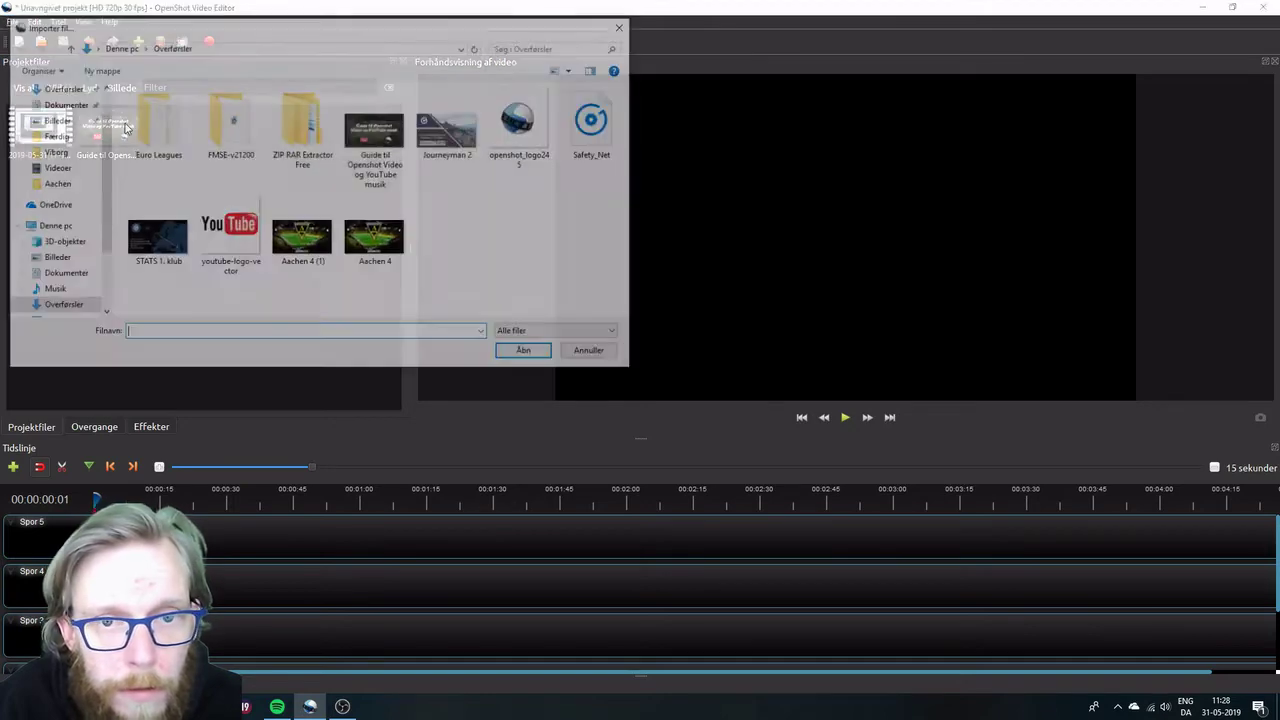
{"action": "left_click", "coordinate": [521, 125]}
{"action": "left_click", "coordinate": [596, 125]}
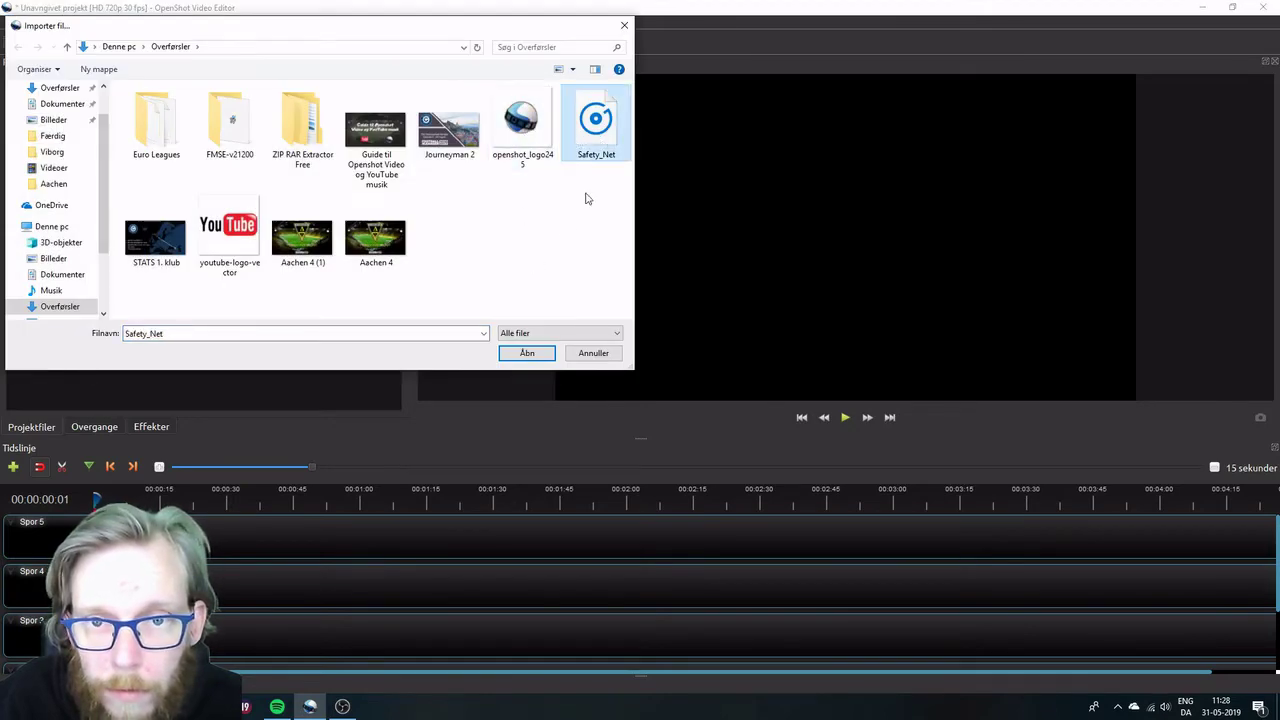
{"action": "left_click", "coordinate": [527, 353]}
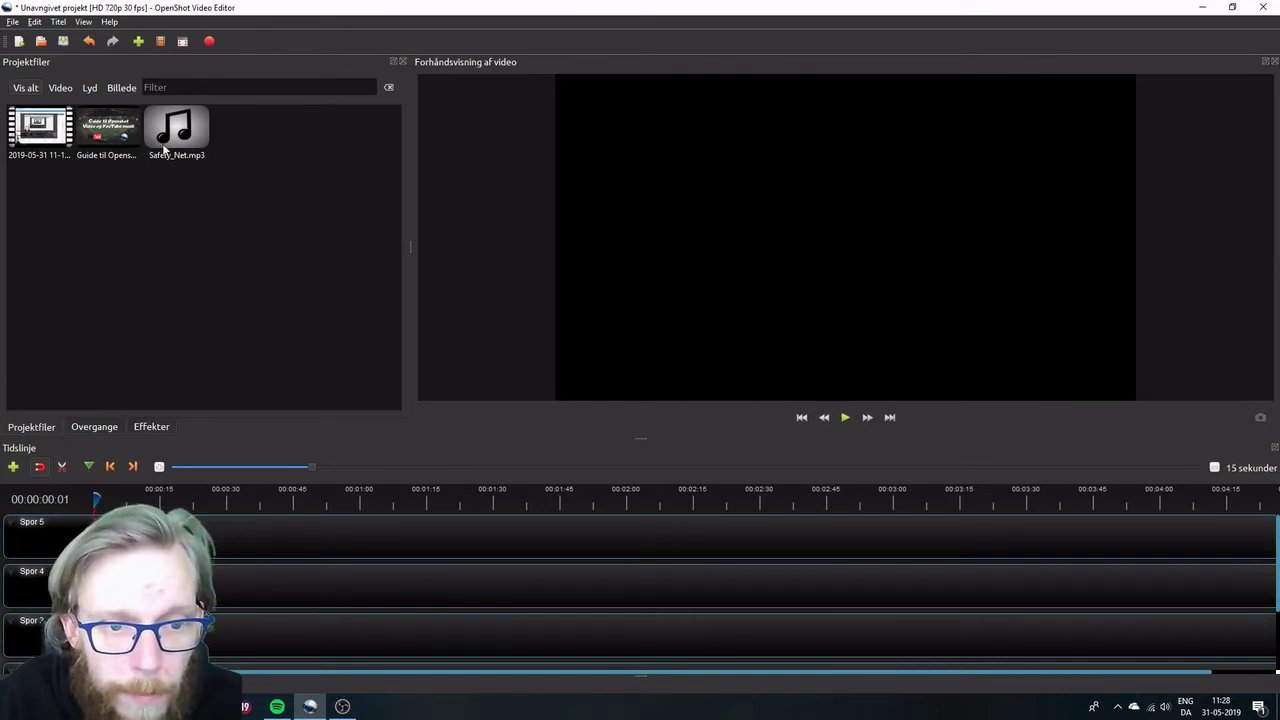
Place Safety_Net.mp3 near the start of the timeline and play it briefly while adjusting the system speaker volume.
{"action": "left_click_drag", "start_coordinate": [170, 140], "coordinate": [200, 587]}
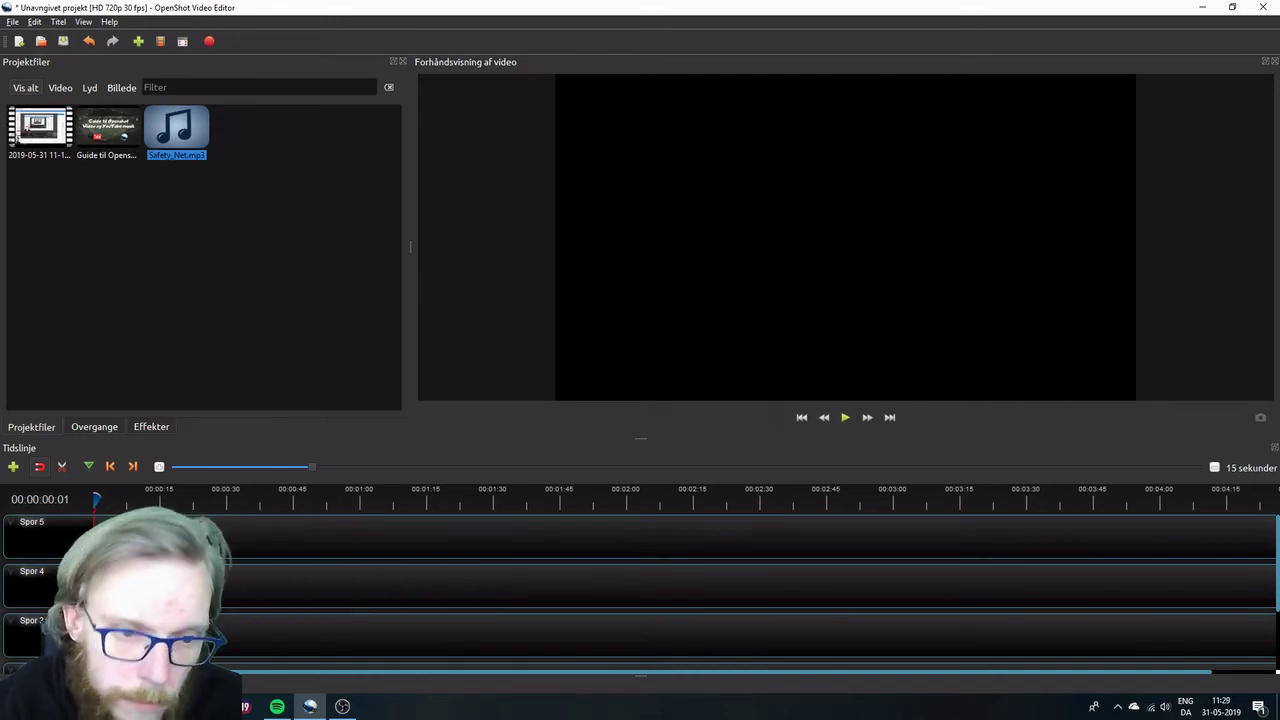
{"action": "left_click", "coordinate": [845, 417]}
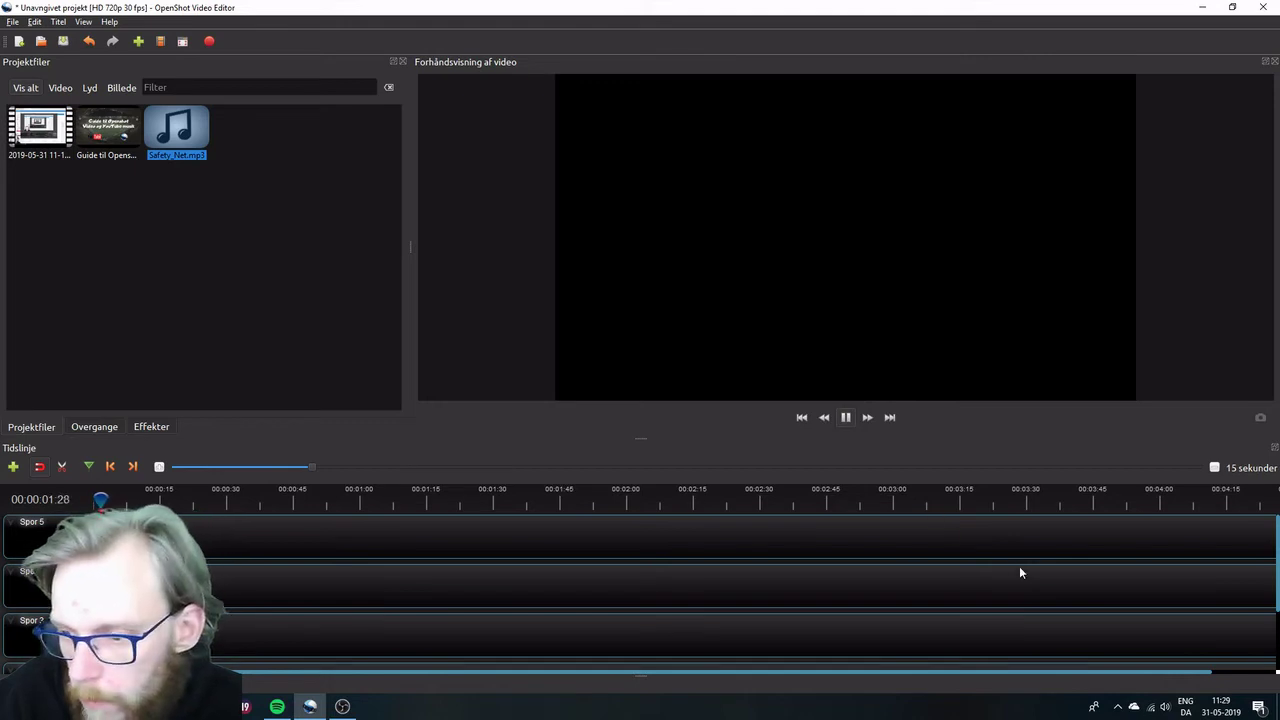
{"action": "left_click", "coordinate": [1163, 707]}
{"action": "left_click_drag", "start_coordinate": [1178, 675], "coordinate": [1134, 677]}
{"action": "left_click", "coordinate": [370, 447]}
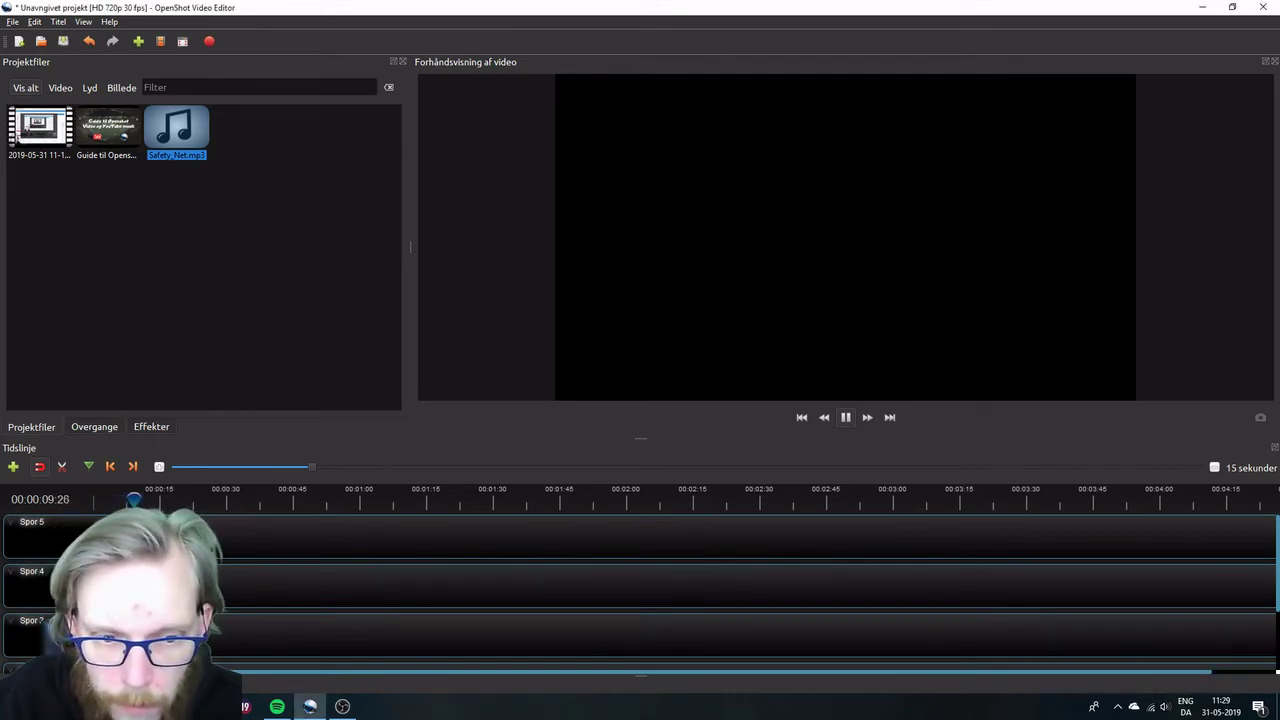
{"action": "key", "text": "space"}
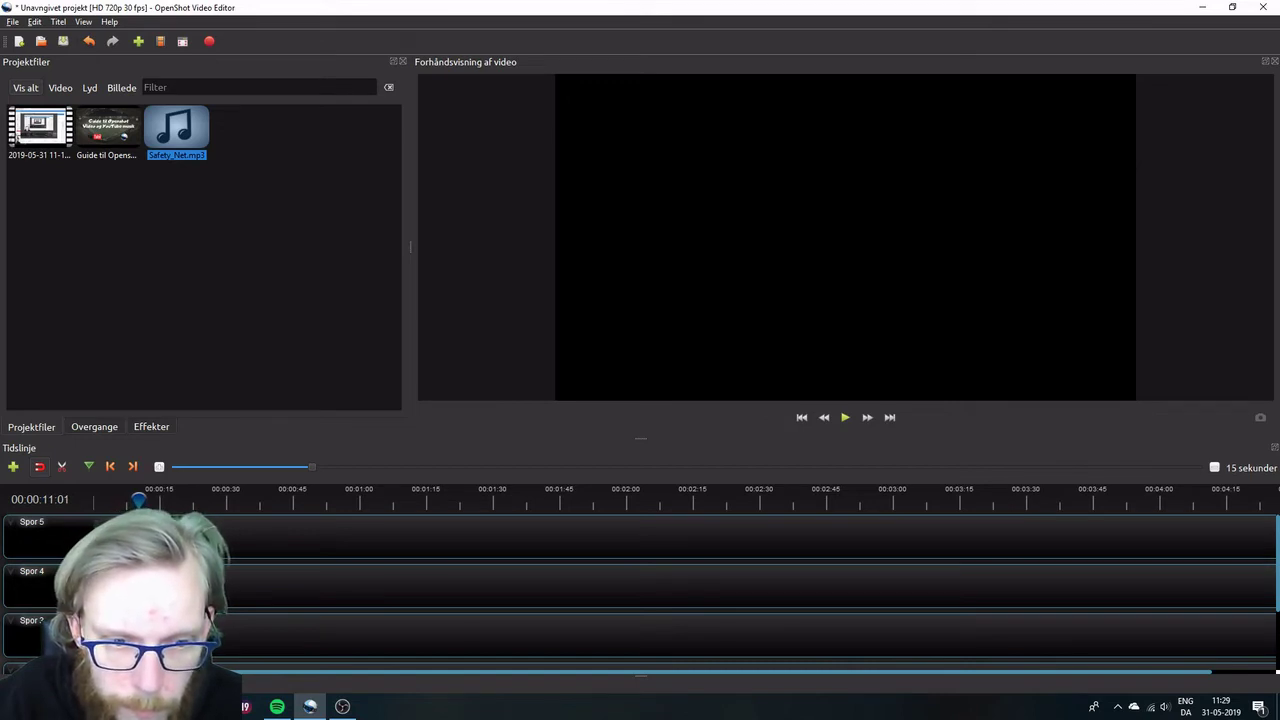
{"action": "right_click", "coordinate": [128, 560]}
{"action": "mouse_move", "coordinate": [190, 405]}
{"action": "mouse_move", "coordinate": [335, 424]}
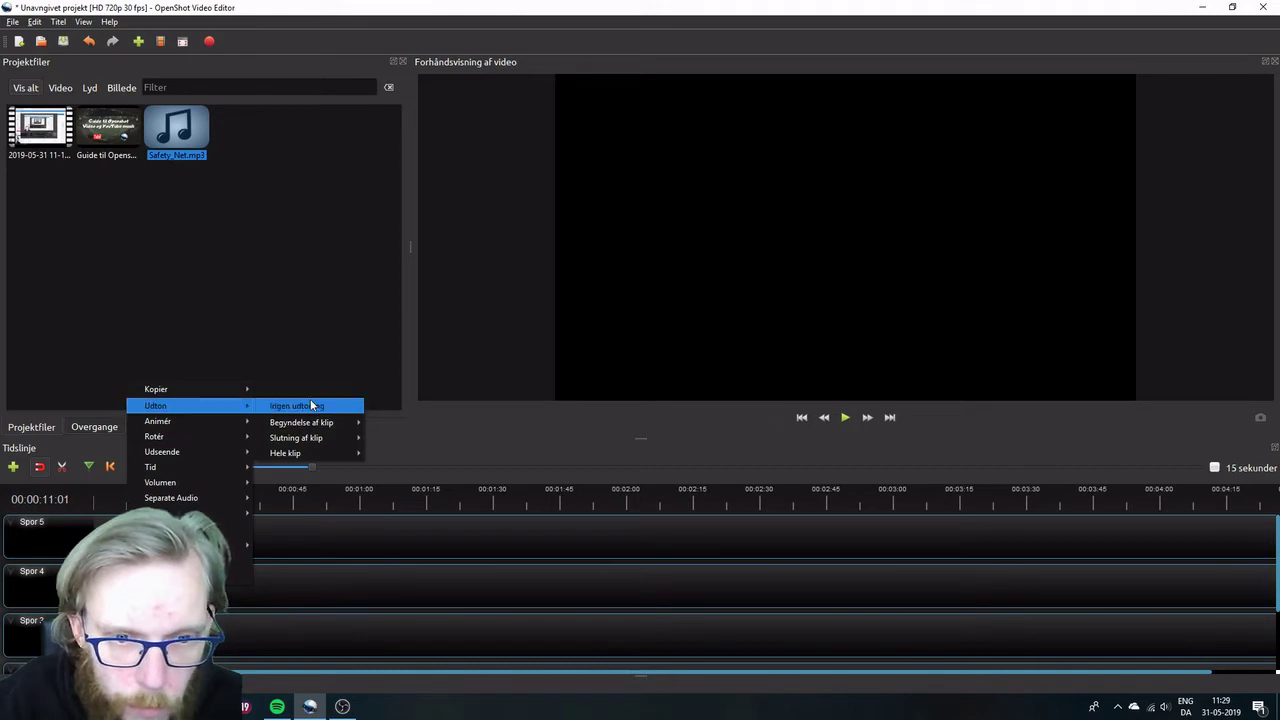
{"action": "left_click", "coordinate": [300, 514]}
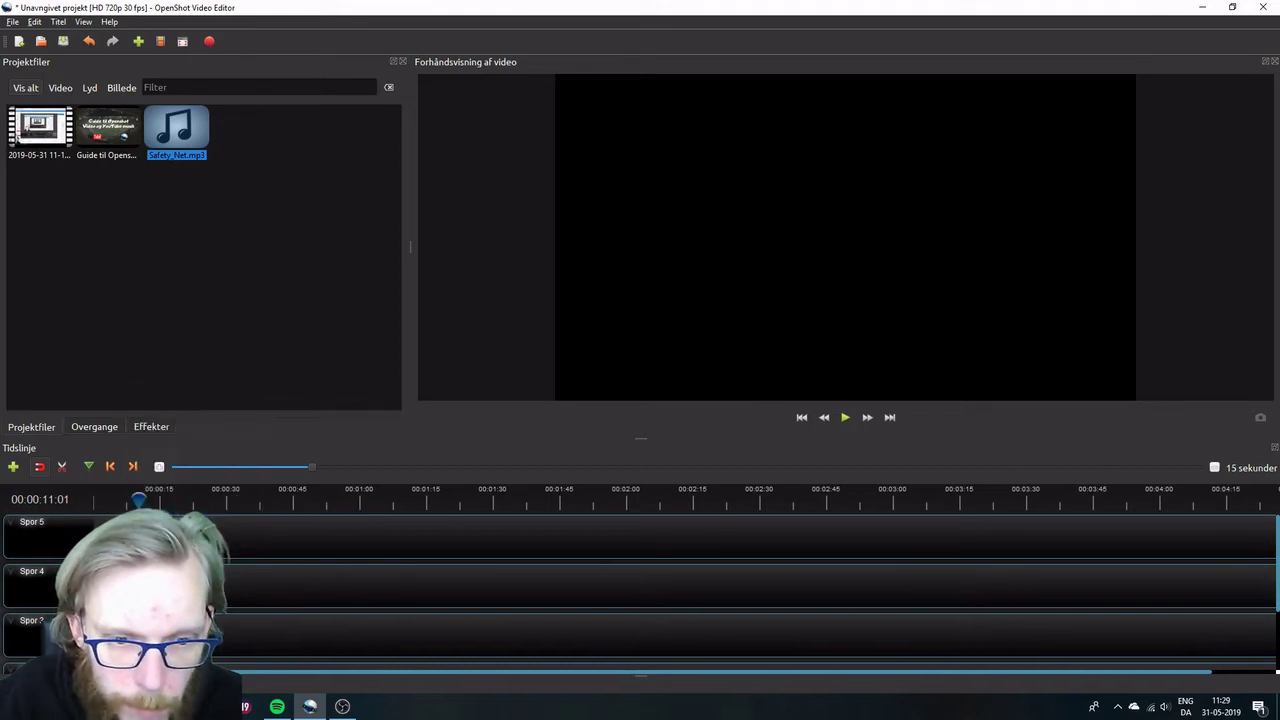
Apply the slow volume fade-in, Indtoning (langsom), to the beginning of the Safety_Net music clip.
{"action": "right_click", "coordinate": [128, 560]}
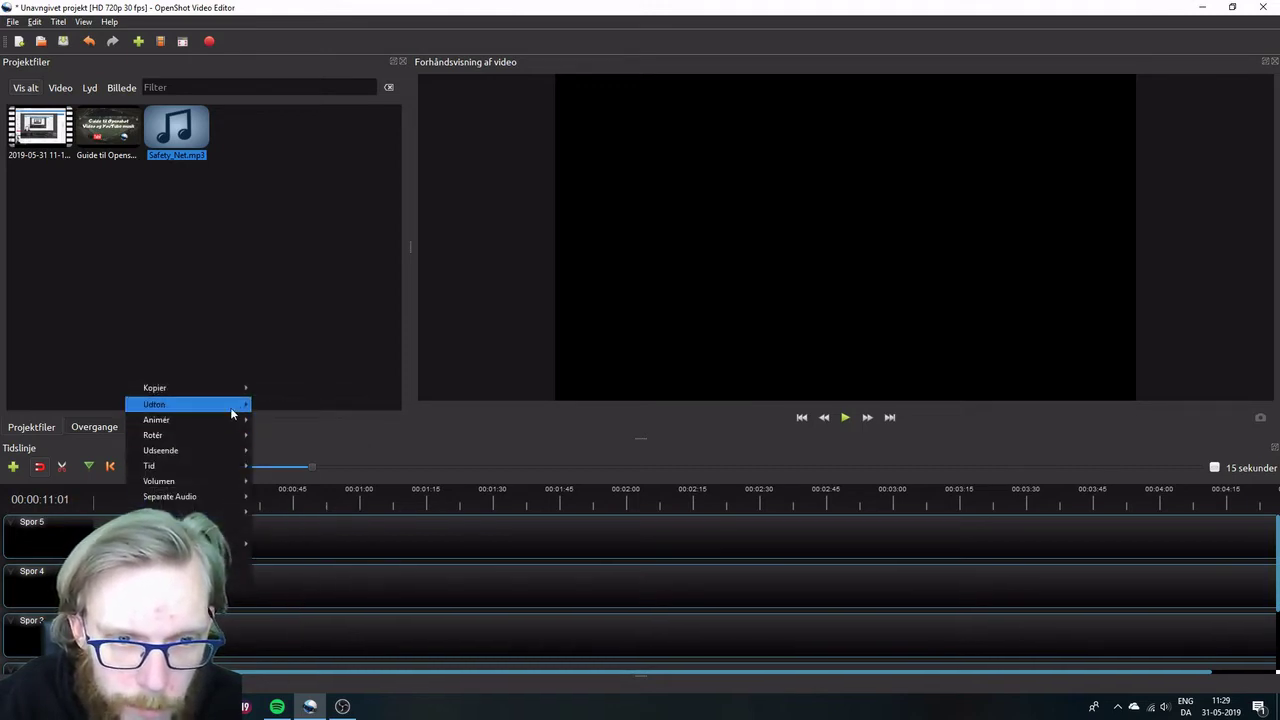
{"action": "mouse_move", "coordinate": [234, 482]}
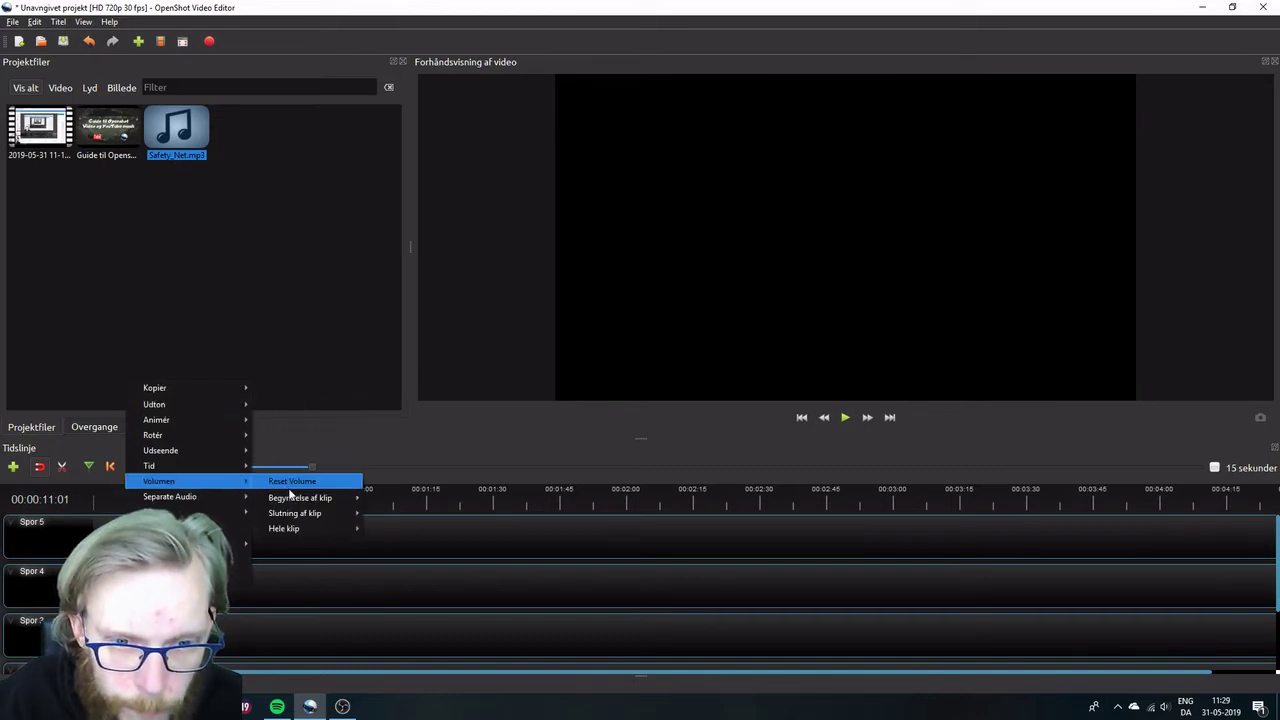
{"action": "mouse_move", "coordinate": [328, 497]}
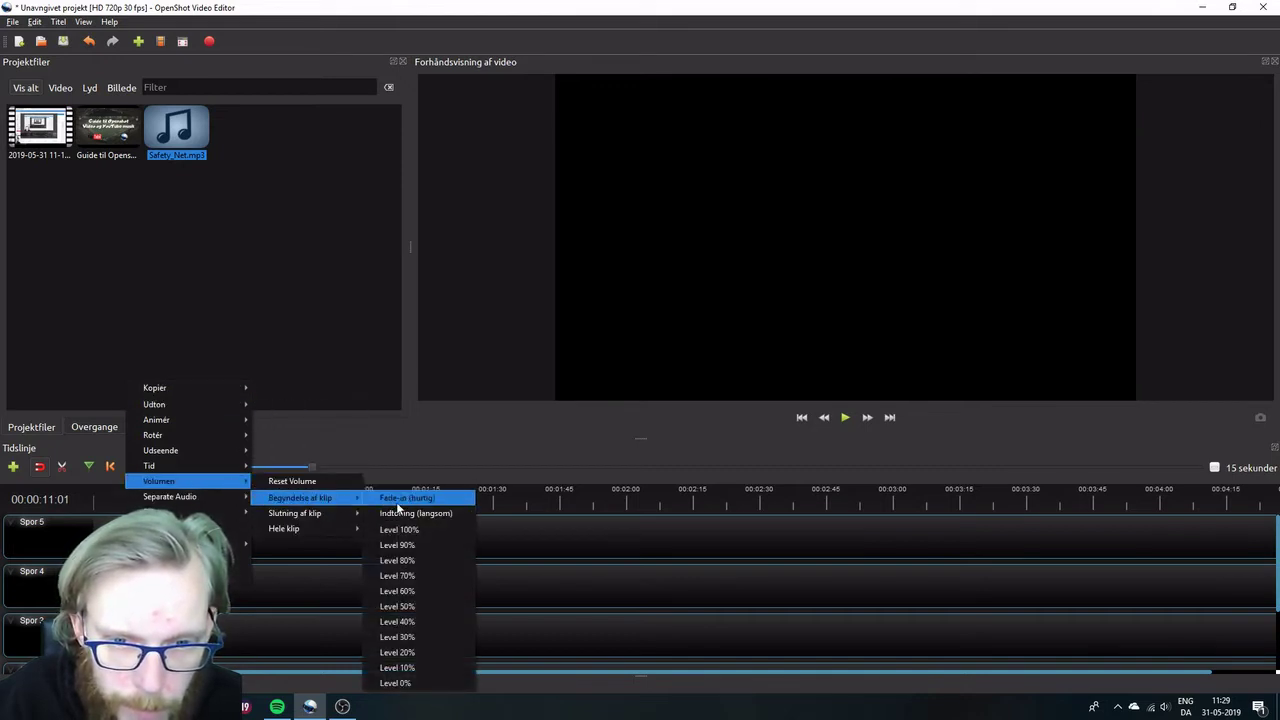
{"action": "left_click", "coordinate": [400, 513]}
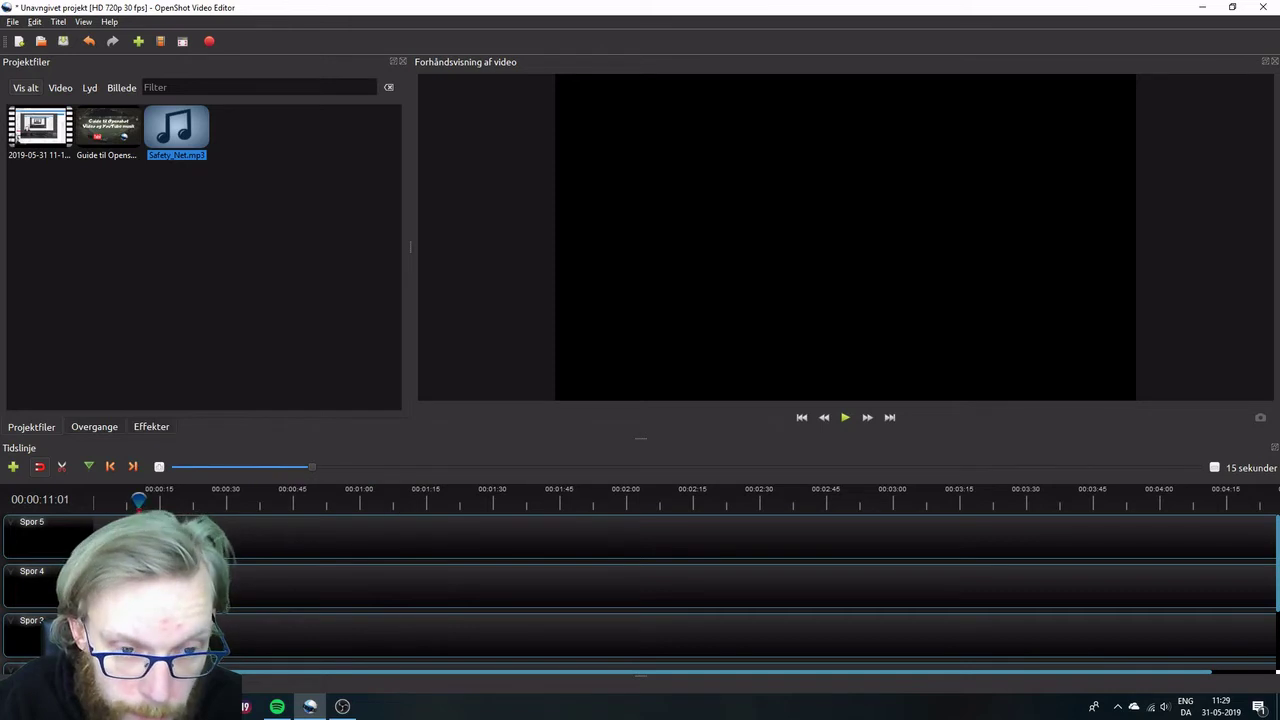
Play the timeline from the start to listen to the faded-in music, checking the speaker volume and restarting playback once.
{"action": "left_click", "coordinate": [160, 239]}
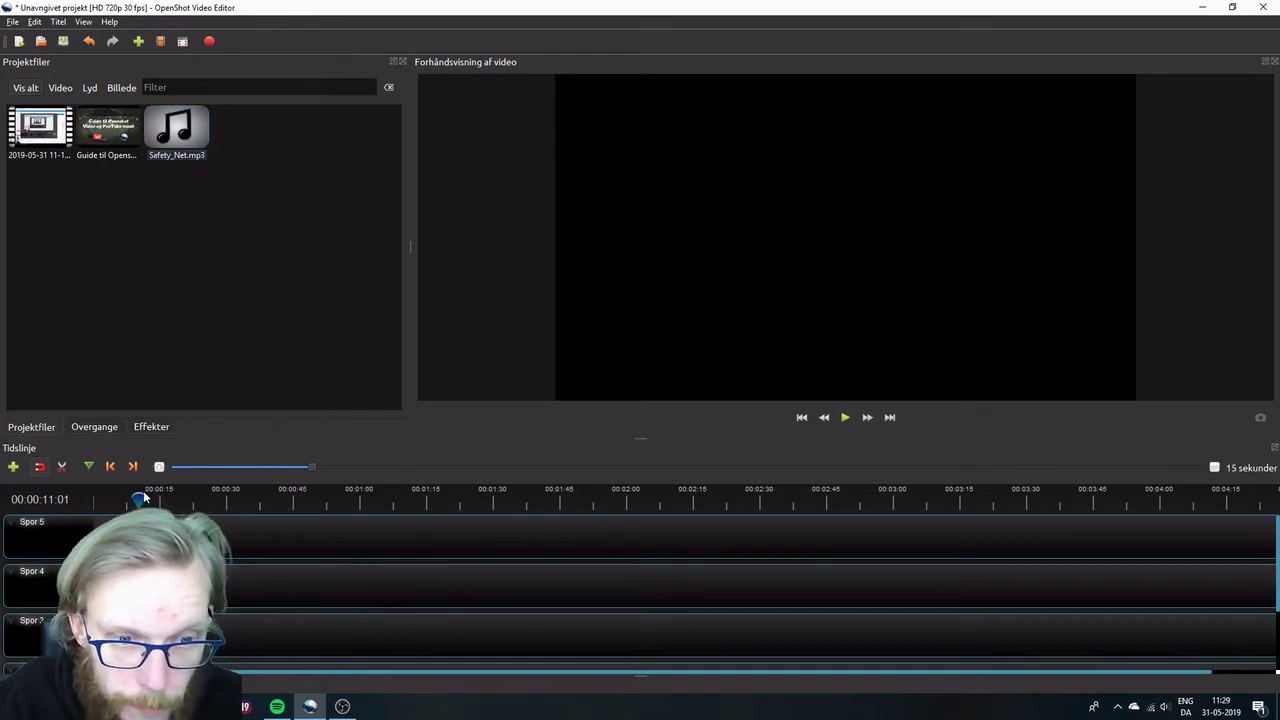
{"action": "left_click_drag", "start_coordinate": [145, 498], "coordinate": [96, 498]}
{"action": "left_click", "coordinate": [845, 417]}
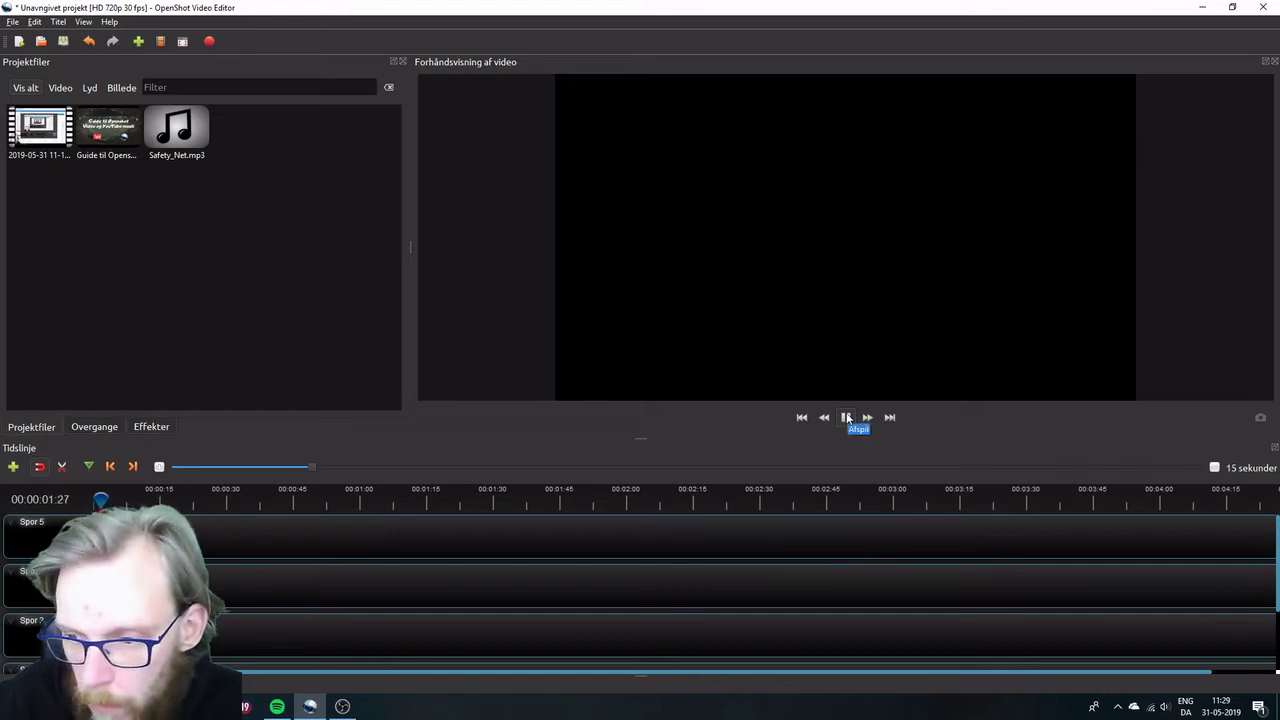
{"action": "left_click", "coordinate": [1164, 706]}
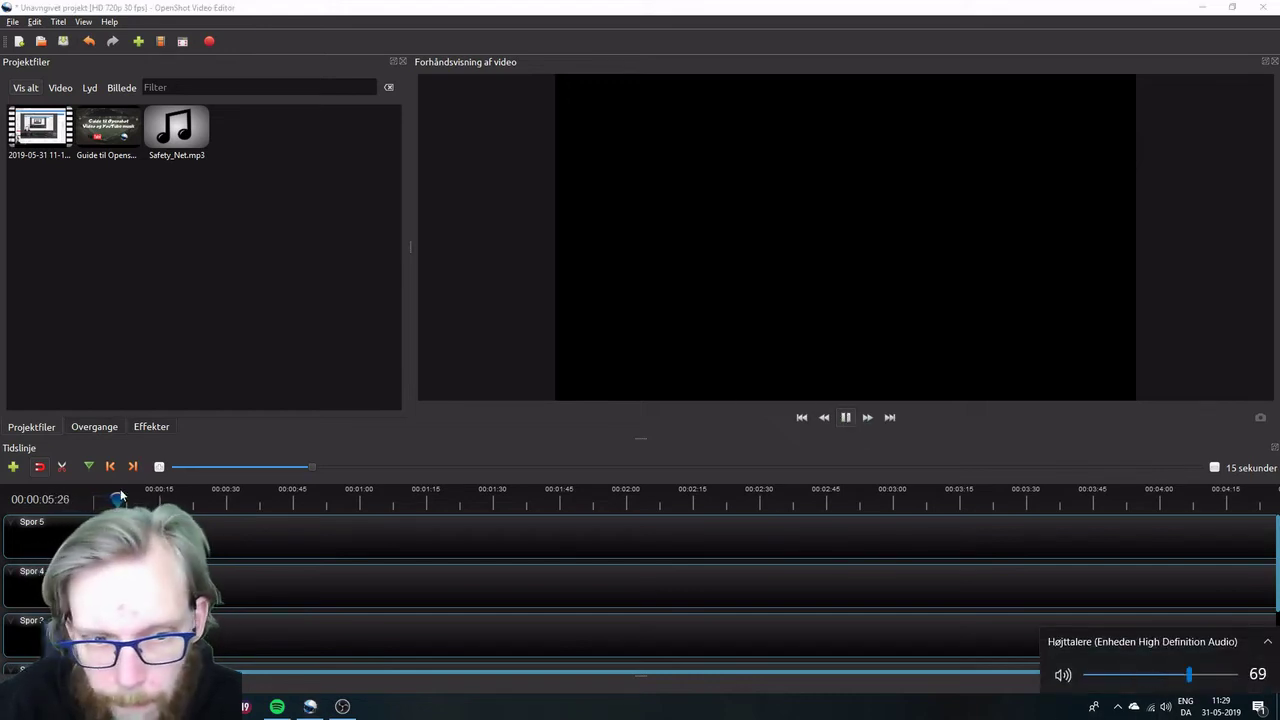
{"action": "left_click", "coordinate": [33, 511]}
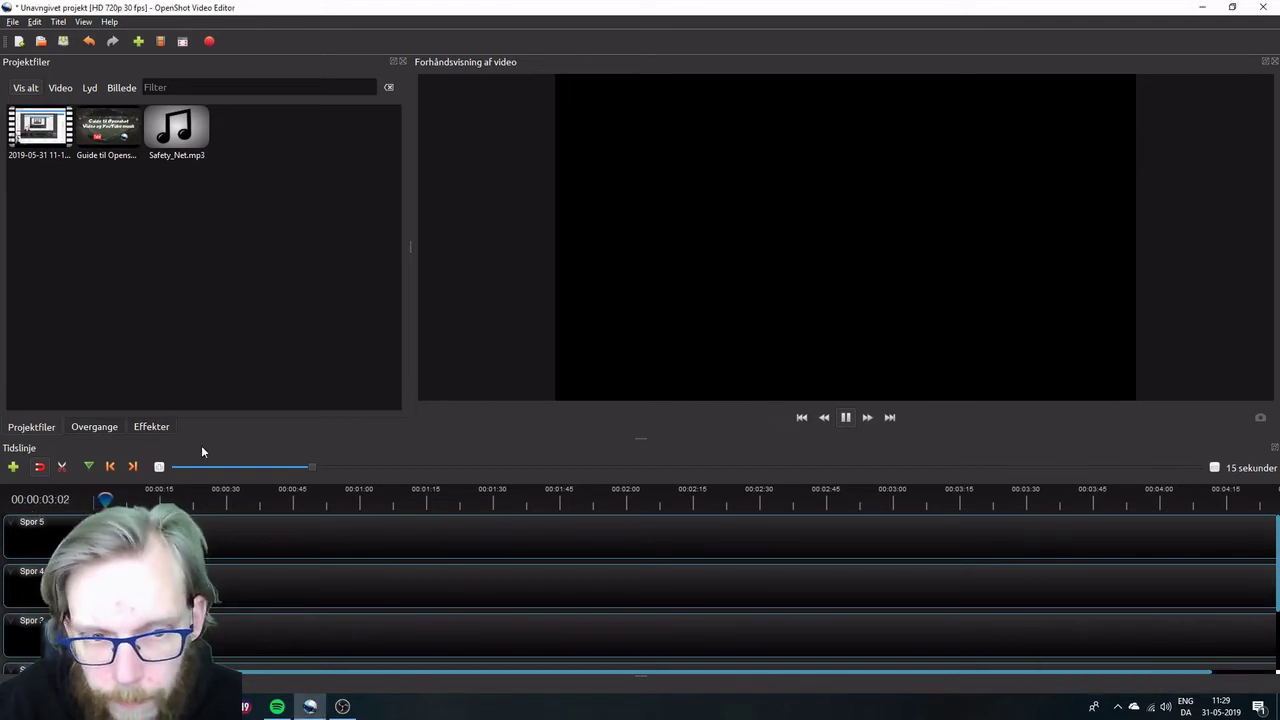
Stop playback, place the Guide til Openshot thumbnail at the start of track Spor 5, and apply Fade-in (hurtig) to its beginning.
{"action": "left_click", "coordinate": [846, 418]}
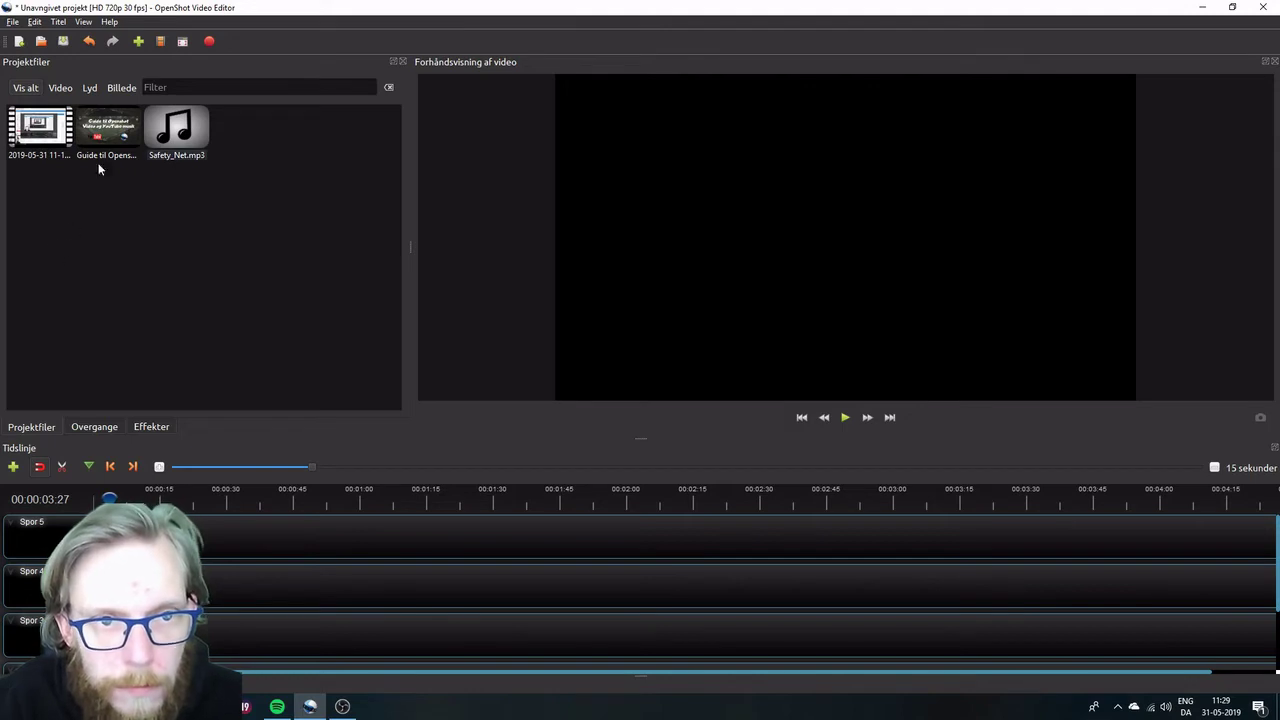
{"action": "left_click_drag", "start_coordinate": [112, 136], "coordinate": [170, 530]}
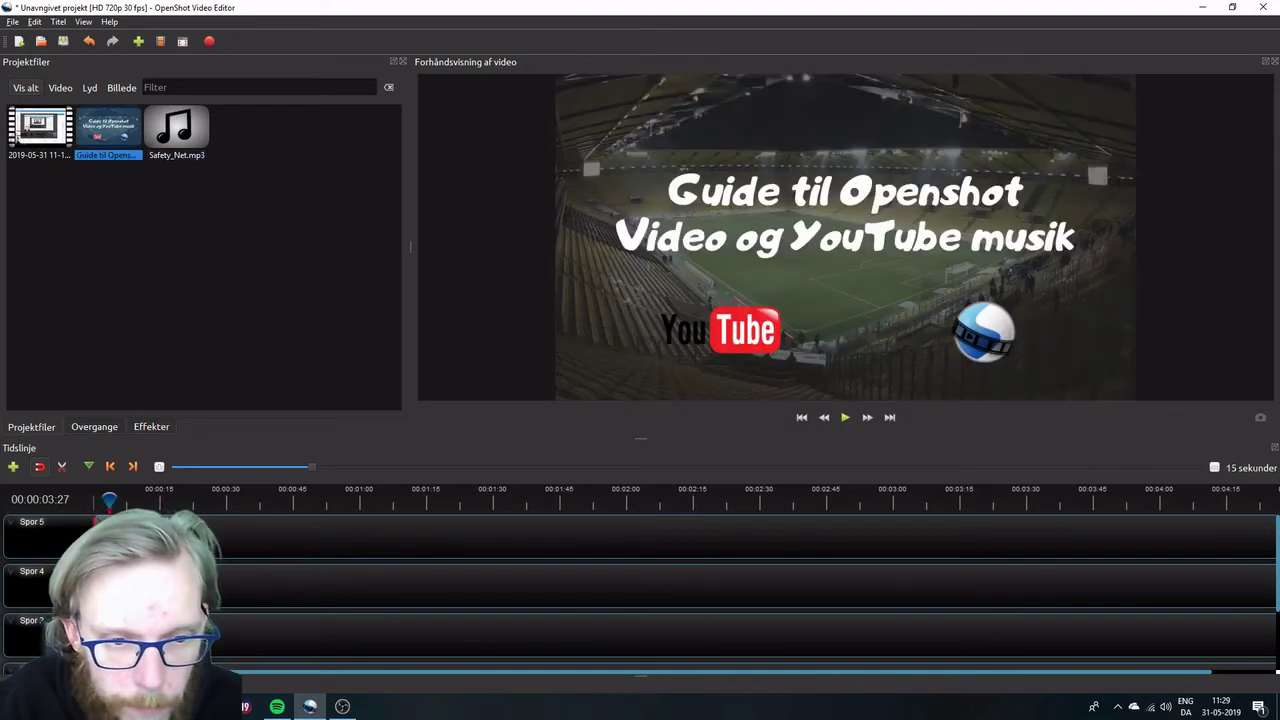
{"action": "right_click", "coordinate": [135, 522]}
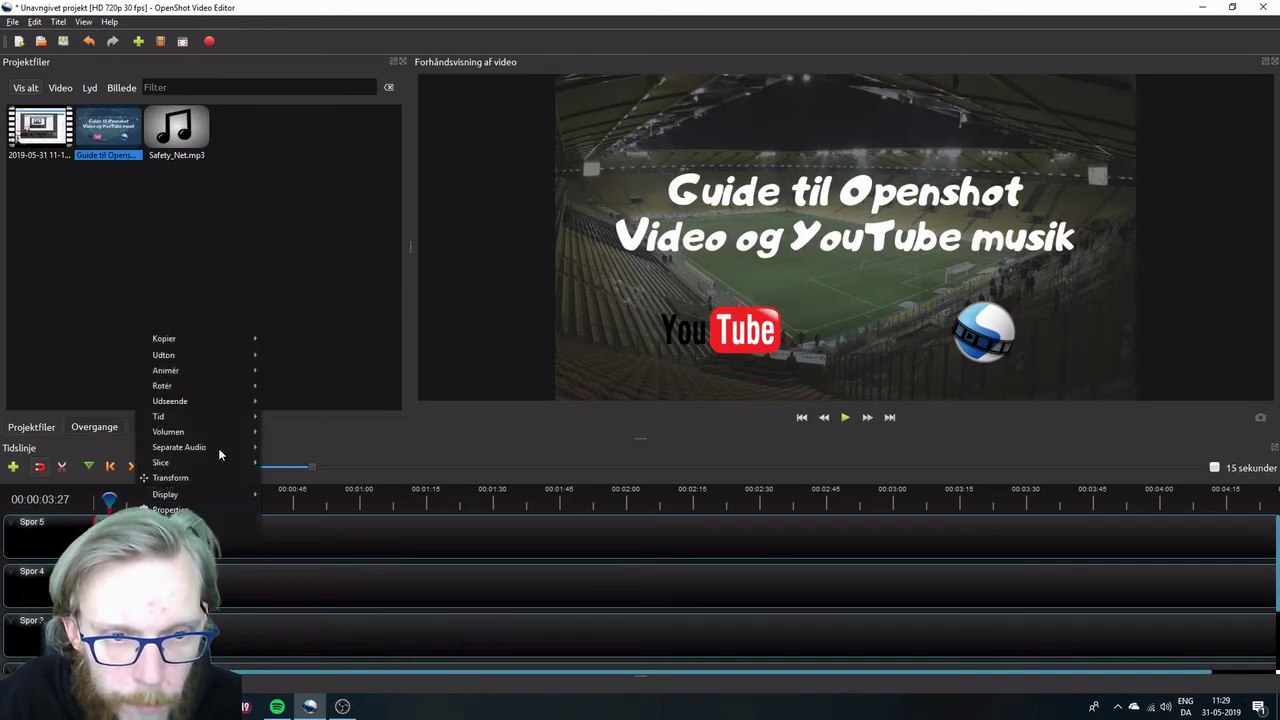
{"action": "mouse_move", "coordinate": [200, 355]}
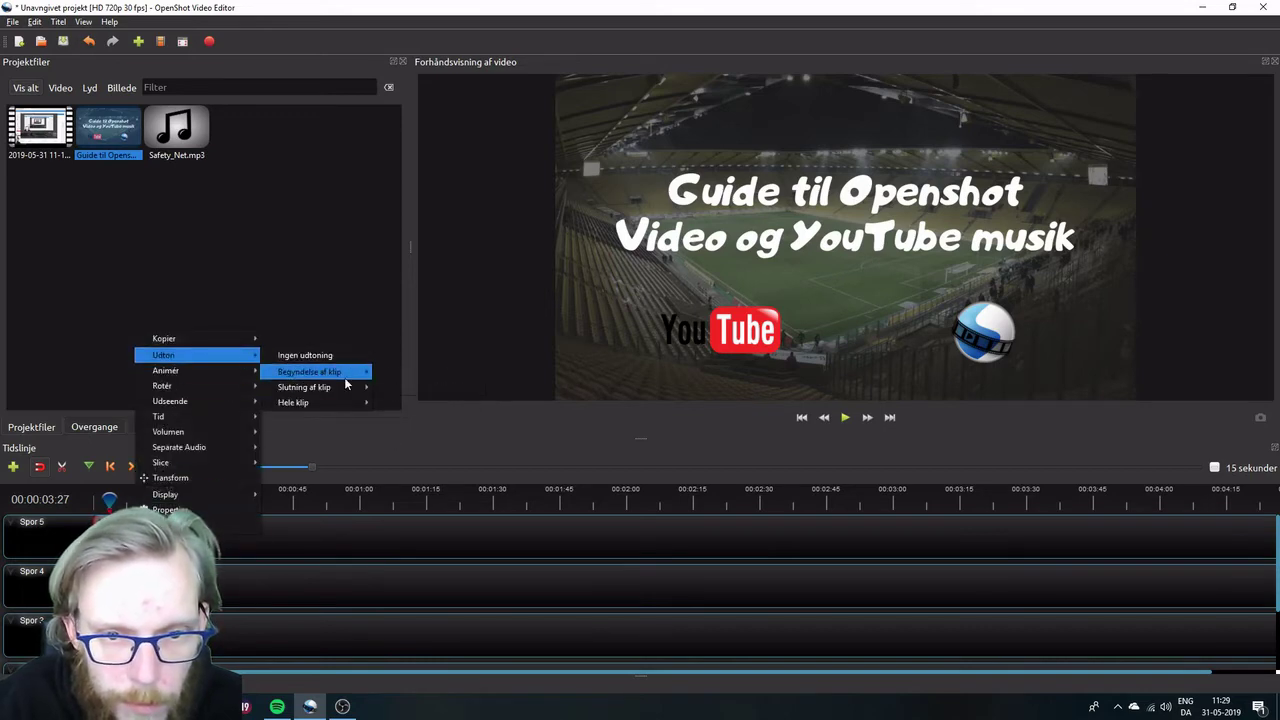
{"action": "mouse_move", "coordinate": [345, 373]}
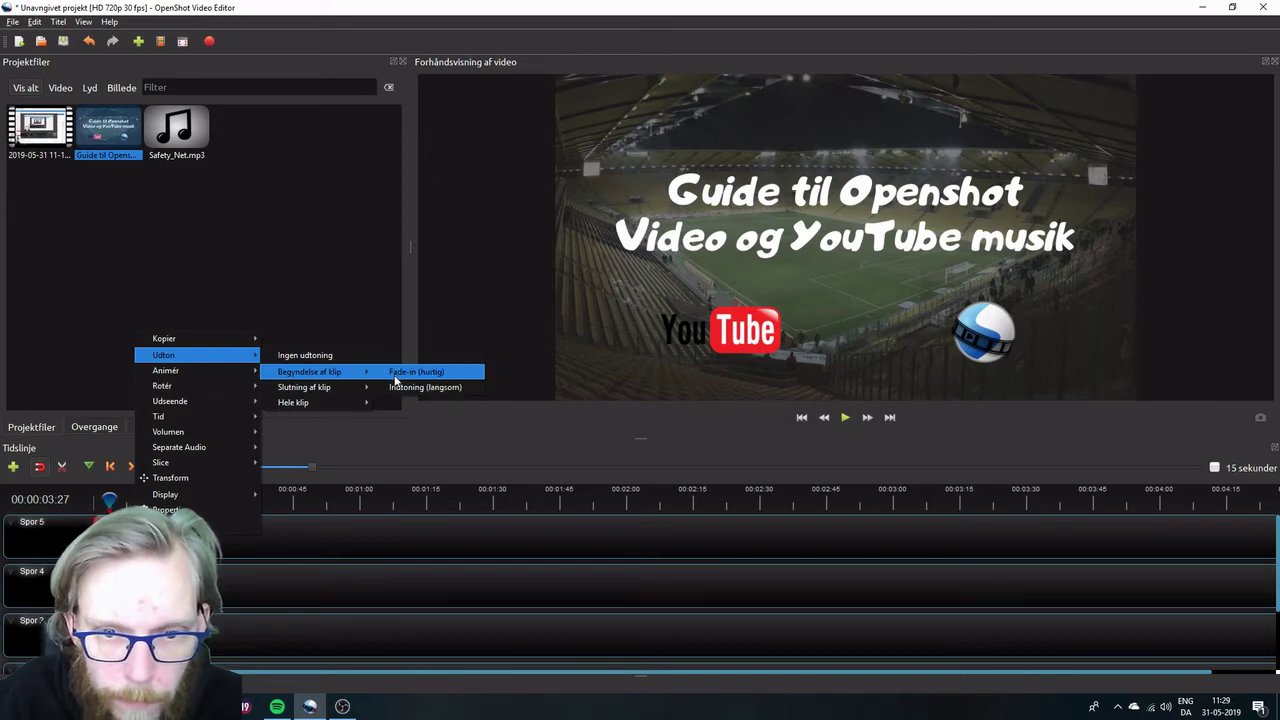
{"action": "left_click", "coordinate": [395, 372]}
Play the first seconds of the timeline from the start to check the thumbnail's fade-in.
{"action": "key", "text": "Home"}
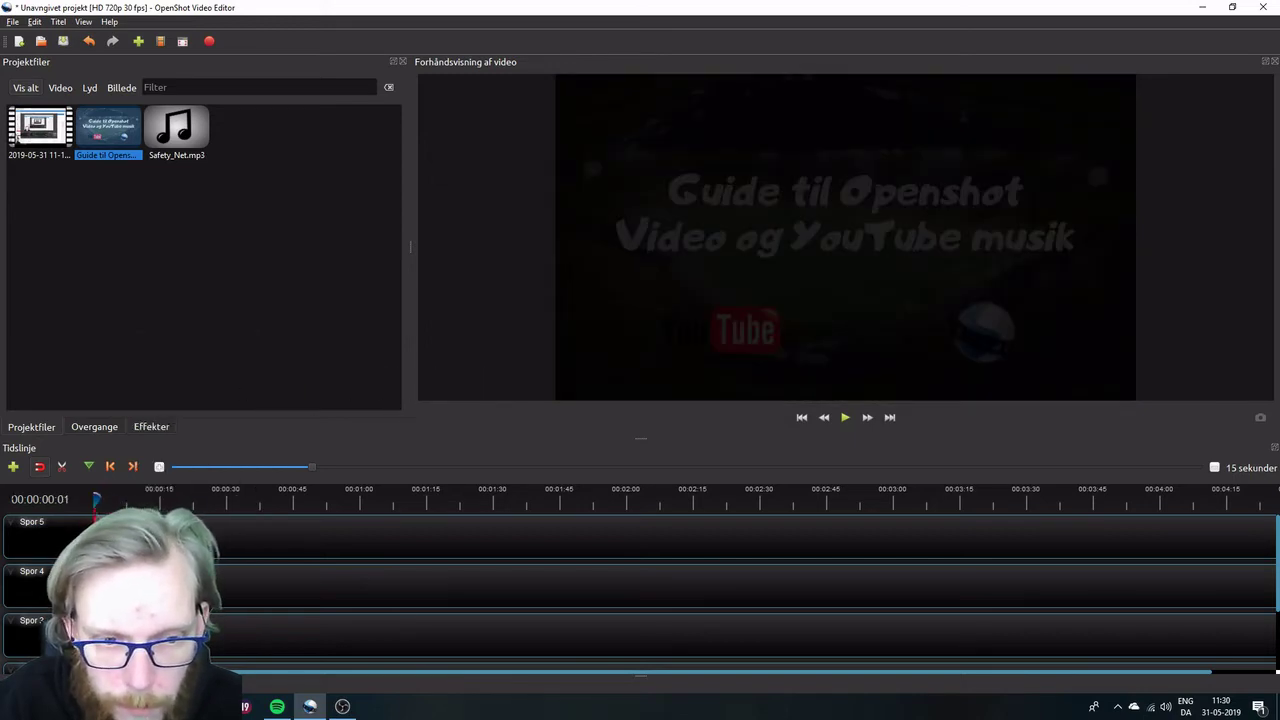
{"action": "left_click", "coordinate": [845, 418]}
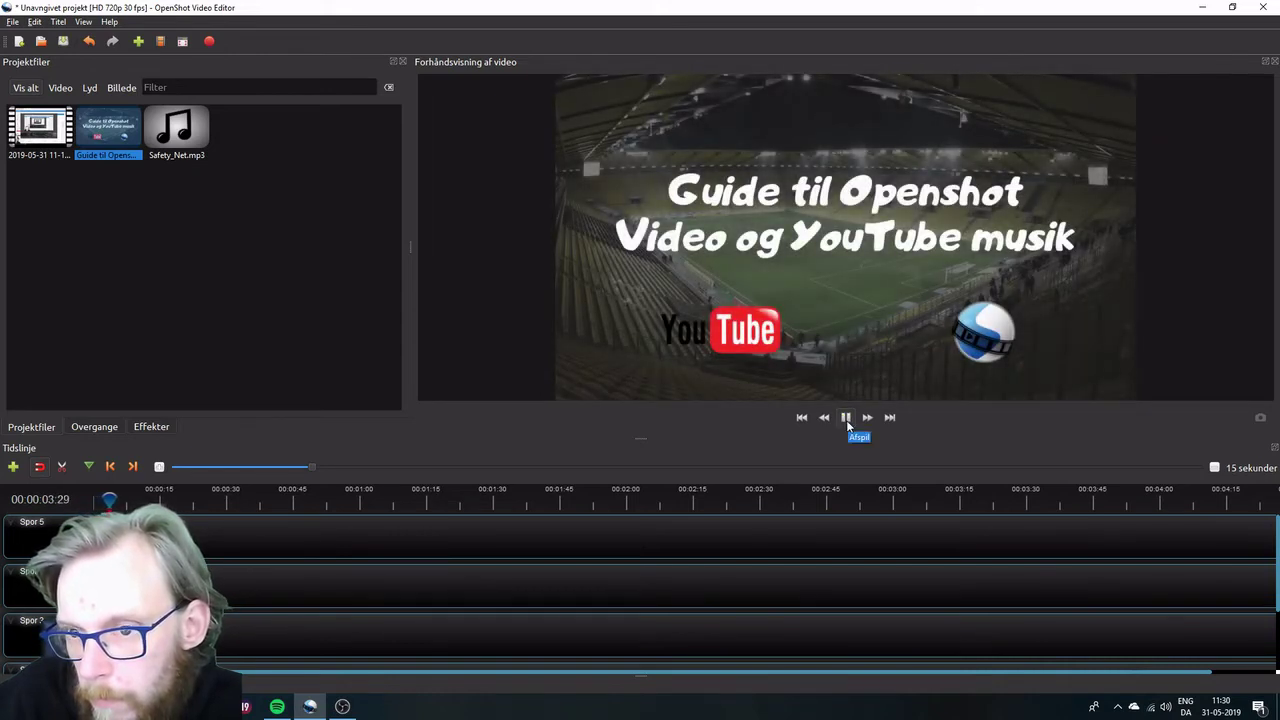
{"action": "left_click", "coordinate": [845, 418]}
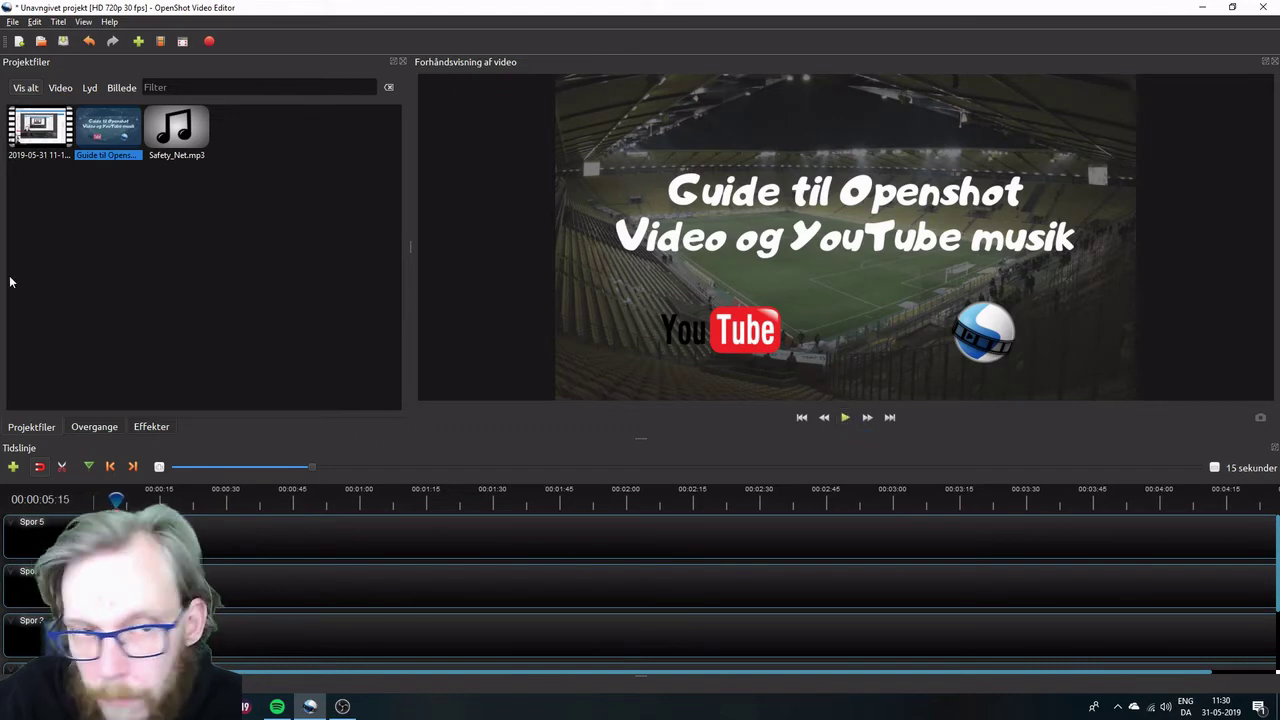
Add the 2019-05-31 screen recording to Spor 5 following the opening thumbnail, play across the transition, and return the playhead near the start.
{"action": "left_click_drag", "start_coordinate": [40, 128], "coordinate": [140, 500]}
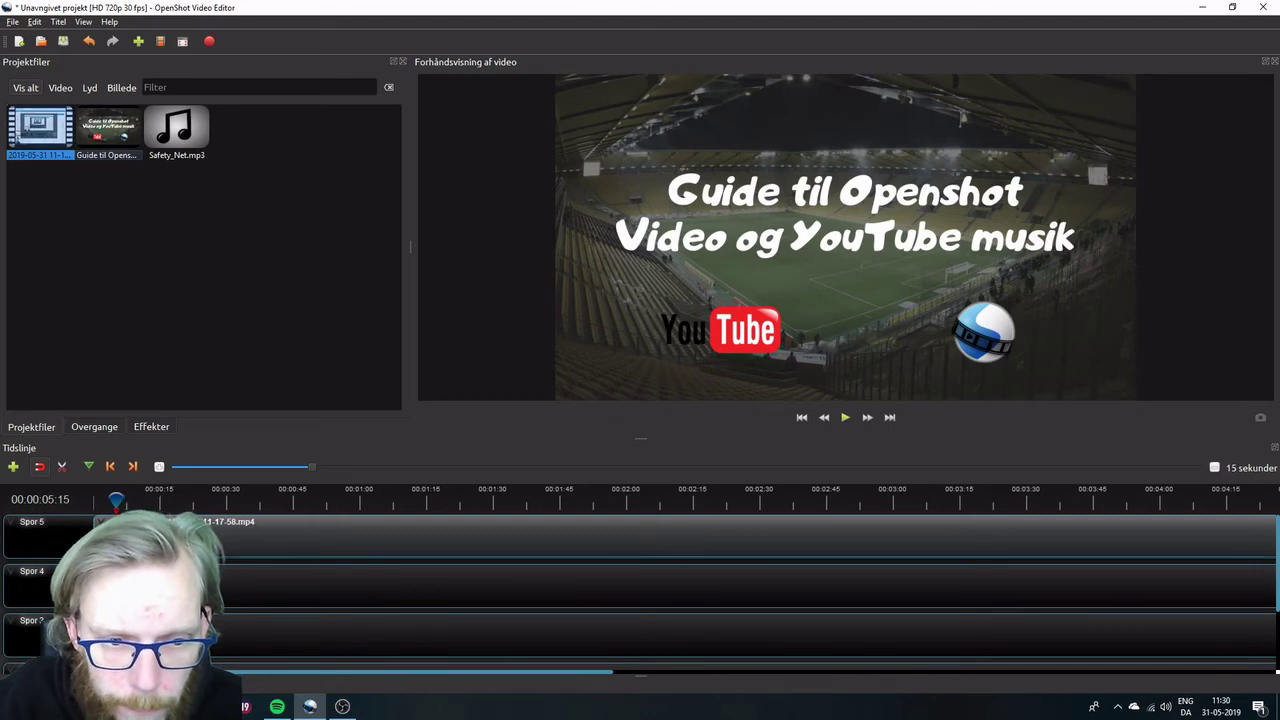
{"action": "left_click", "coordinate": [846, 418]}
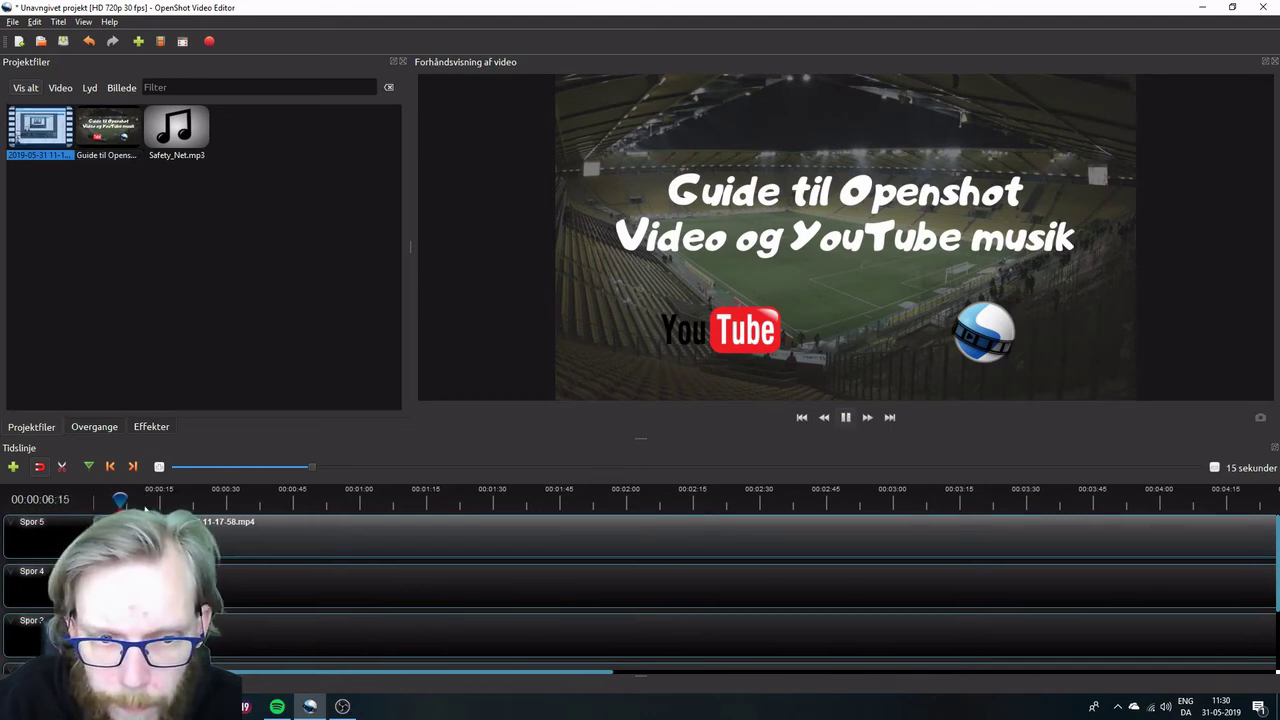
{"action": "key", "text": "space"}
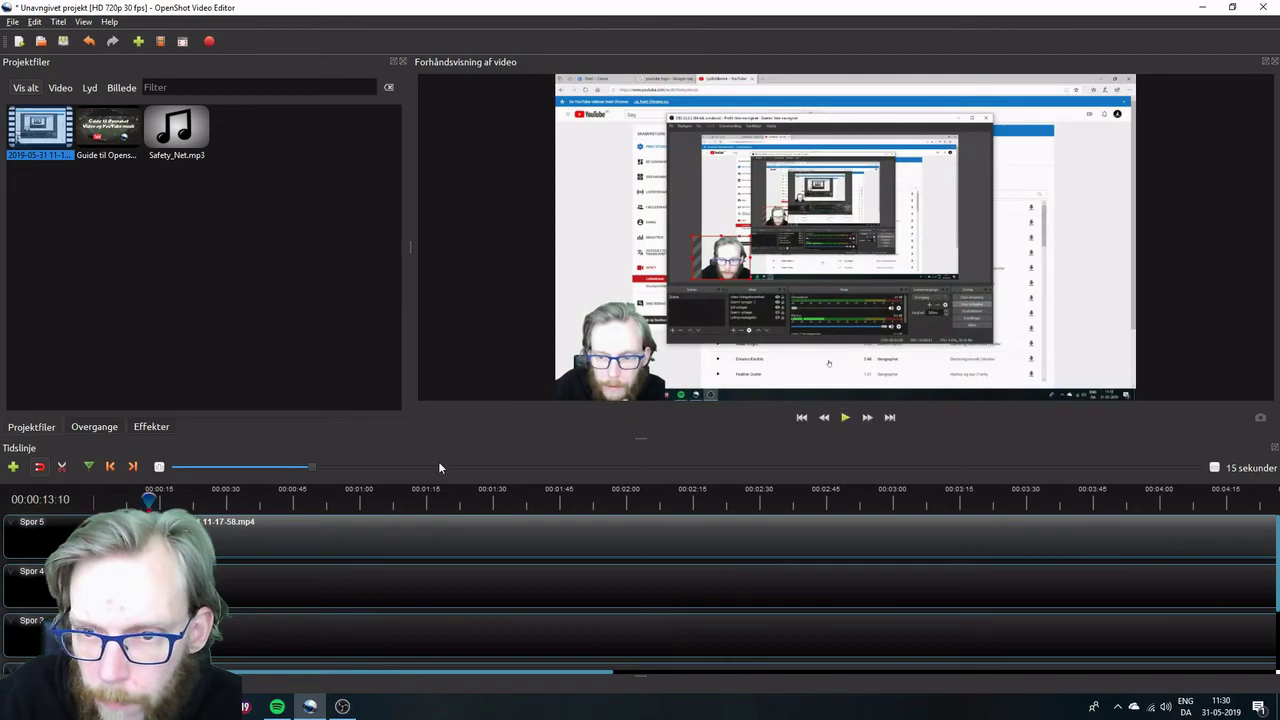
{"action": "left_click_drag", "start_coordinate": [140, 499], "coordinate": [96, 499]}
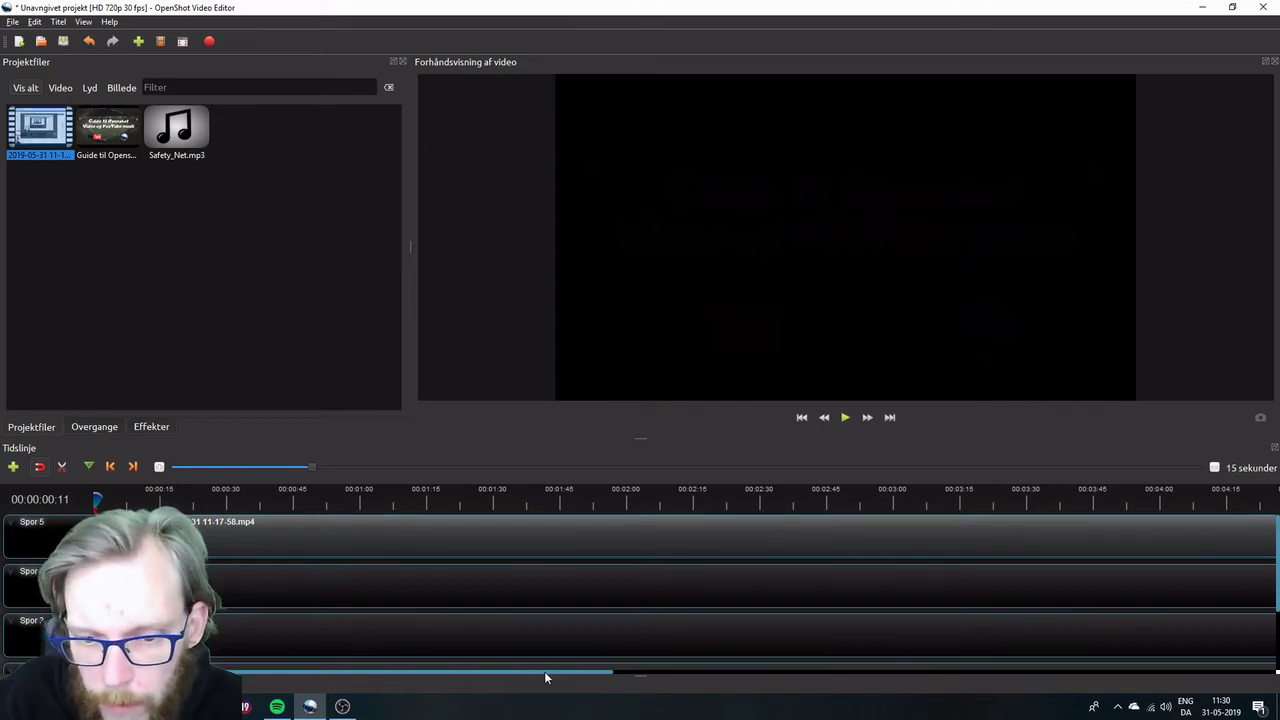
Place a second Safety_Net.mp3 clip on Spor 4 at the end of the recording and shorten it to about 20 seconds.
{"action": "left_click_drag", "start_coordinate": [545, 671], "coordinate": [1262, 624]}
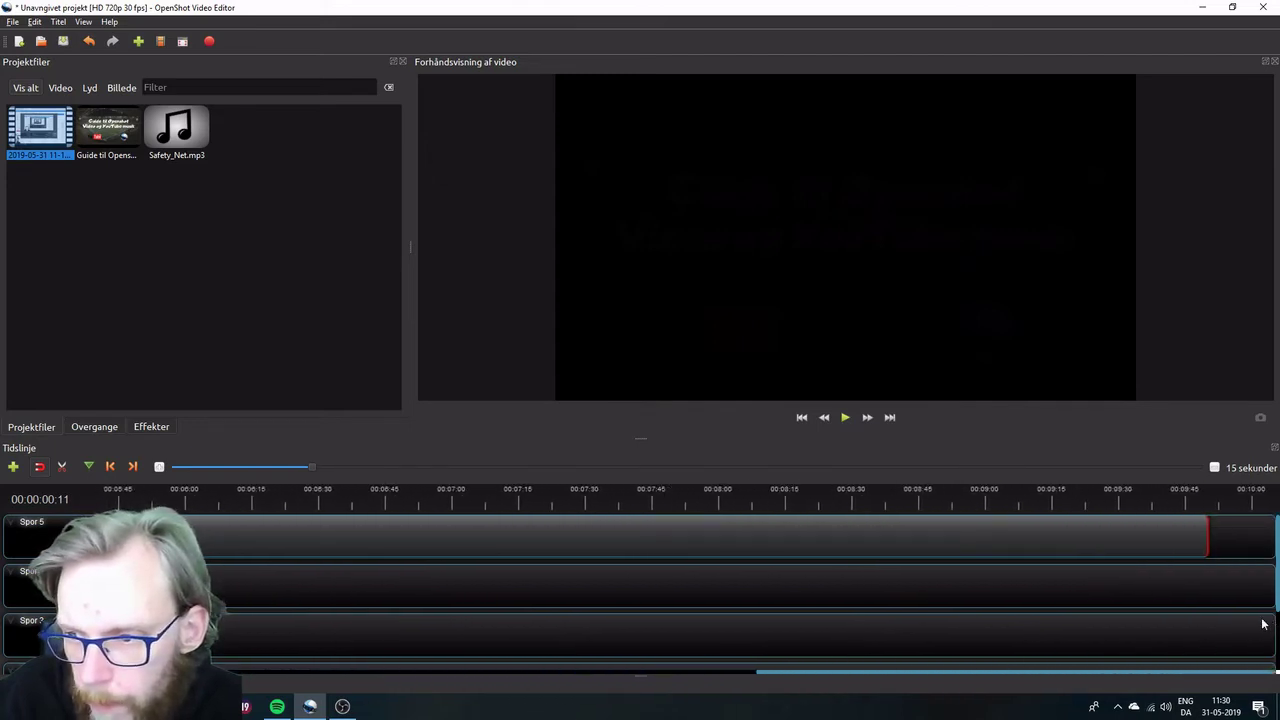
{"action": "left_click", "coordinate": [122, 291]}
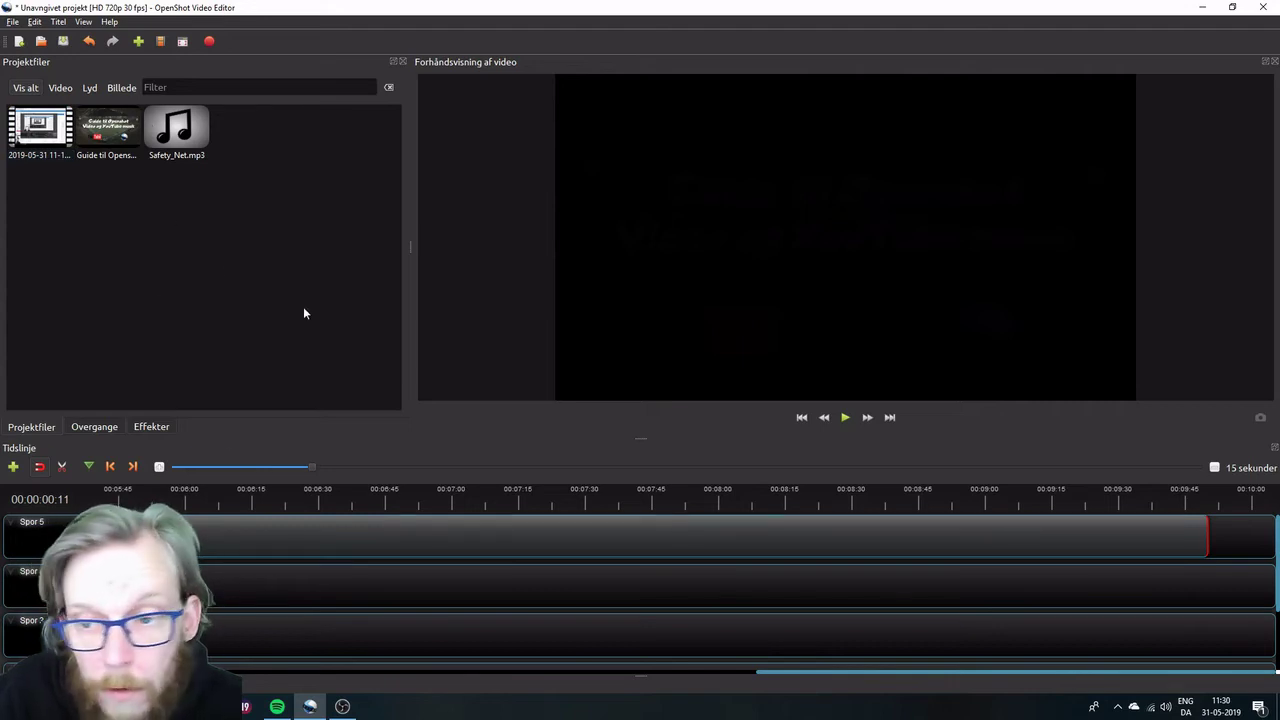
{"action": "left_click_drag", "start_coordinate": [176, 130], "coordinate": [1199, 560]}
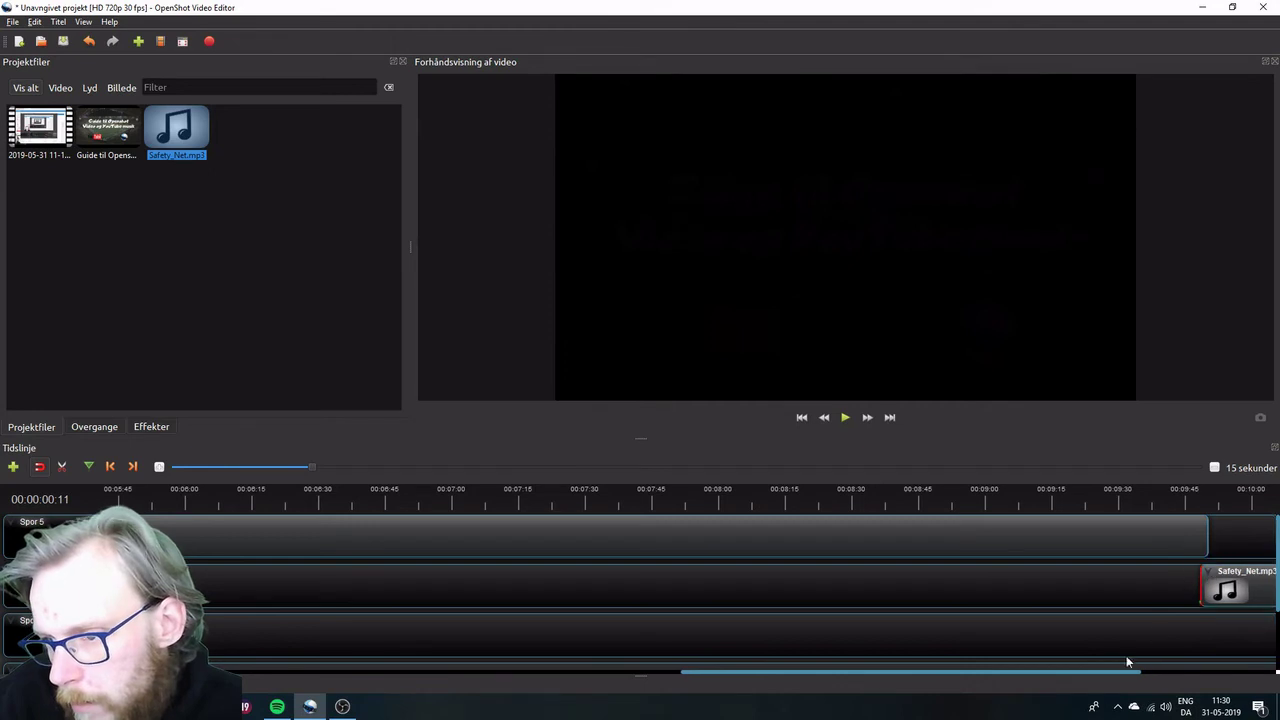
{"action": "left_click_drag", "start_coordinate": [1112, 672], "coordinate": [1276, 668]}
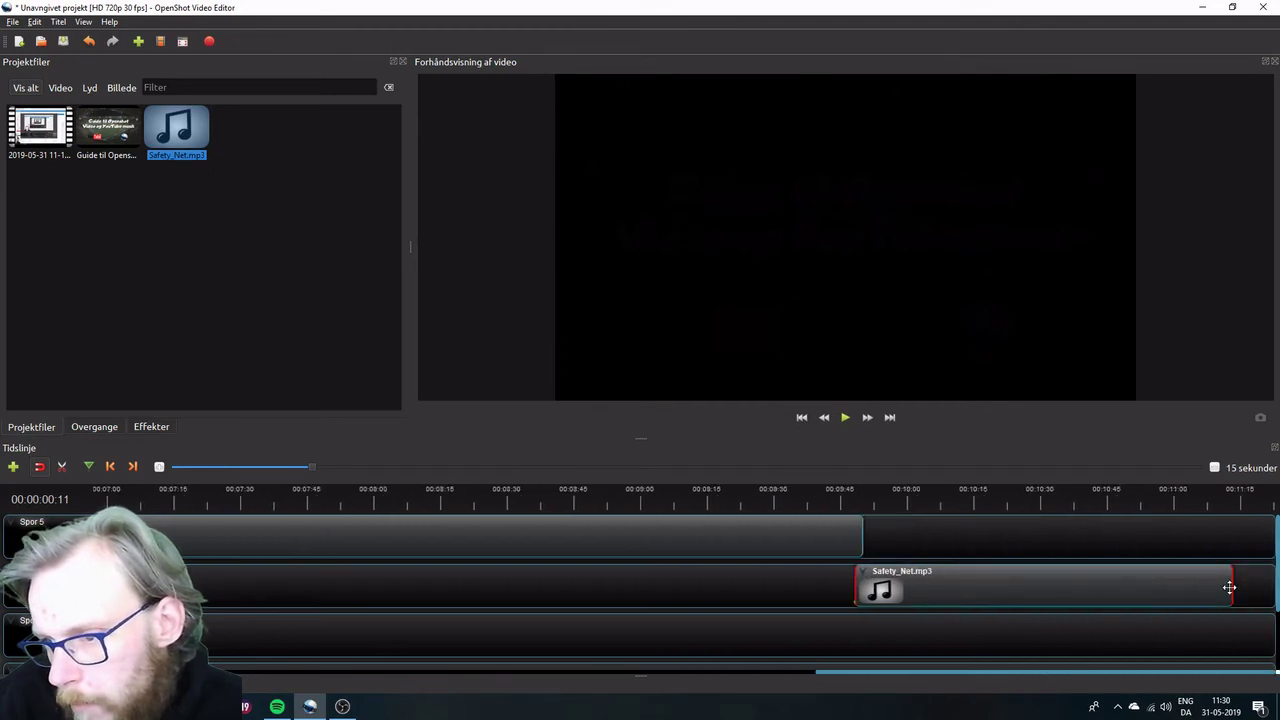
{"action": "left_click_drag", "start_coordinate": [1231, 587], "coordinate": [965, 596]}
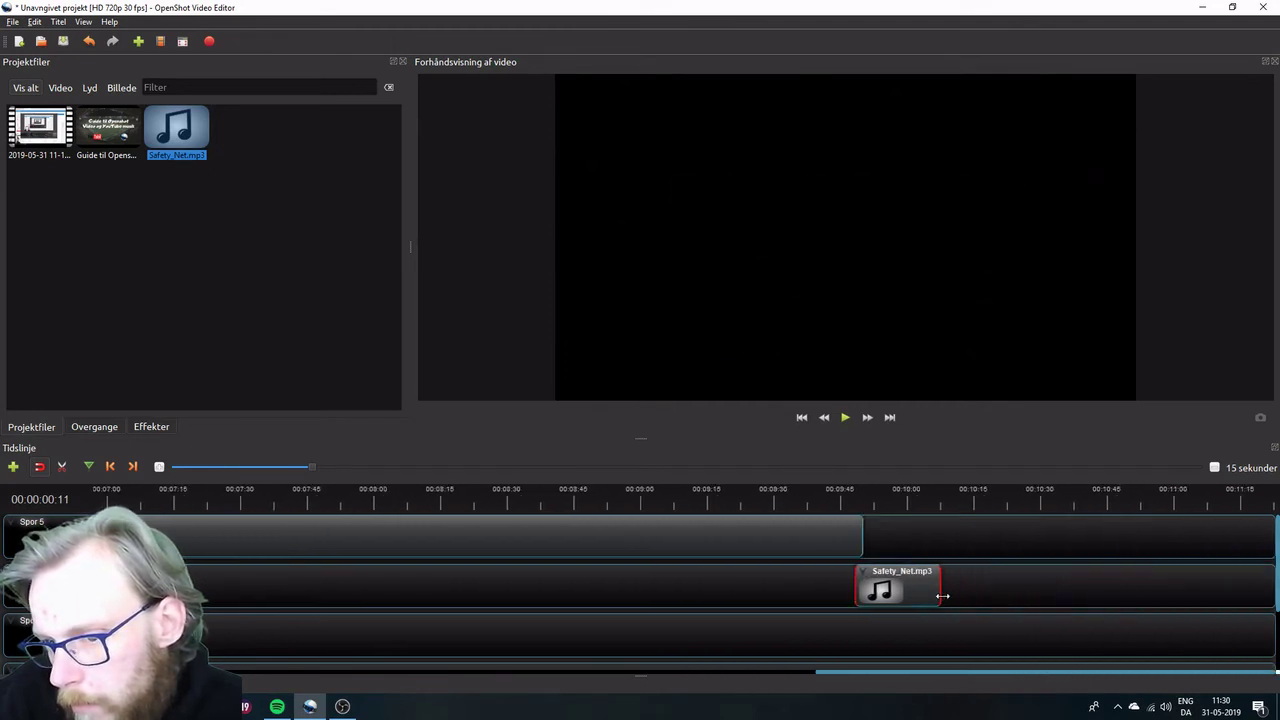
Place the Guide til Openshot thumbnail on Spor 5 at the end of the recording, and briefly check the OBS recording window.
{"action": "left_click_drag", "start_coordinate": [107, 130], "coordinate": [859, 522]}
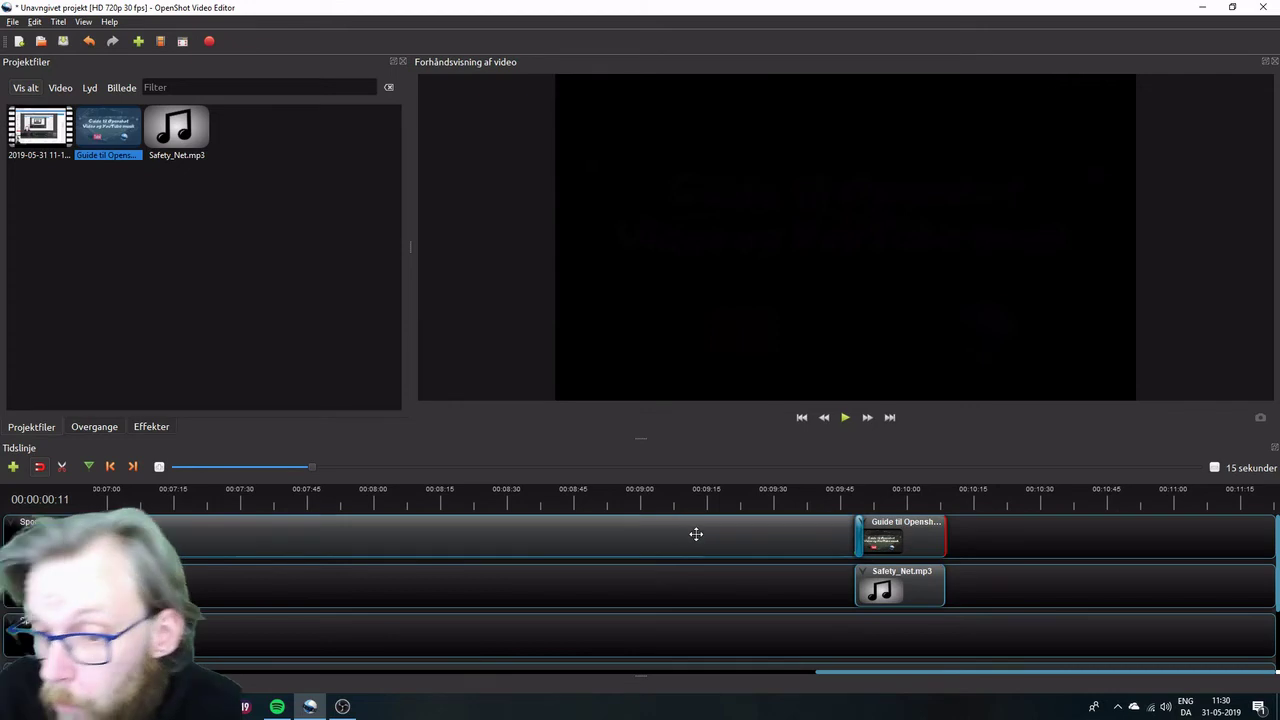
{"action": "left_click", "coordinate": [348, 694]}
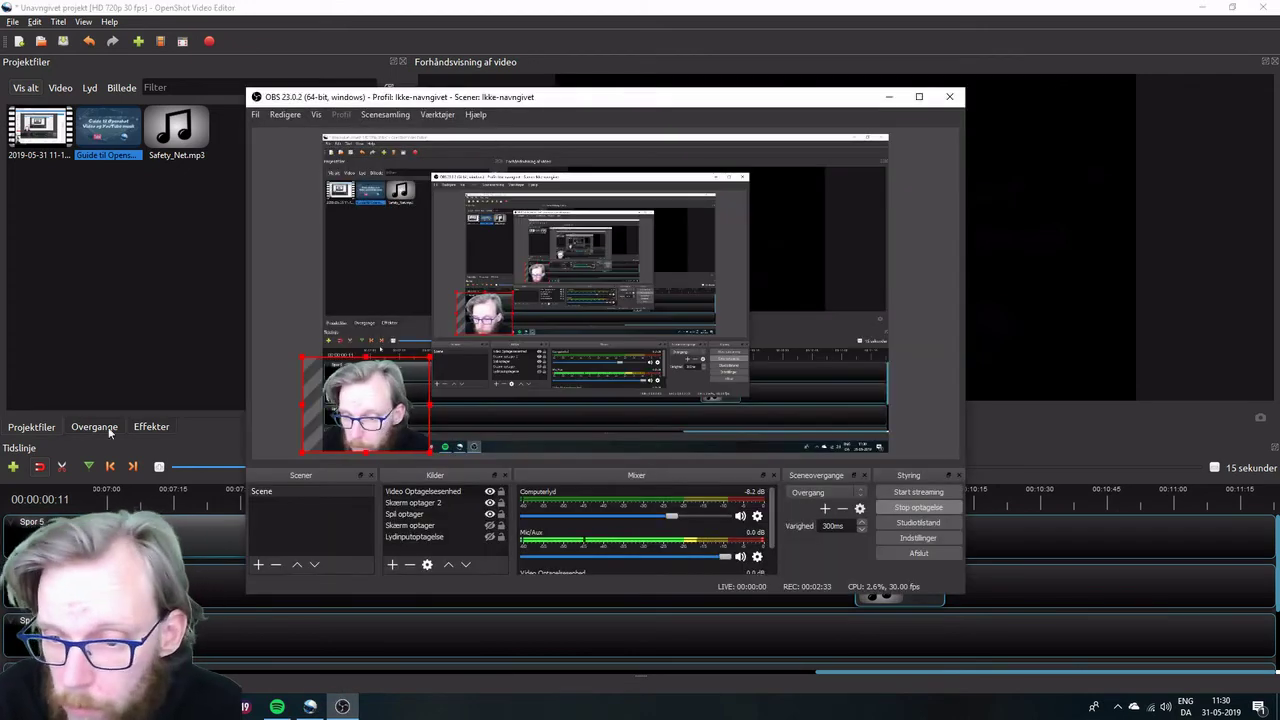
{"action": "left_click", "coordinate": [87, 370]}
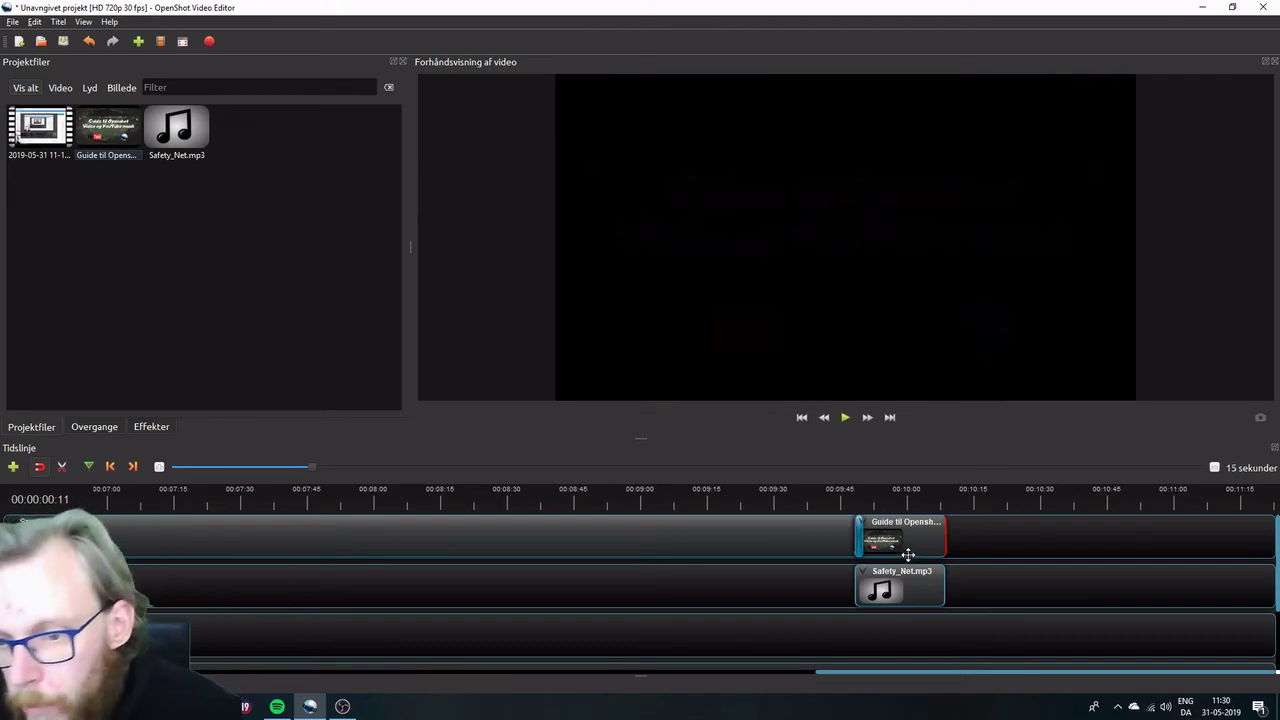
Apply the slow fade-out, Udtoning (langsom), to the end of the closing thumbnail clip.
{"action": "right_click", "coordinate": [876, 545]}
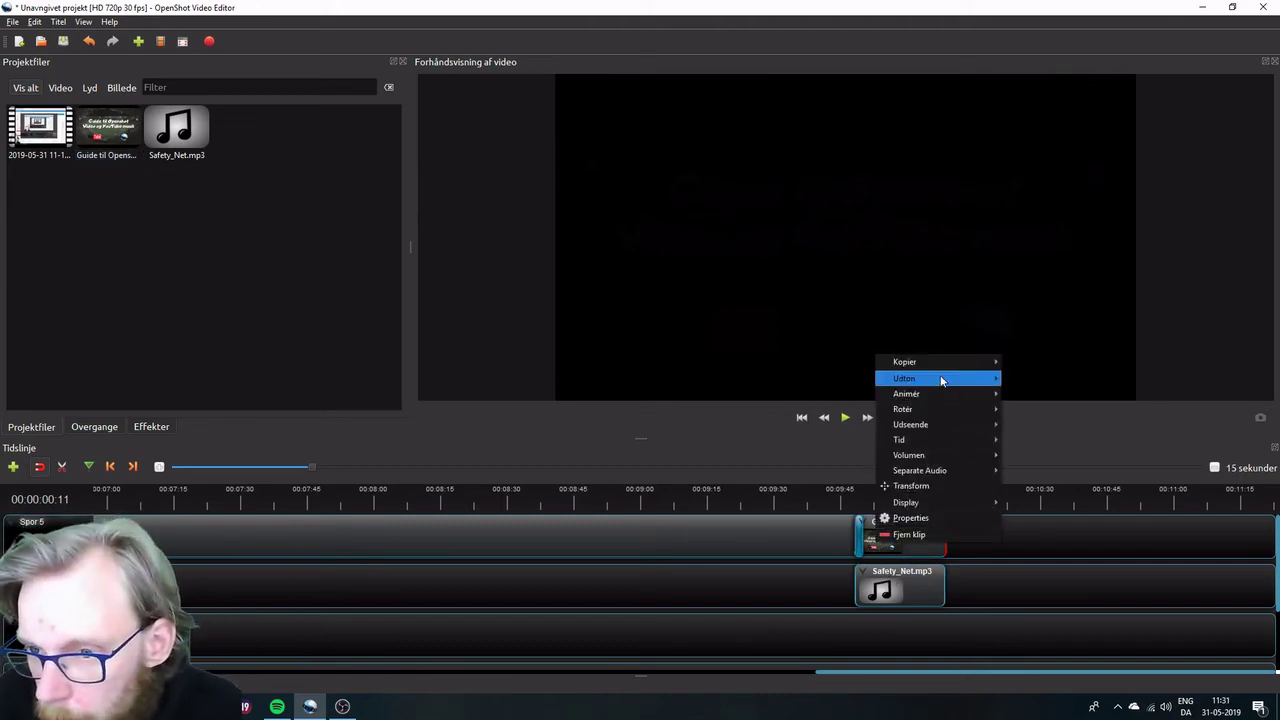
{"action": "mouse_move", "coordinate": [943, 378]}
{"action": "mouse_move", "coordinate": [1066, 398]}
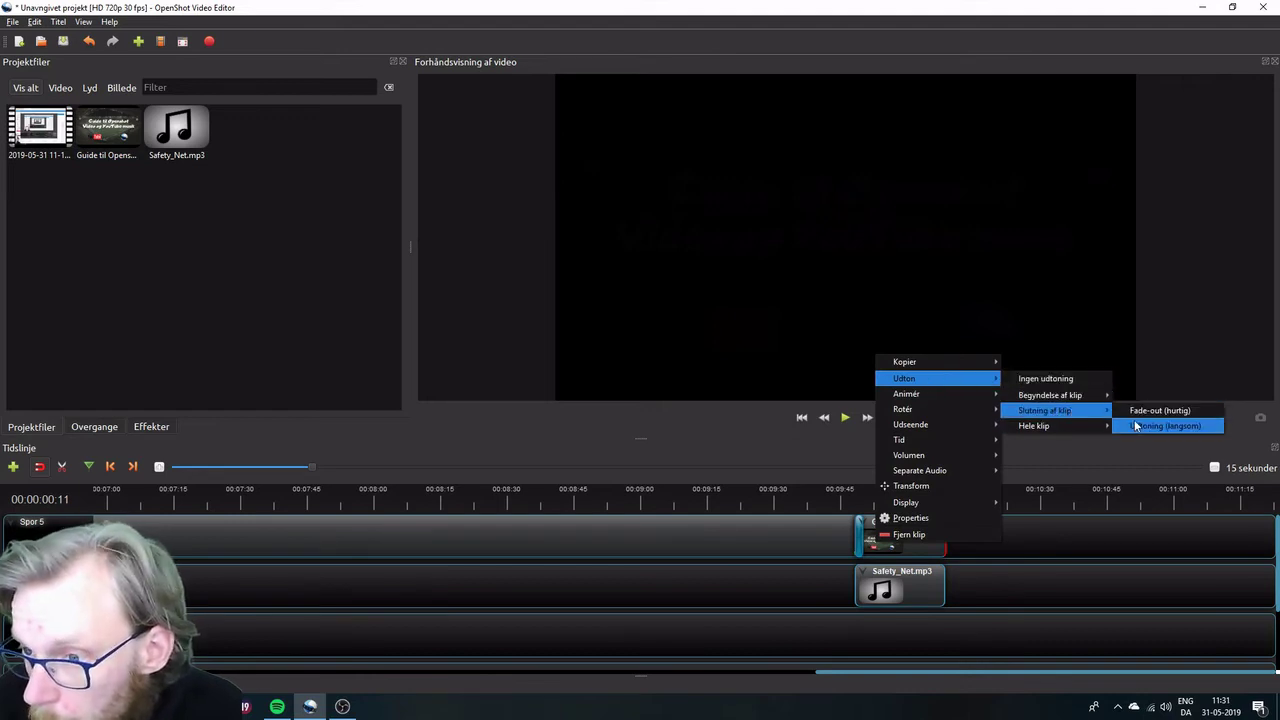
{"action": "left_click", "coordinate": [1127, 426]}
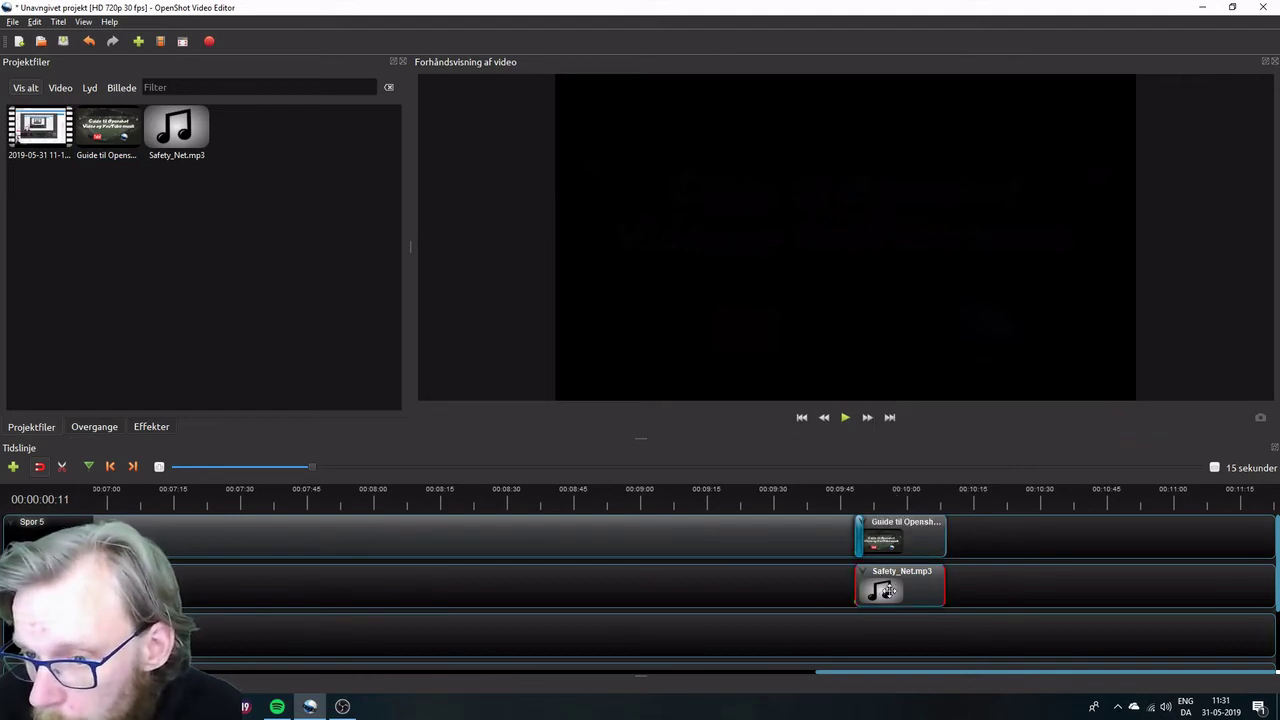
Apply the slow volume fade-in, Indtoning (langsom), to the beginning of the closing Safety_Net.mp3 clip.
{"action": "right_click", "coordinate": [889, 591]}
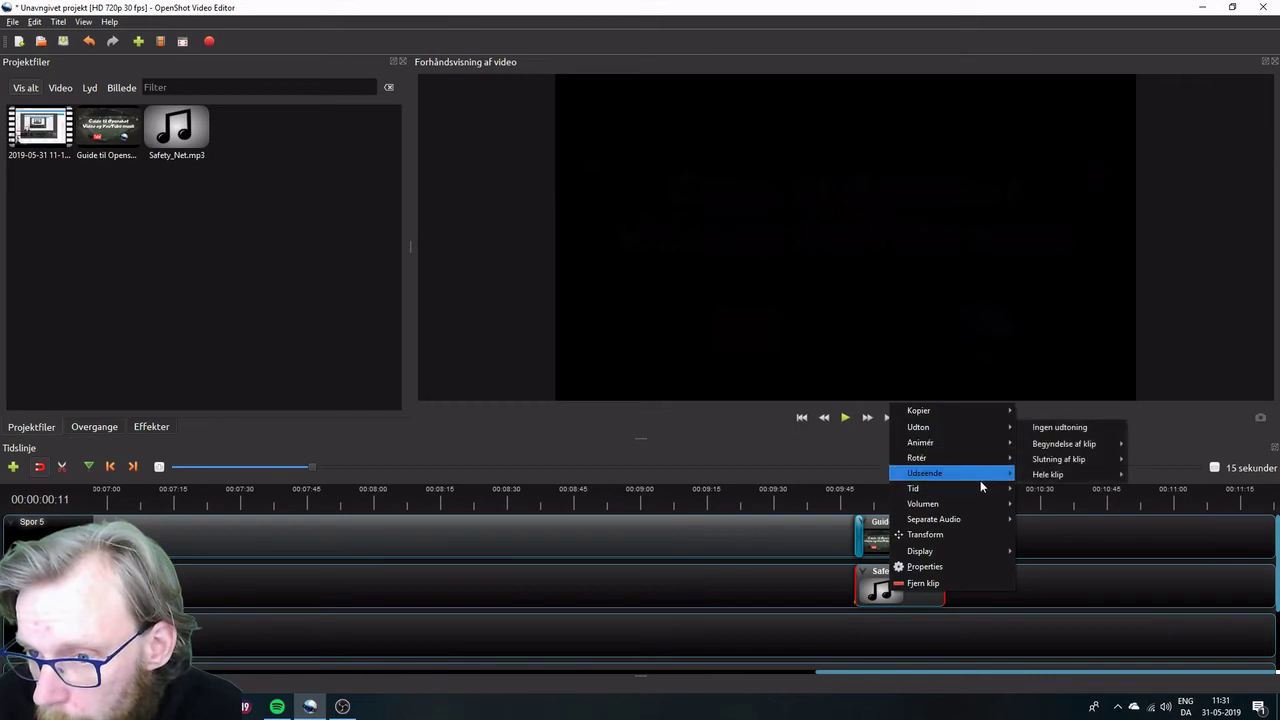
{"action": "mouse_move", "coordinate": [955, 503]}
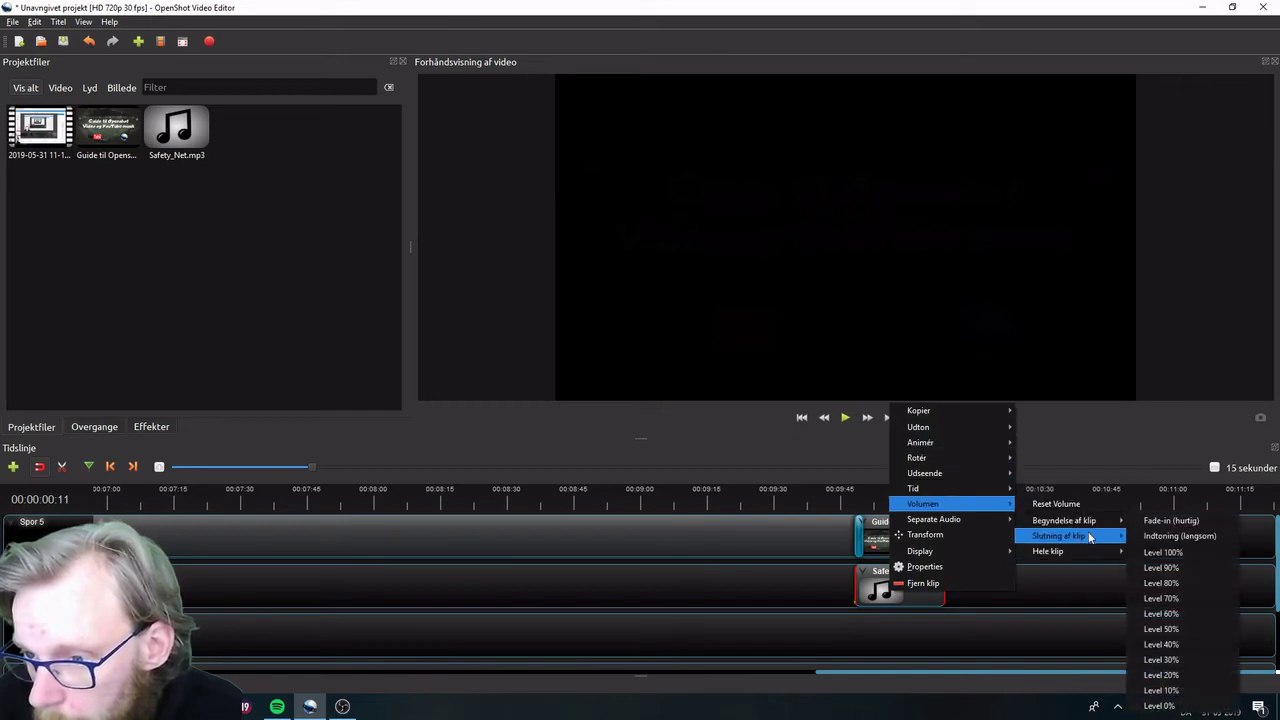
{"action": "mouse_move", "coordinate": [1094, 522]}
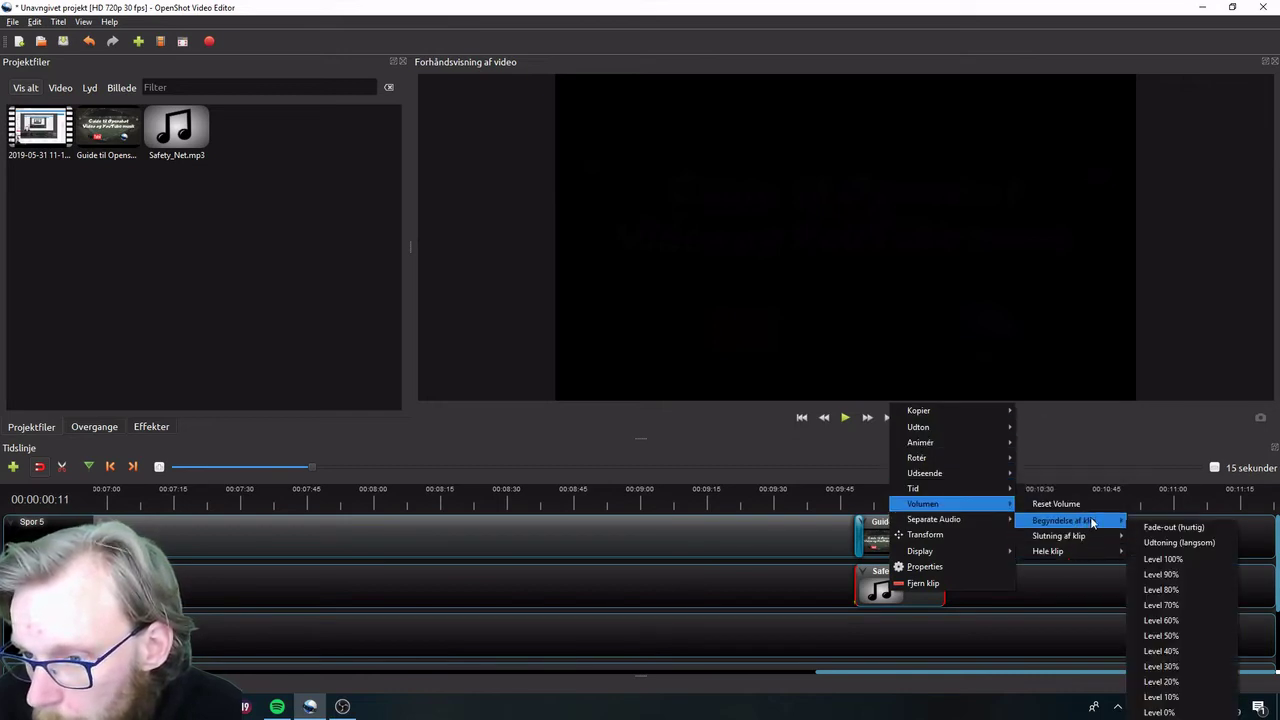
{"action": "left_click", "coordinate": [1158, 537]}
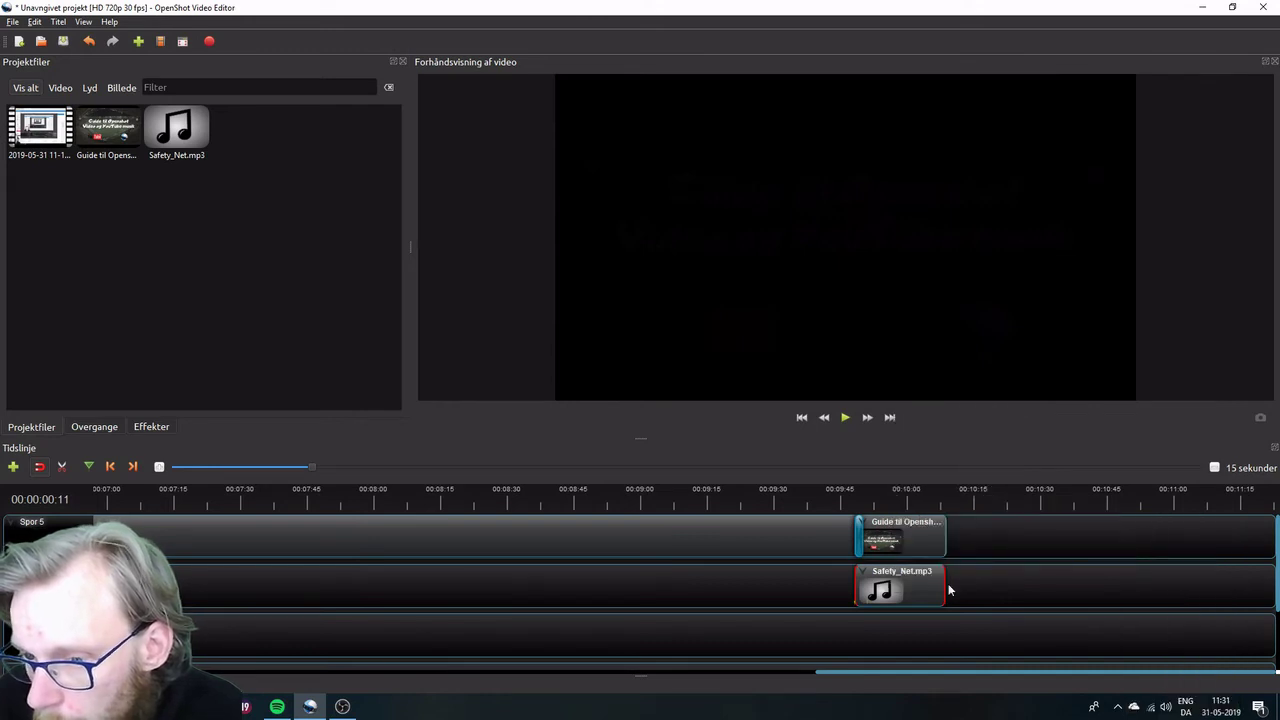
{"action": "right_click", "coordinate": [921, 588]}
{"action": "mouse_move", "coordinate": [988, 481]}
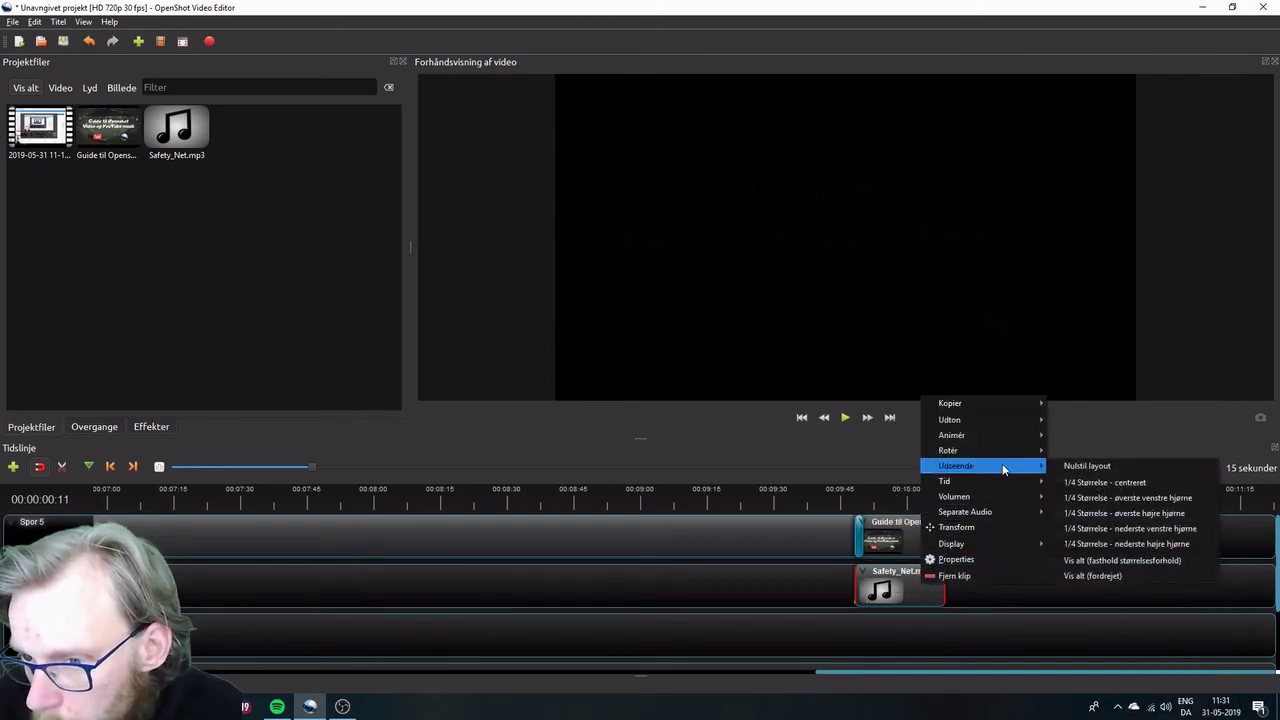
{"action": "mouse_move", "coordinate": [1016, 503]}
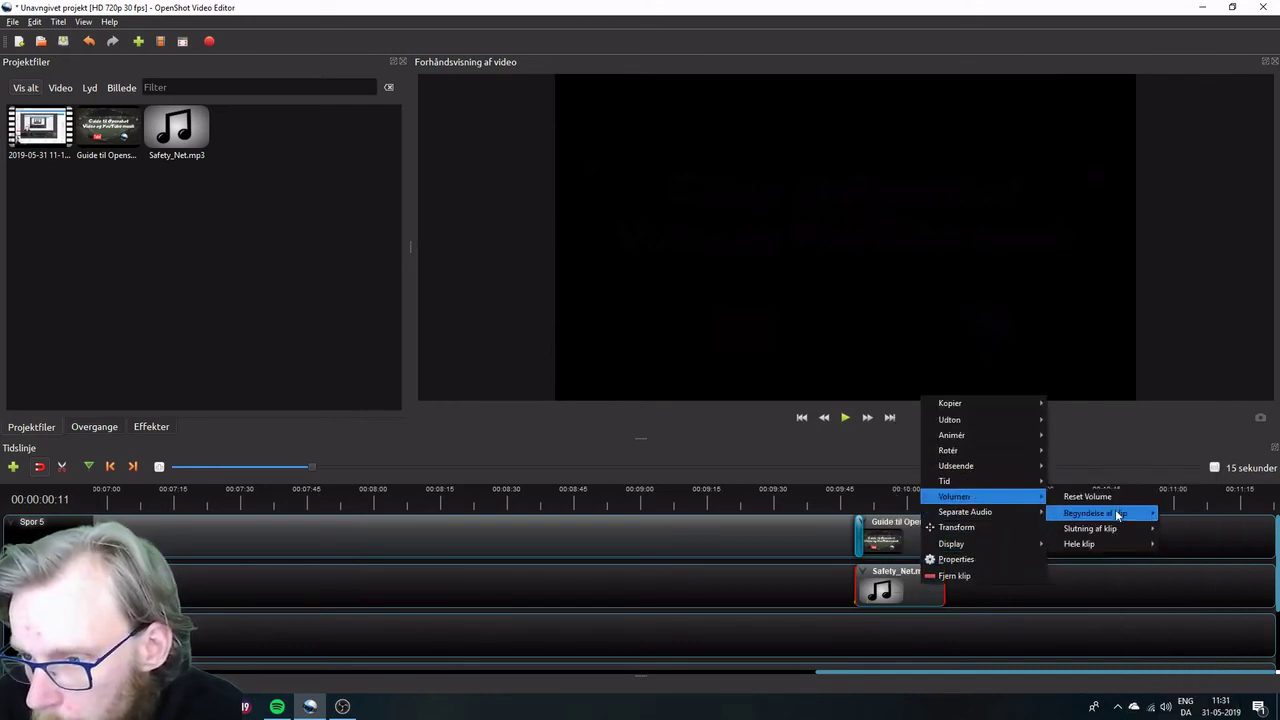
{"action": "mouse_move", "coordinate": [1120, 514]}
{"action": "left_click", "coordinate": [1170, 527]}
Apply the slow volume fade-out, Udtoning (langsom), to the end of the closing Safety_Net.mp3 clip and play the transition from the recording.
{"action": "right_click", "coordinate": [905, 580]}
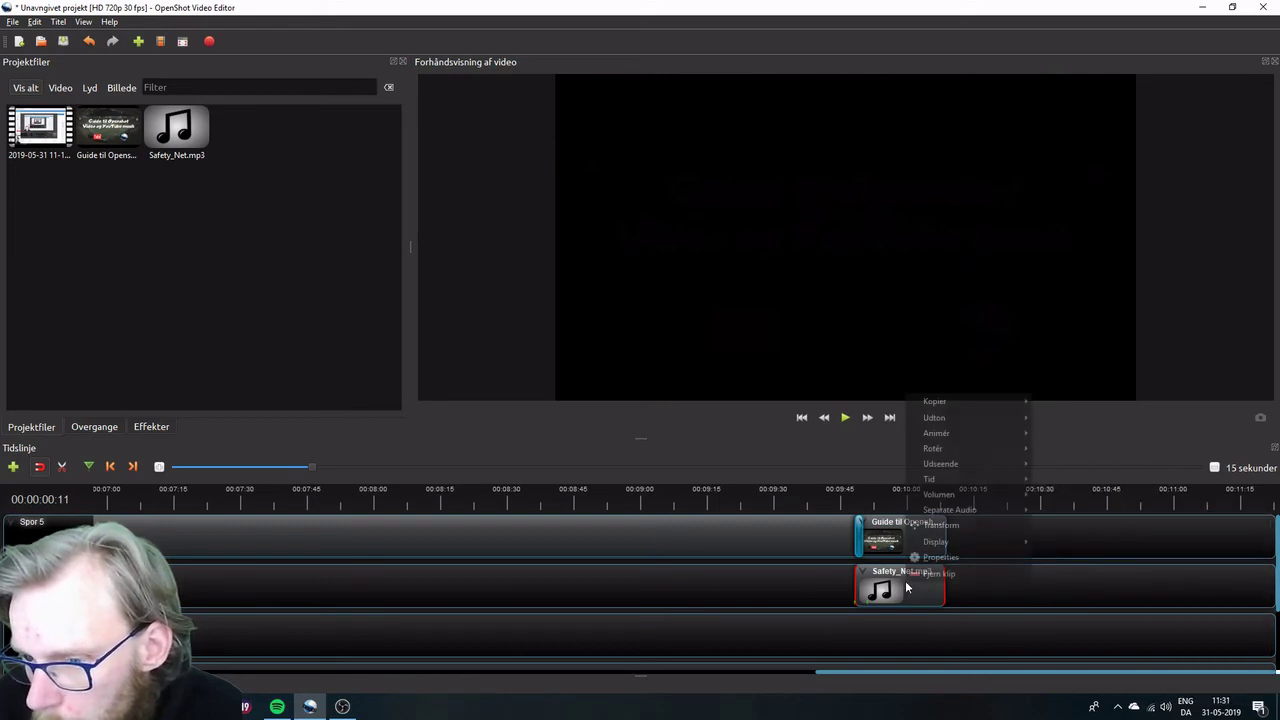
{"action": "mouse_move", "coordinate": [988, 496]}
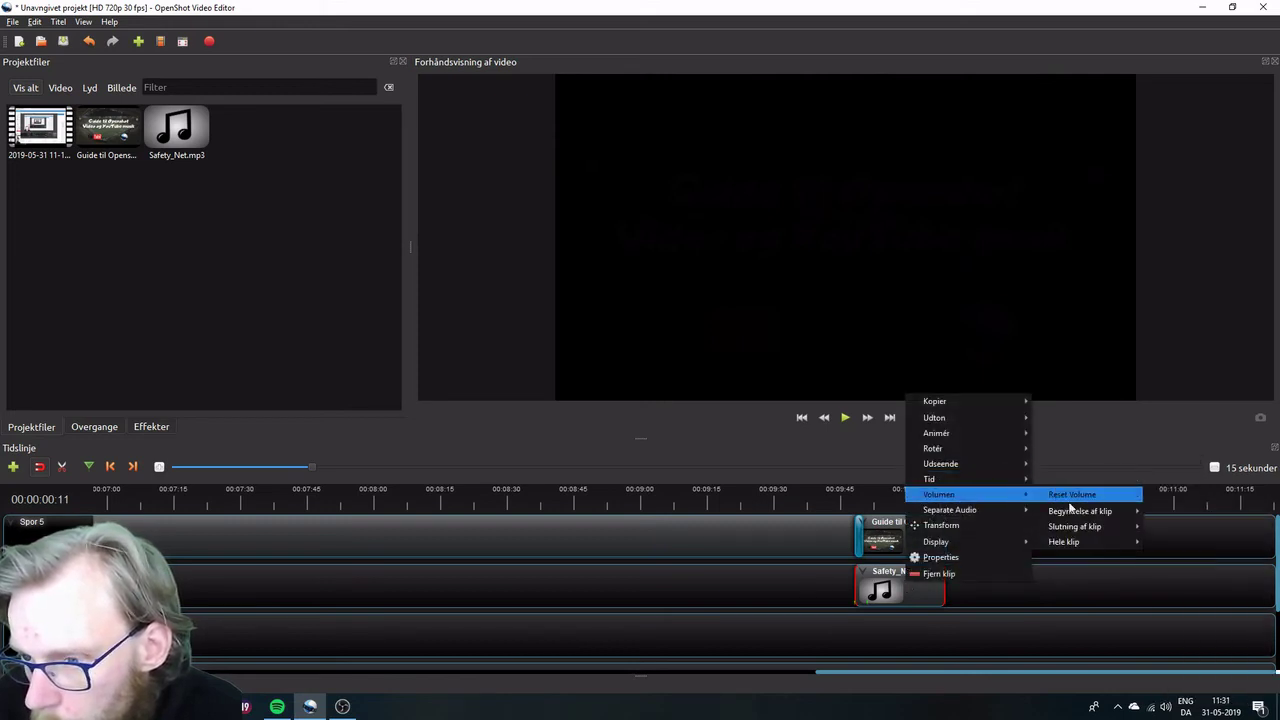
{"action": "mouse_move", "coordinate": [1080, 527]}
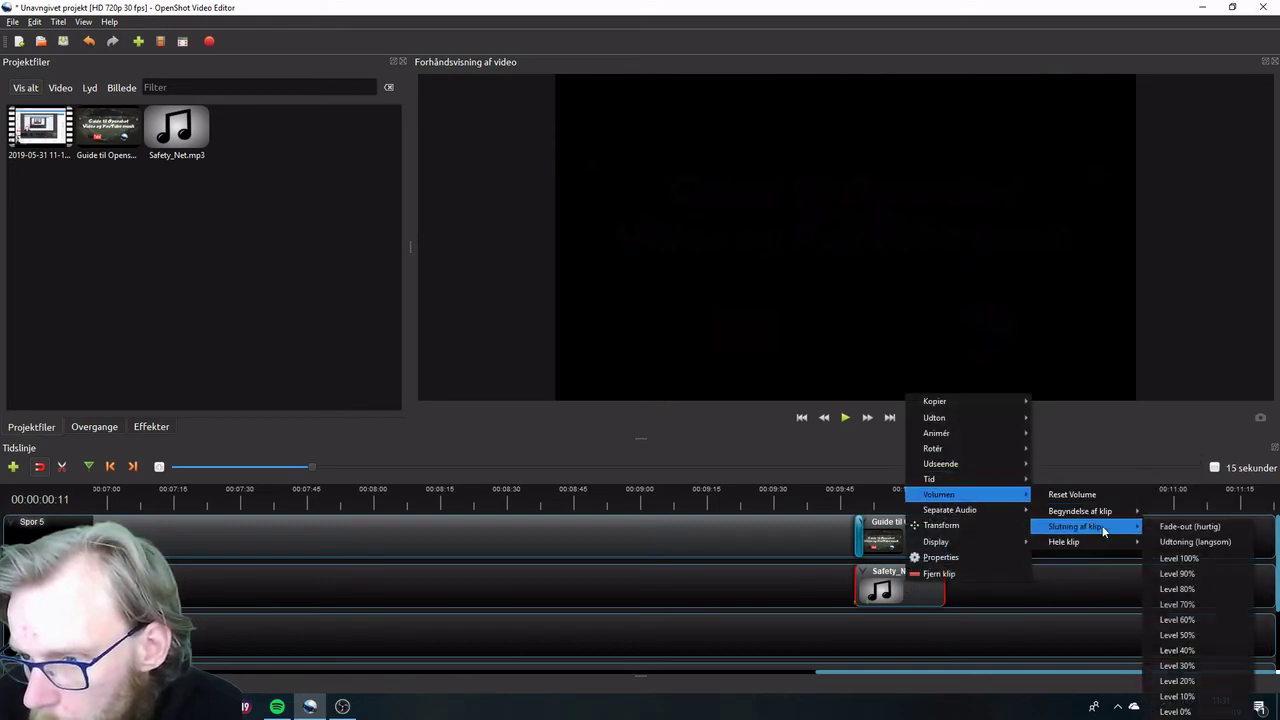
{"action": "left_click", "coordinate": [1168, 541]}
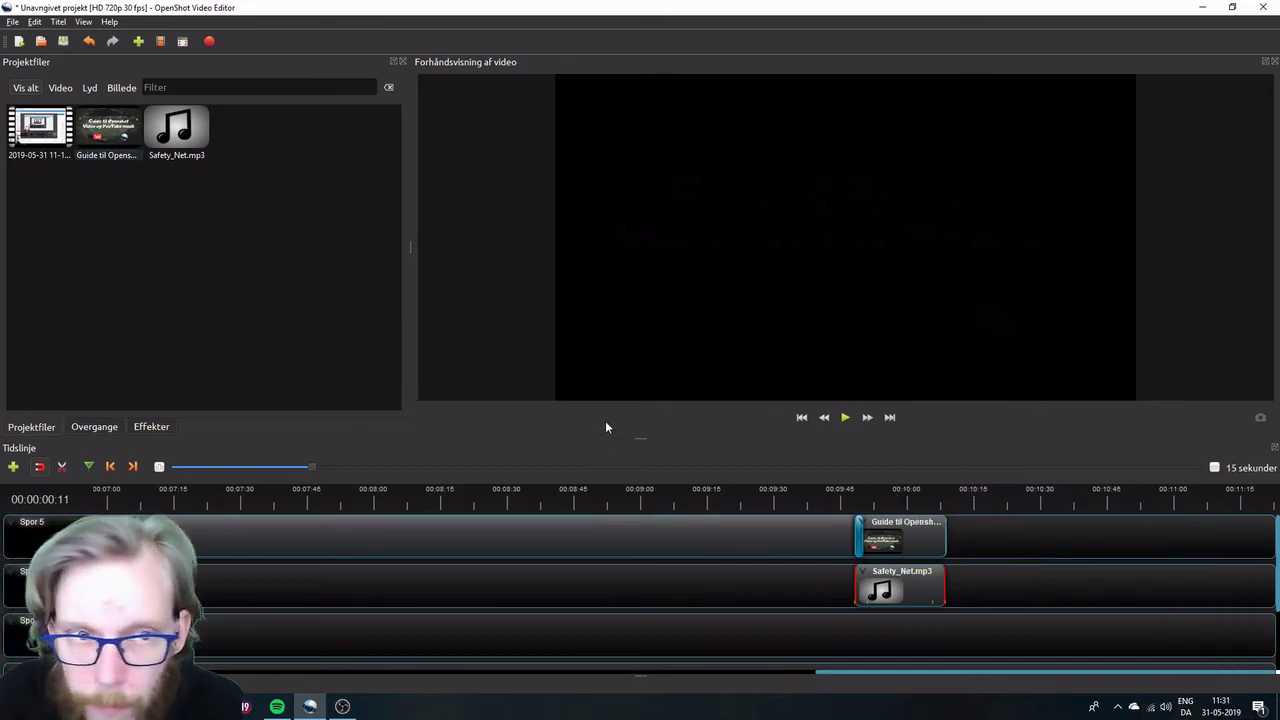
{"action": "left_click", "coordinate": [841, 492]}
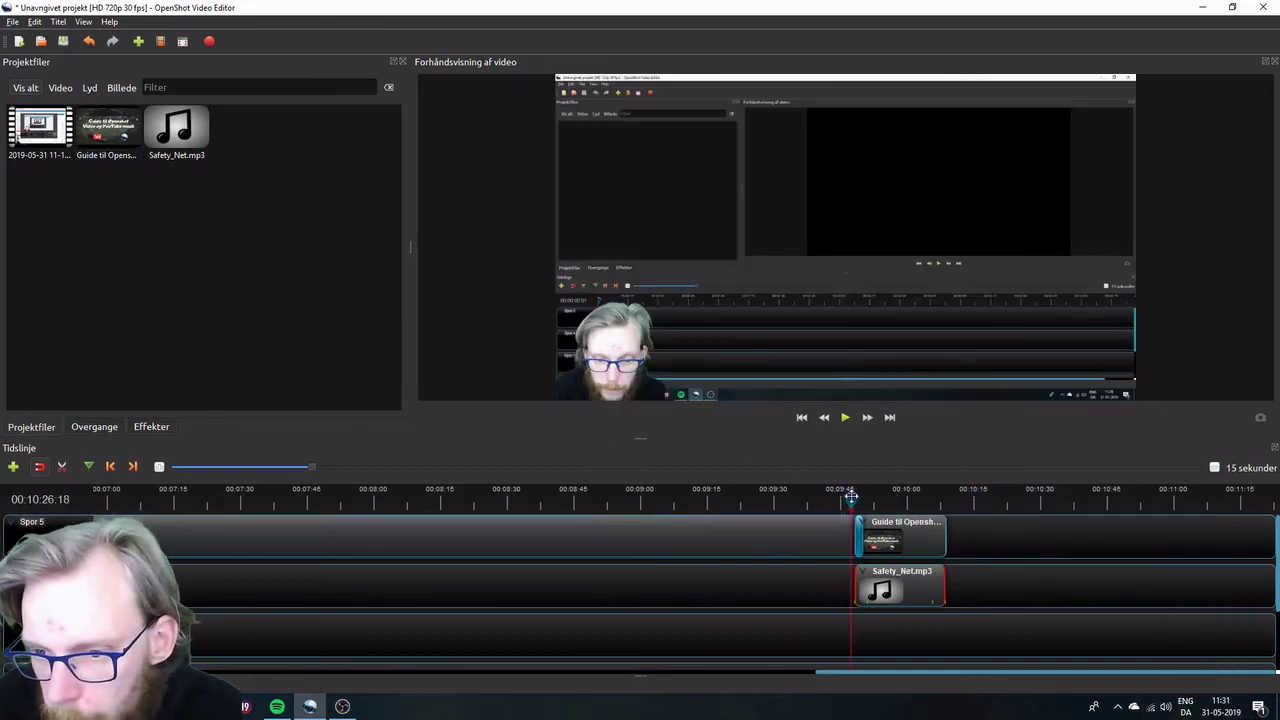
{"action": "left_click", "coordinate": [843, 418]}
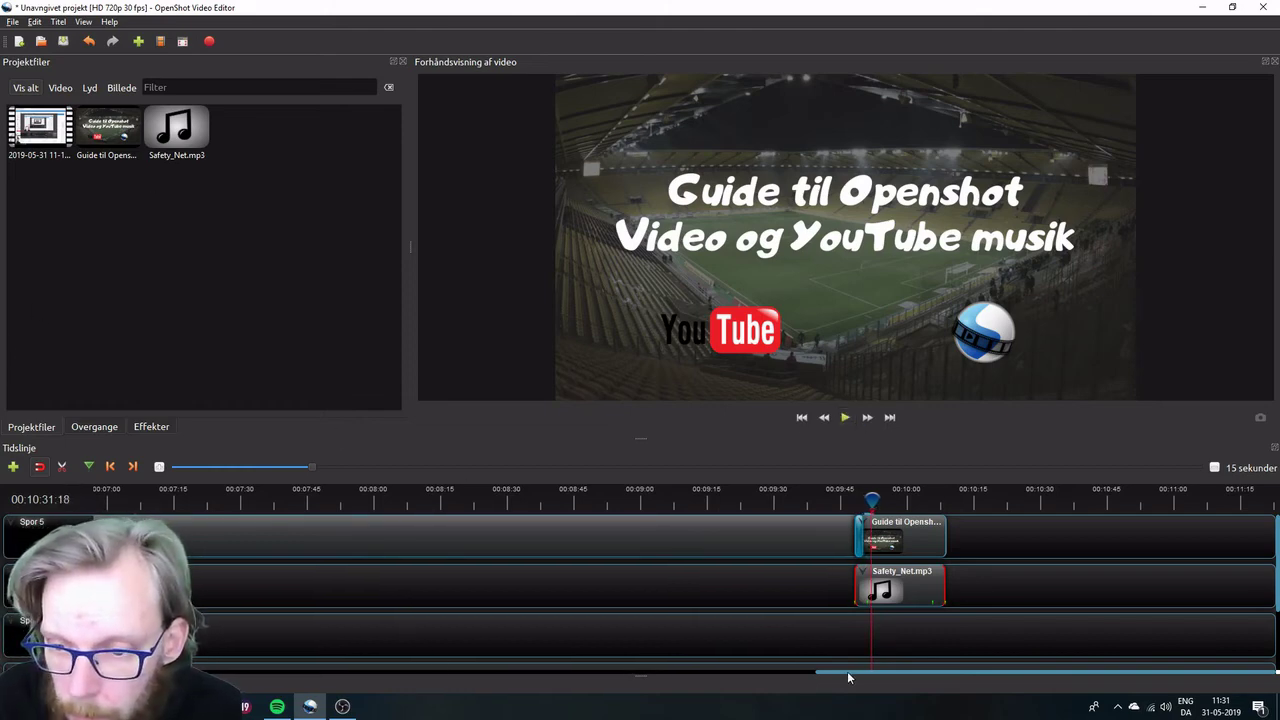
Bring the timeline view back to the start of the recording and open the video export settings for the project.
{"action": "left_click_drag", "start_coordinate": [848, 678], "coordinate": [2, 655]}
{"action": "left_click", "coordinate": [5, 22]}
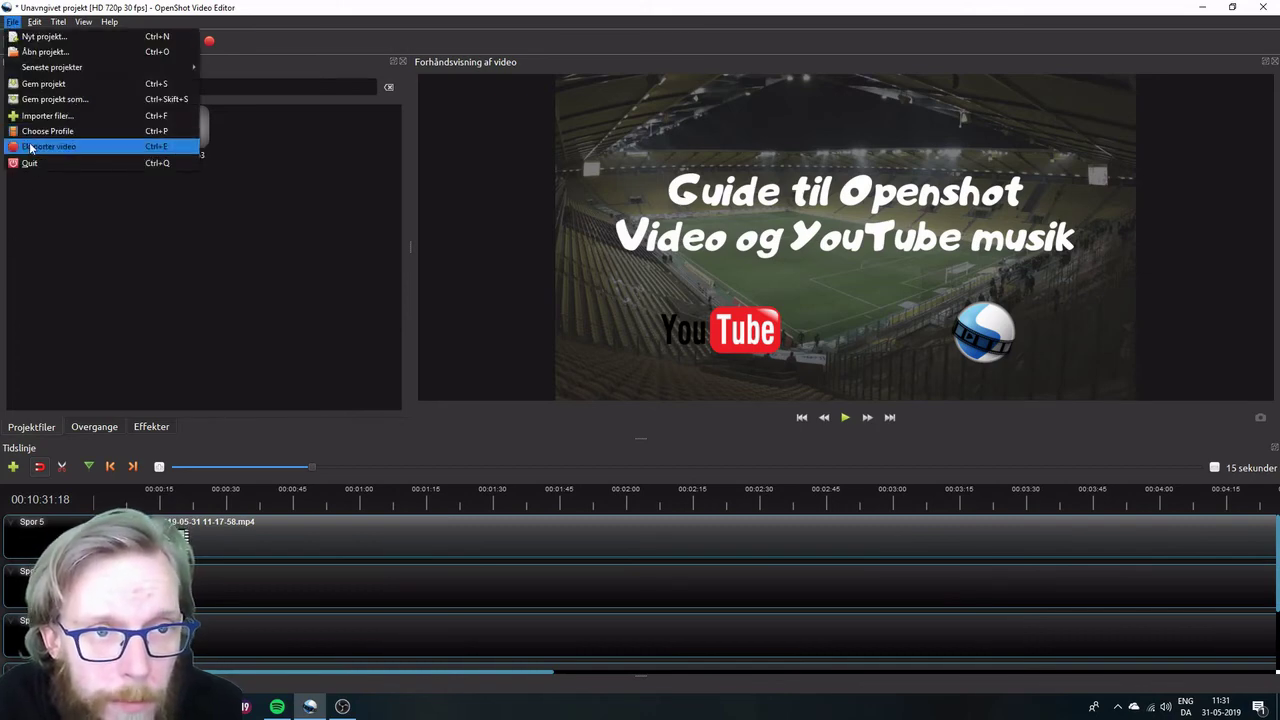
{"action": "left_click", "coordinate": [30, 148]}
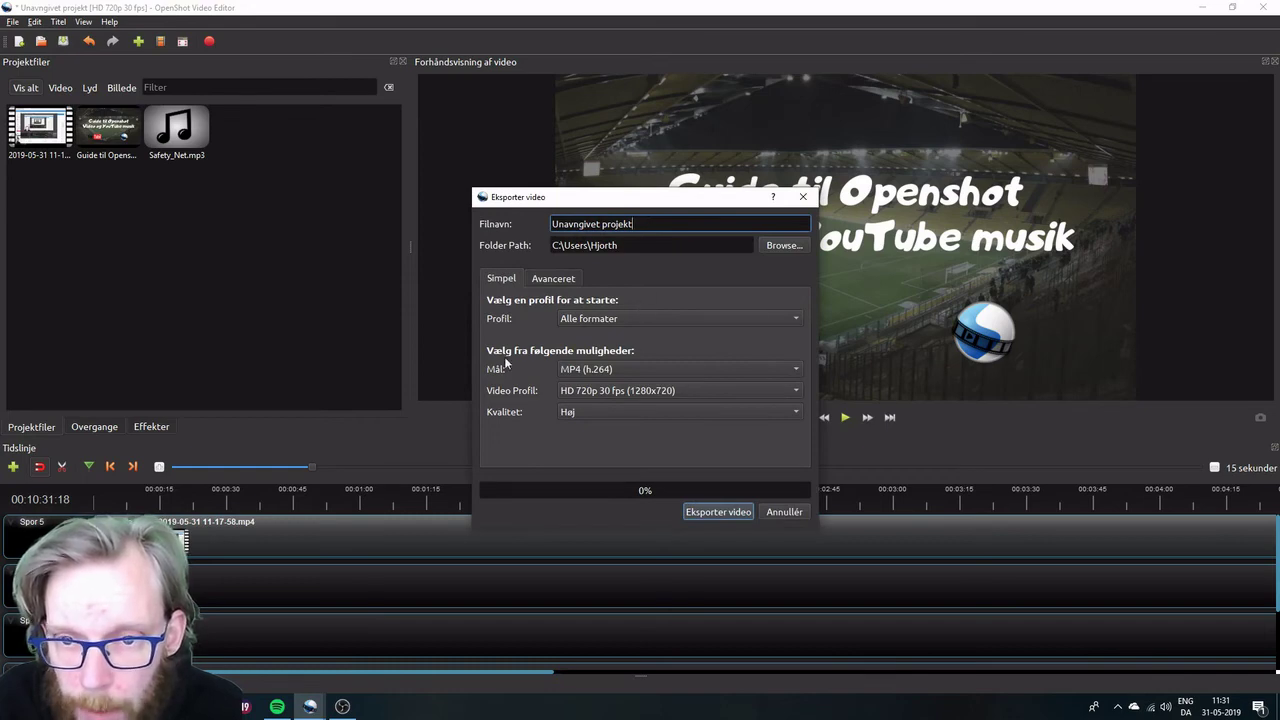
Set the export's video profile to HD 1080i 25 fps (1920x1080) and switch to the OBS recording window.
{"action": "left_click", "coordinate": [574, 391]}
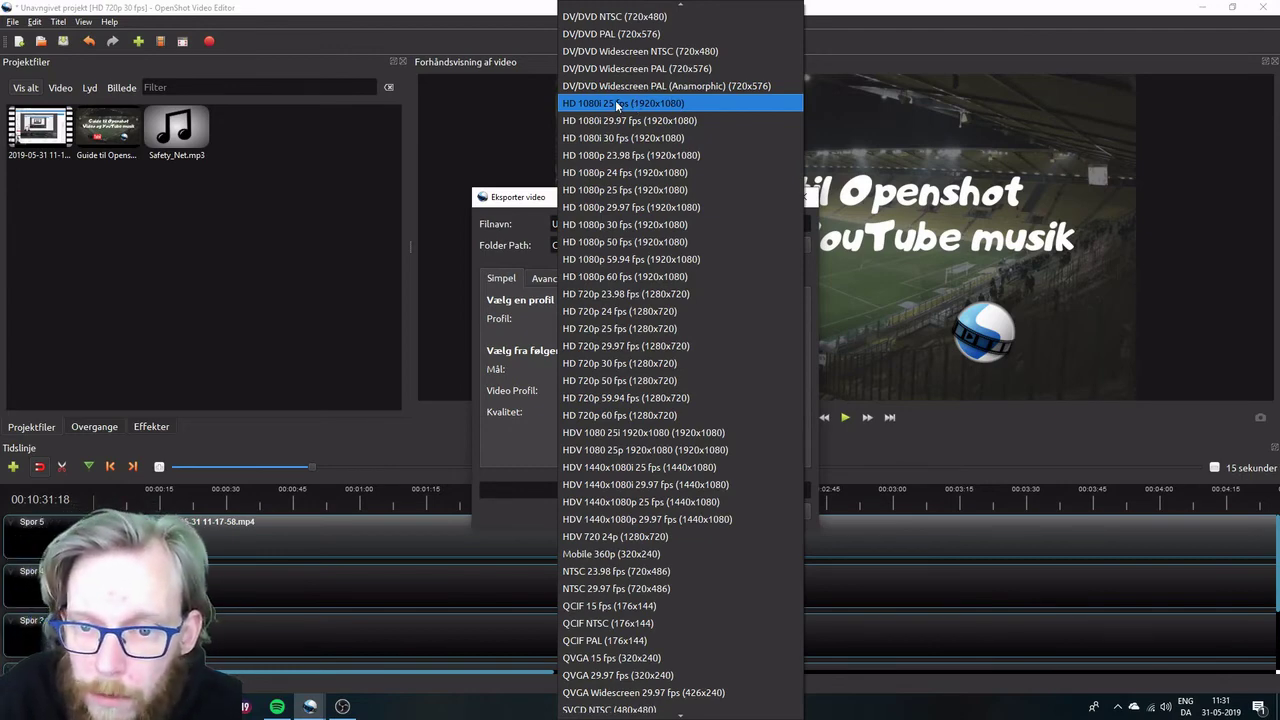
{"action": "left_click", "coordinate": [554, 416]}
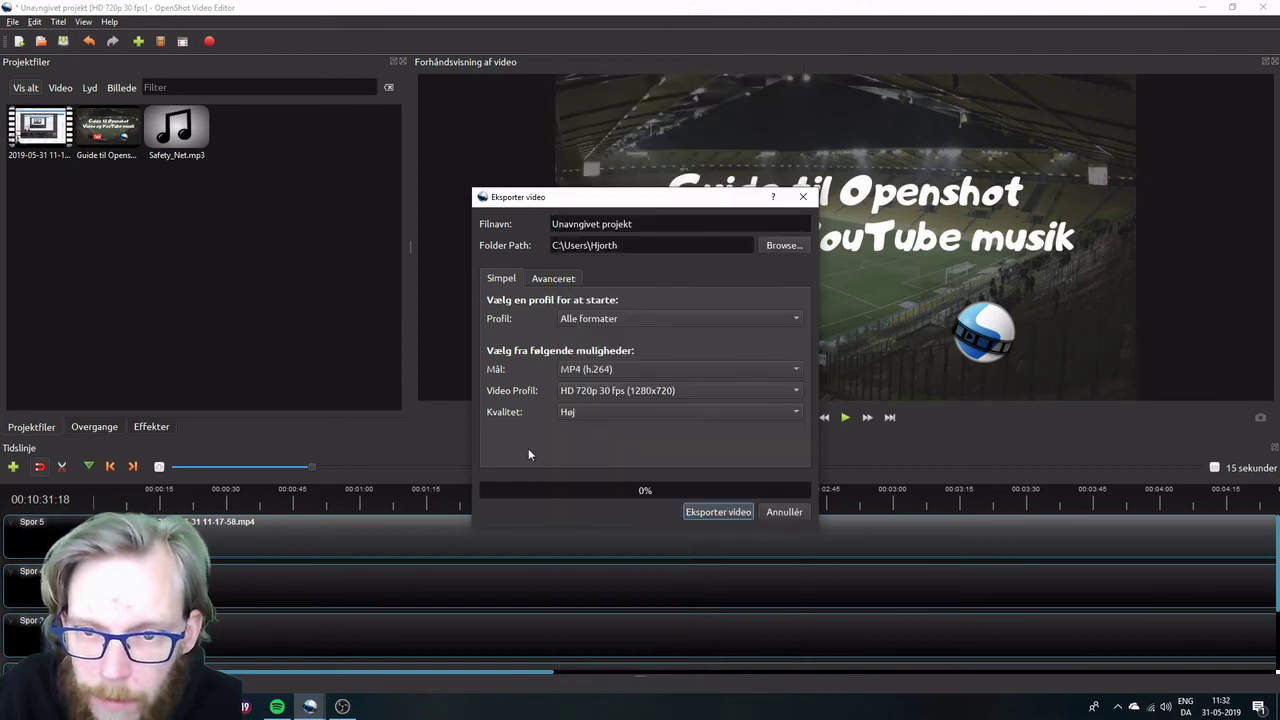
{"action": "left_click", "coordinate": [608, 393]}
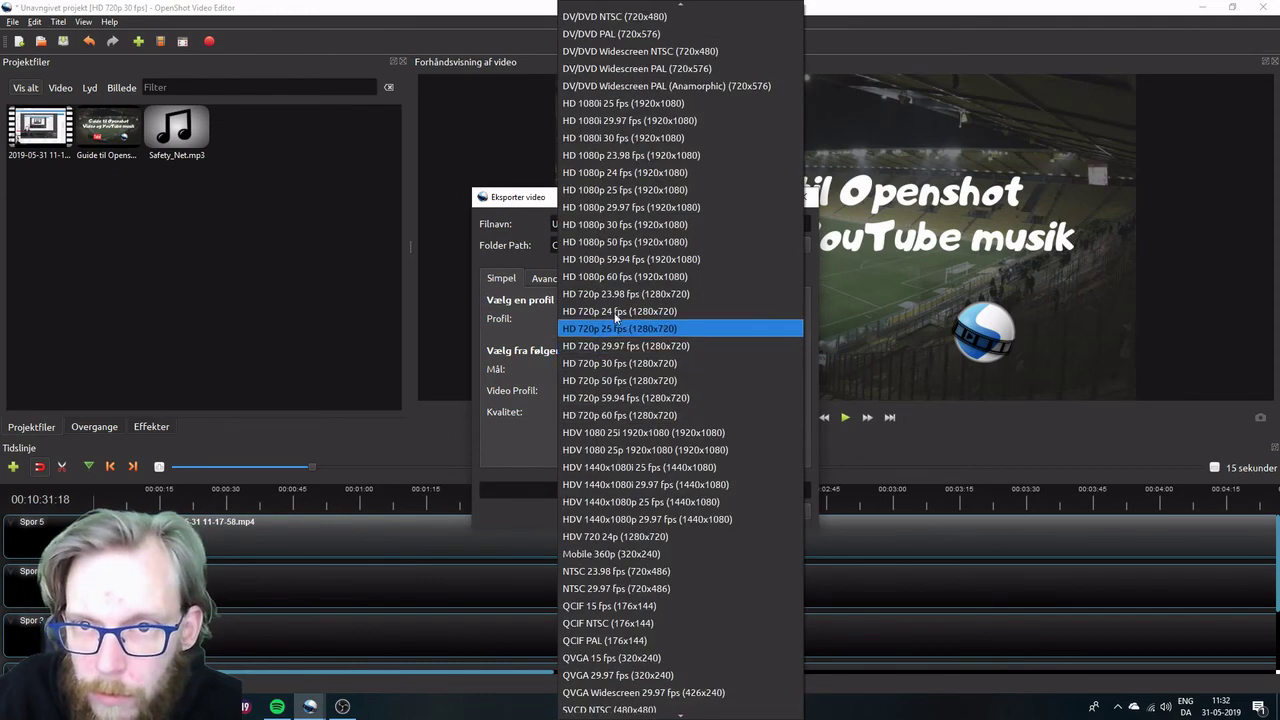
{"action": "left_click", "coordinate": [610, 115]}
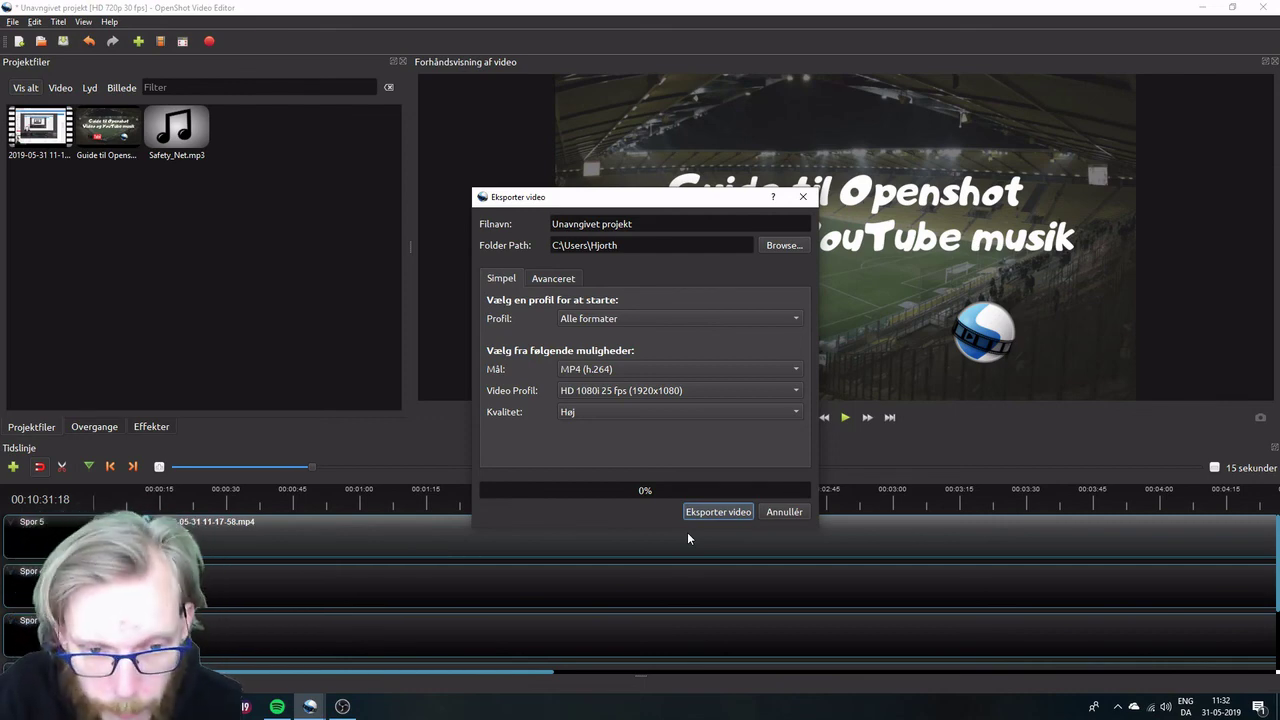
{"action": "left_click", "coordinate": [342, 706]}
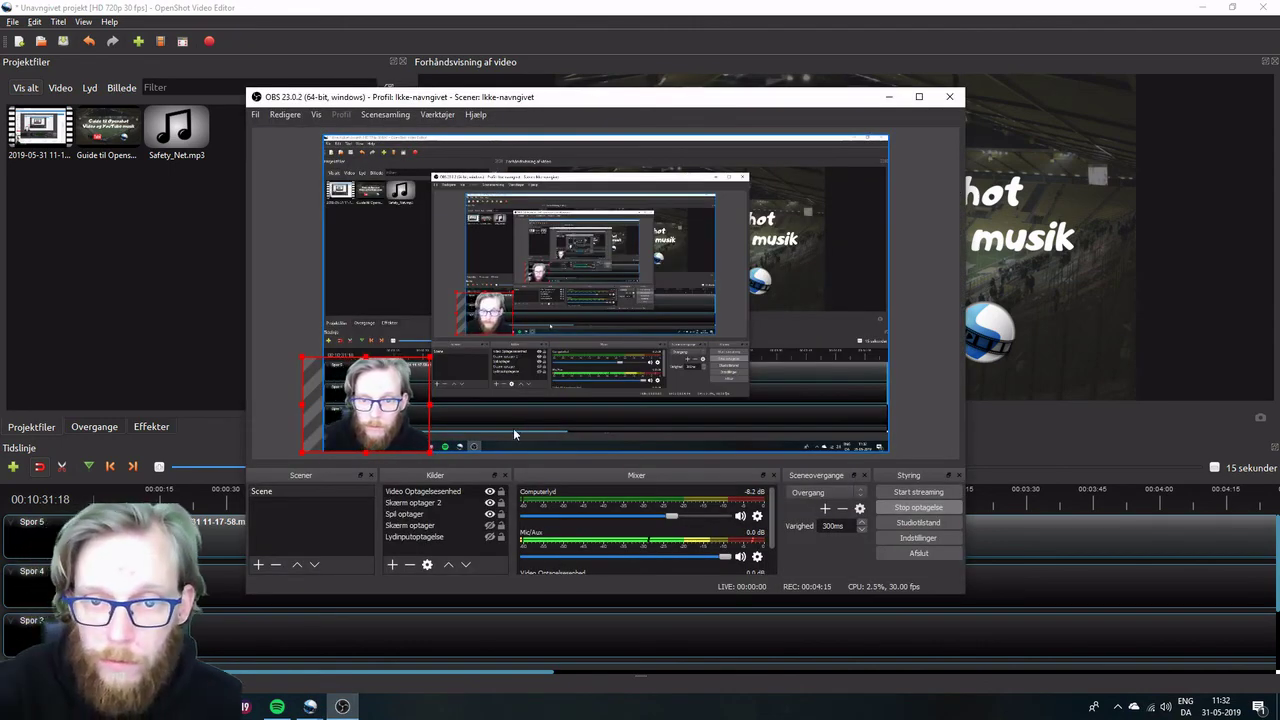